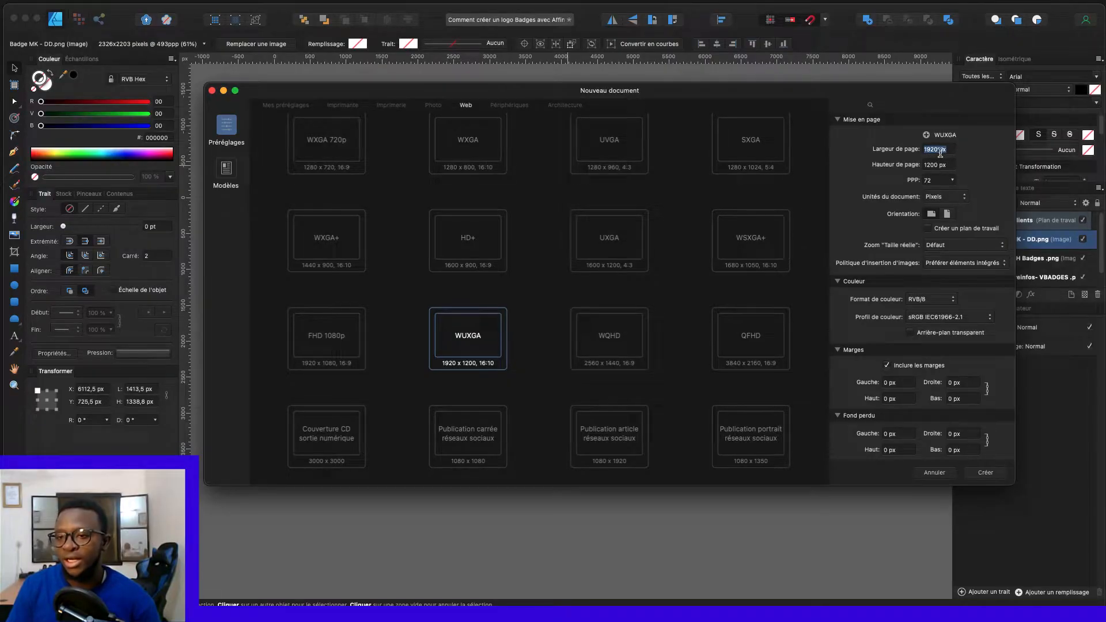
# Step: Create a new document with a 1200 by 1200 px page at 144 PPP and an artboard
pyautogui.write('1200')
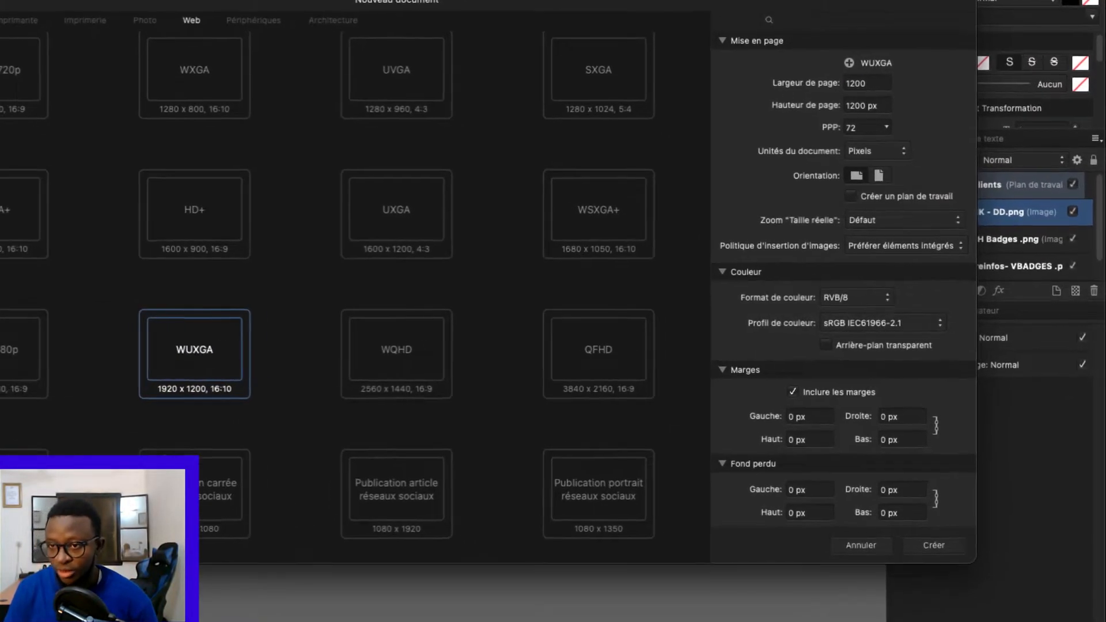
pyautogui.click(884, 106)
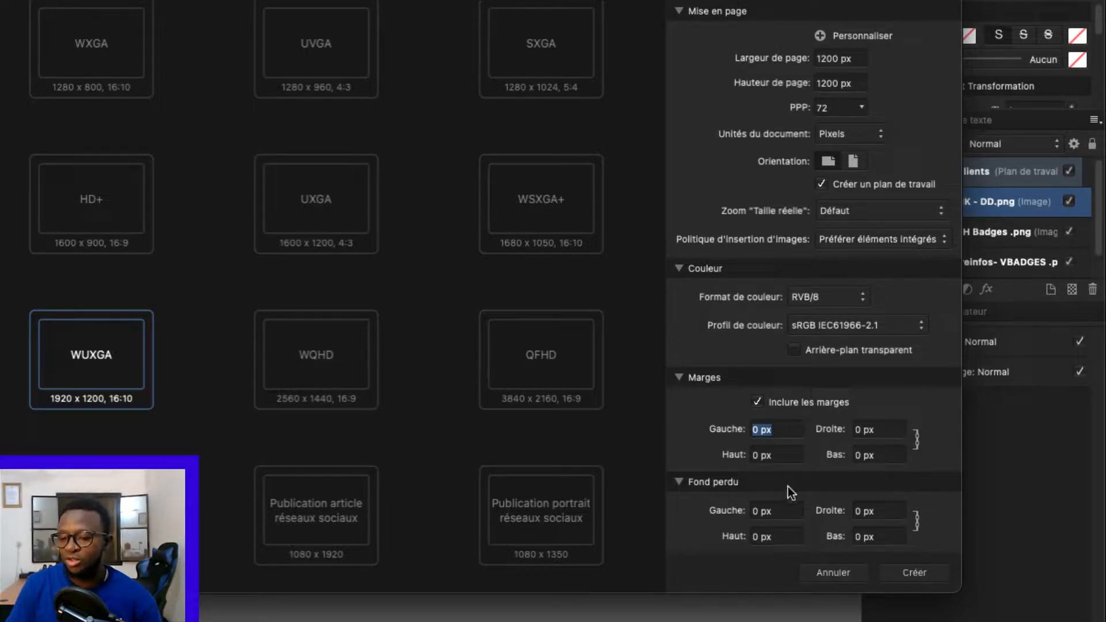
pyautogui.scroll(-1, 787, 486)
pyautogui.click(855, 108)
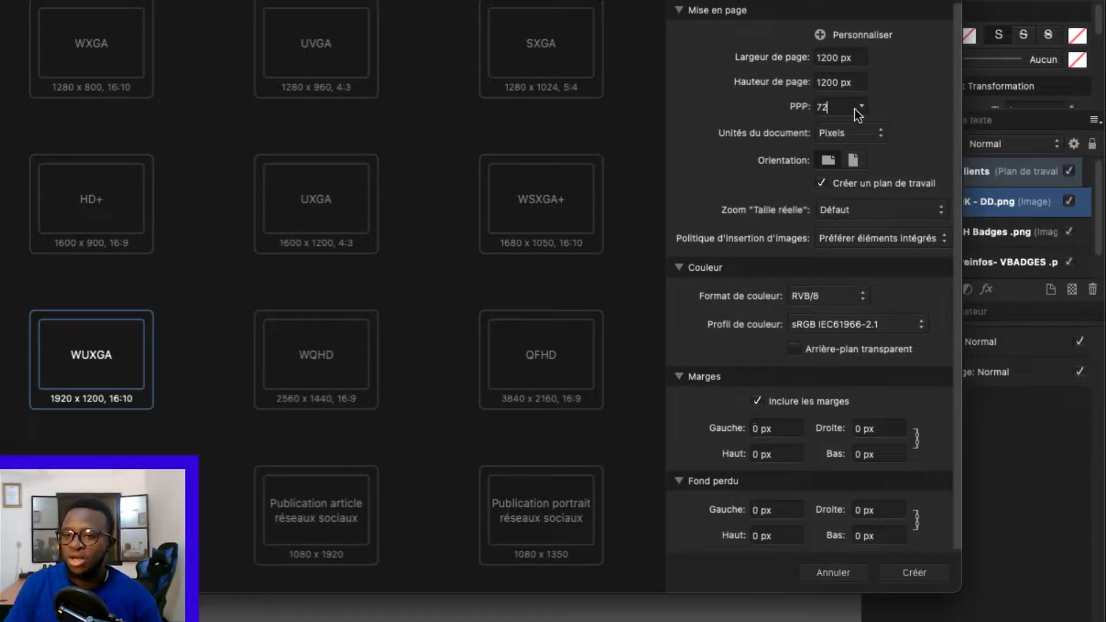
pyautogui.click(862, 108)
pyautogui.moveTo(856, 122); pyautogui.dragTo(902, 122)
pyautogui.doubleClick(822, 109)
pyautogui.write('144')
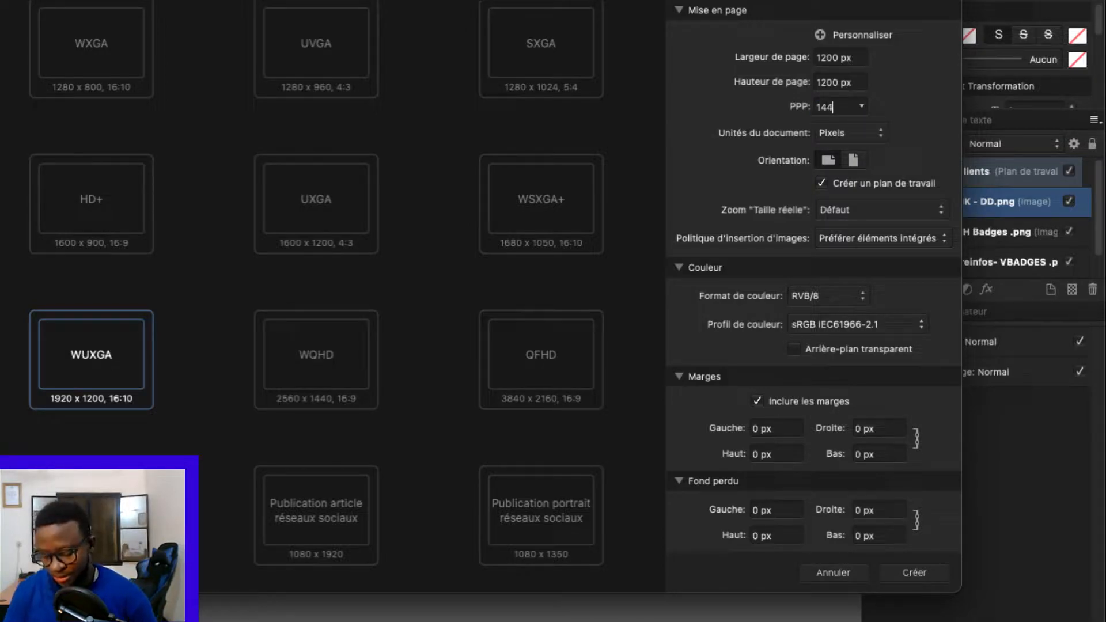
pyautogui.click(849, 86)
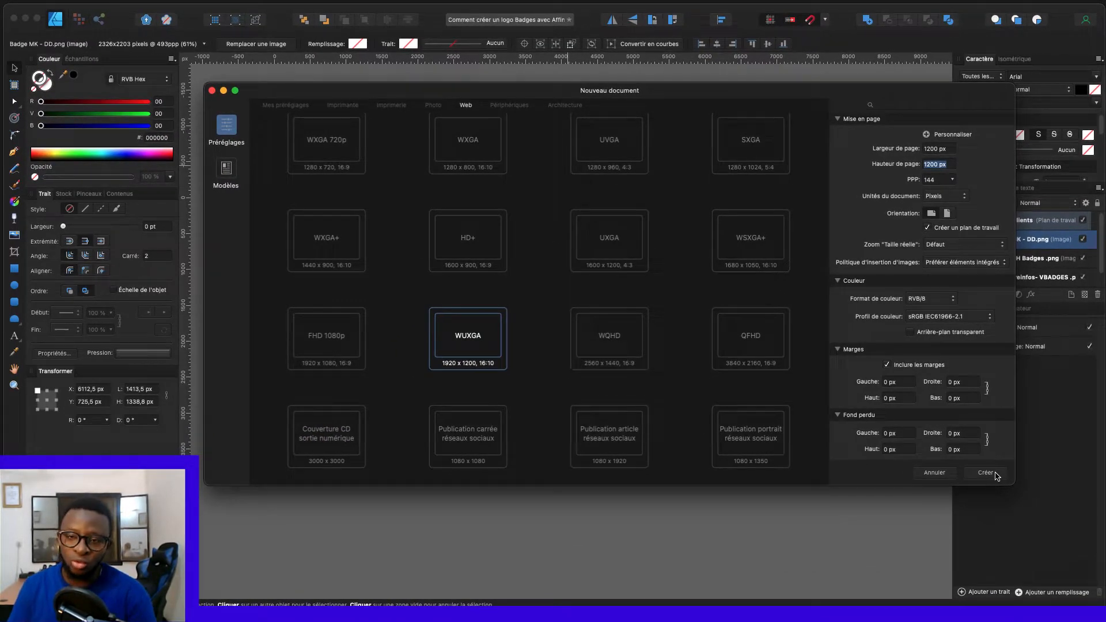
pyautogui.click(986, 473)
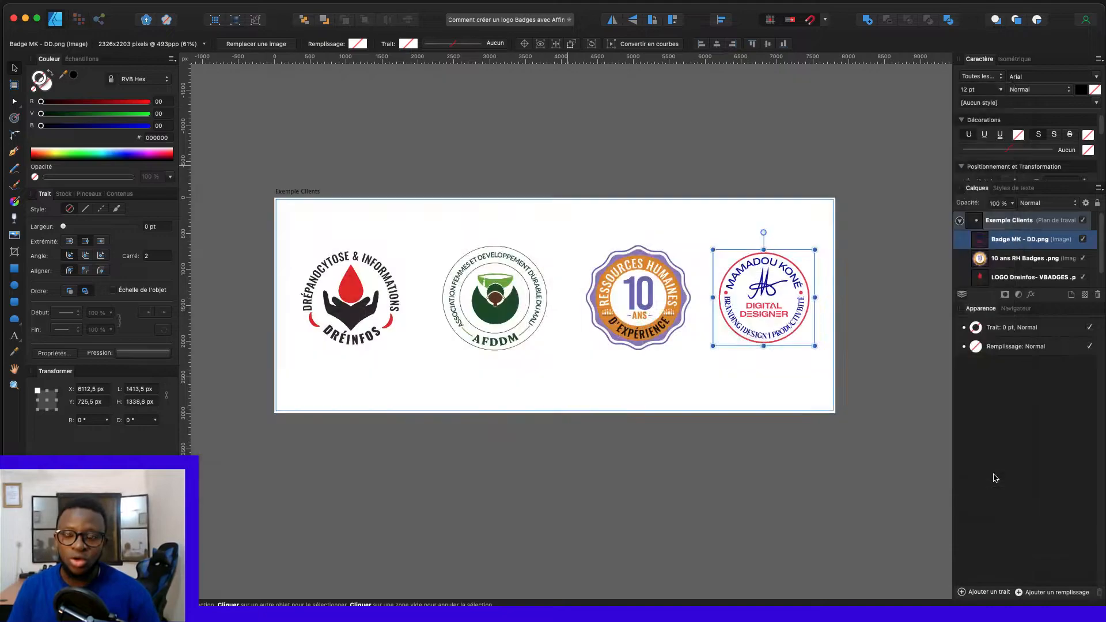
# Step: Show the grid over the new artboard
pyautogui.press('super+minus')
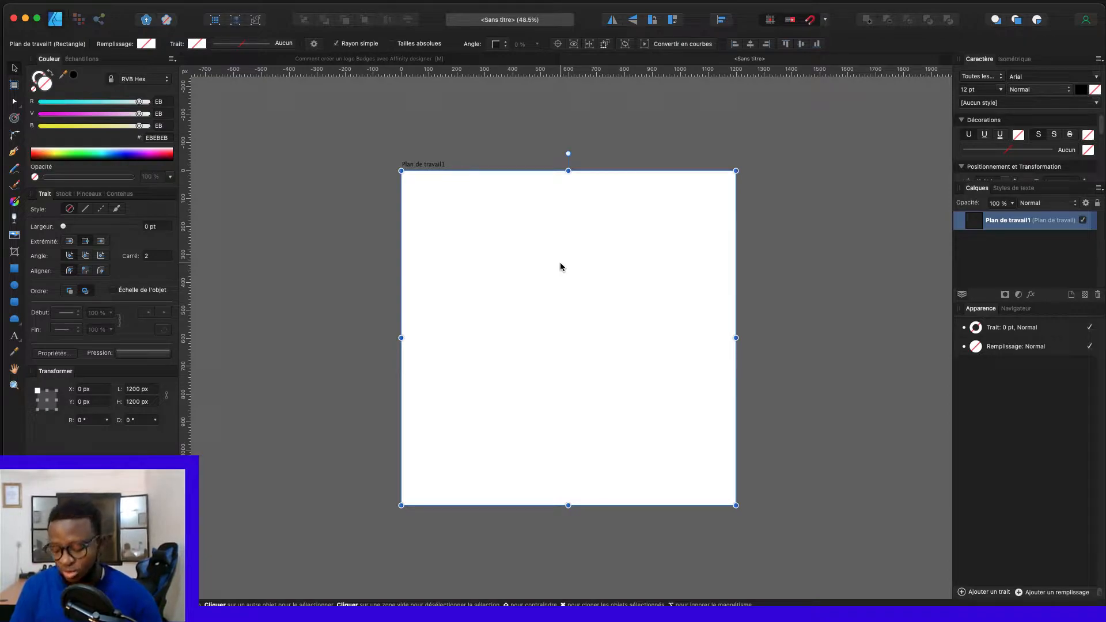
pyautogui.press('super+4')
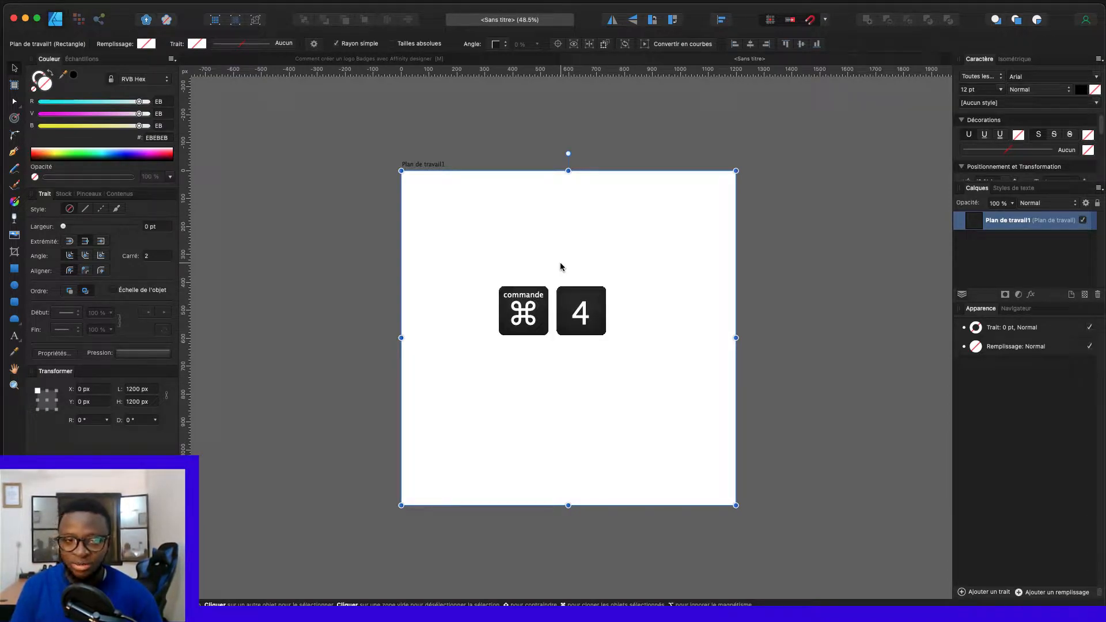
pyautogui.press('super+4')
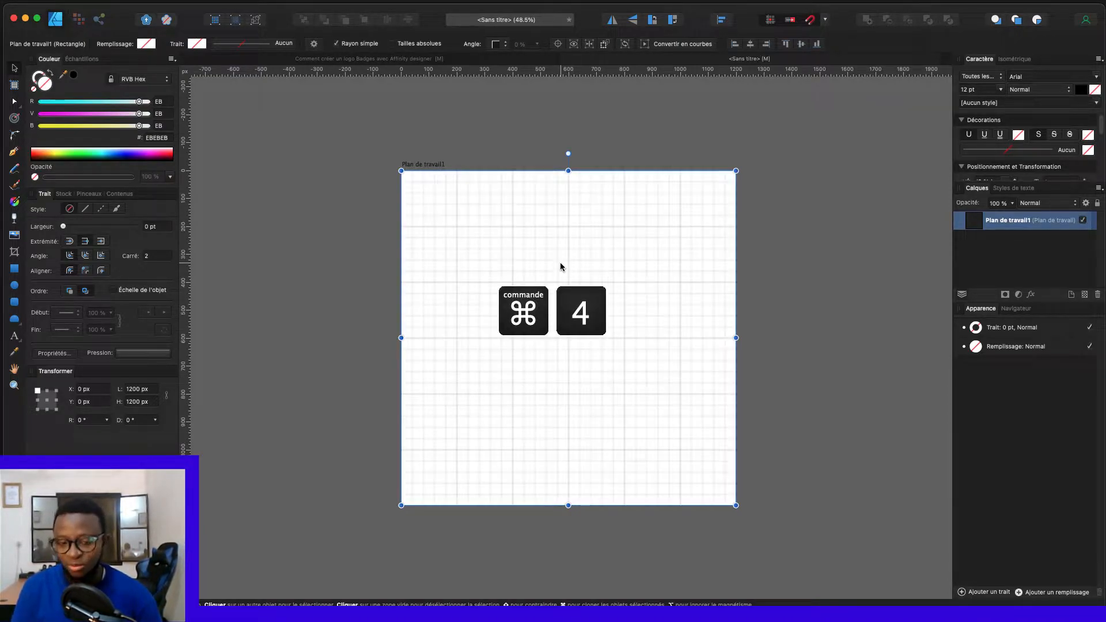
pyautogui.scroll(5, 563, 267)
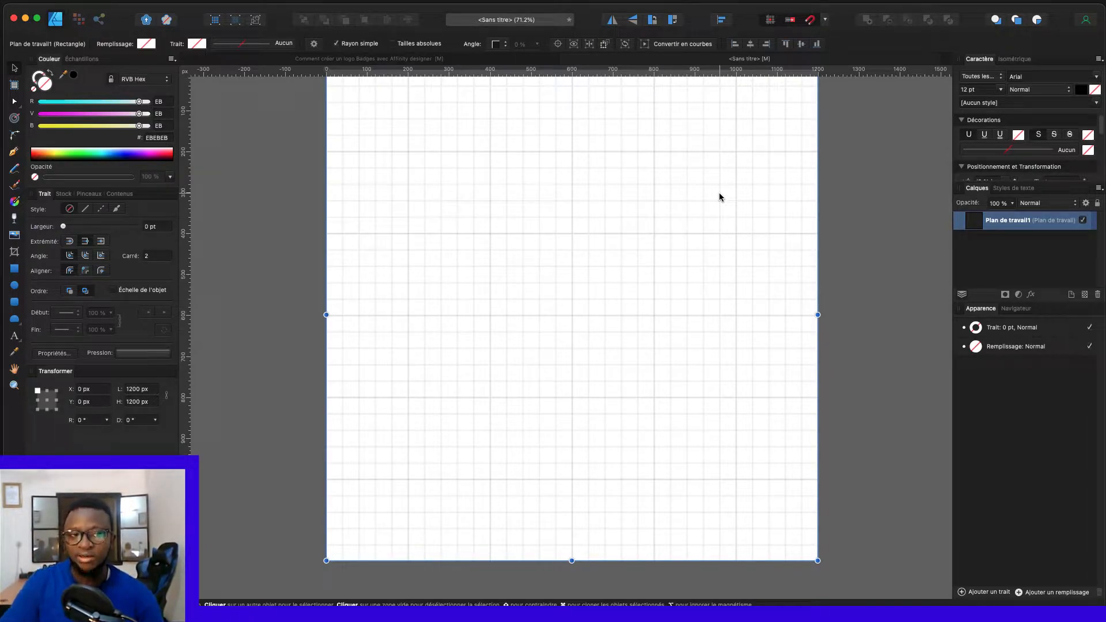
pyautogui.hscroll(-2, 632, 243)
pyautogui.hscroll(-1, 622, 254)
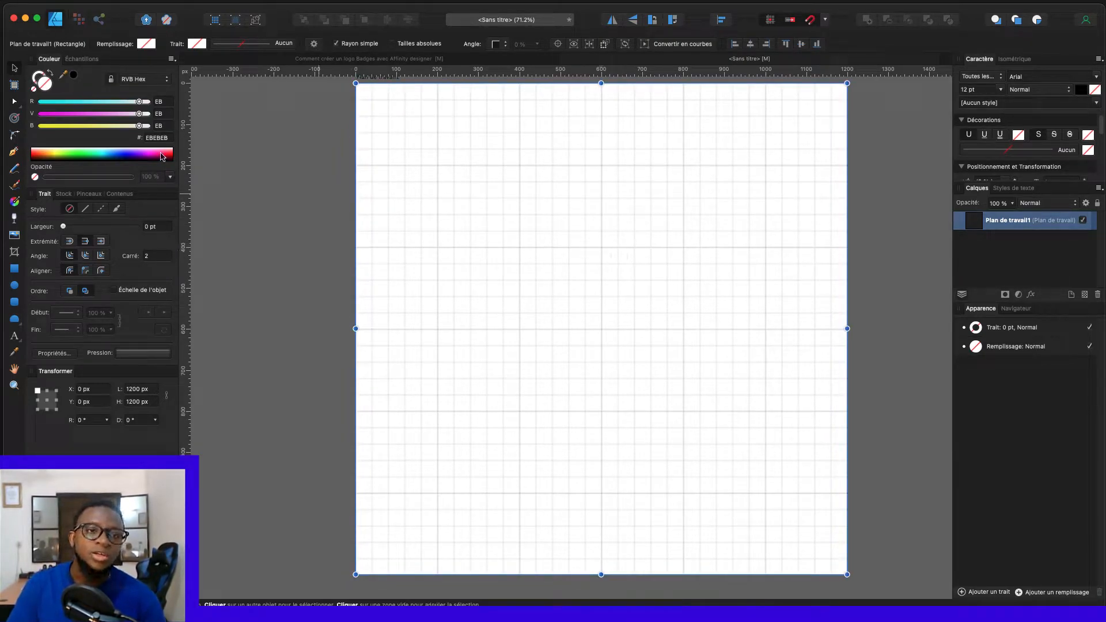
# Step: Open the ID KOST document and copy the blue and red logo group from its first artboard
pyautogui.click(16, 1)
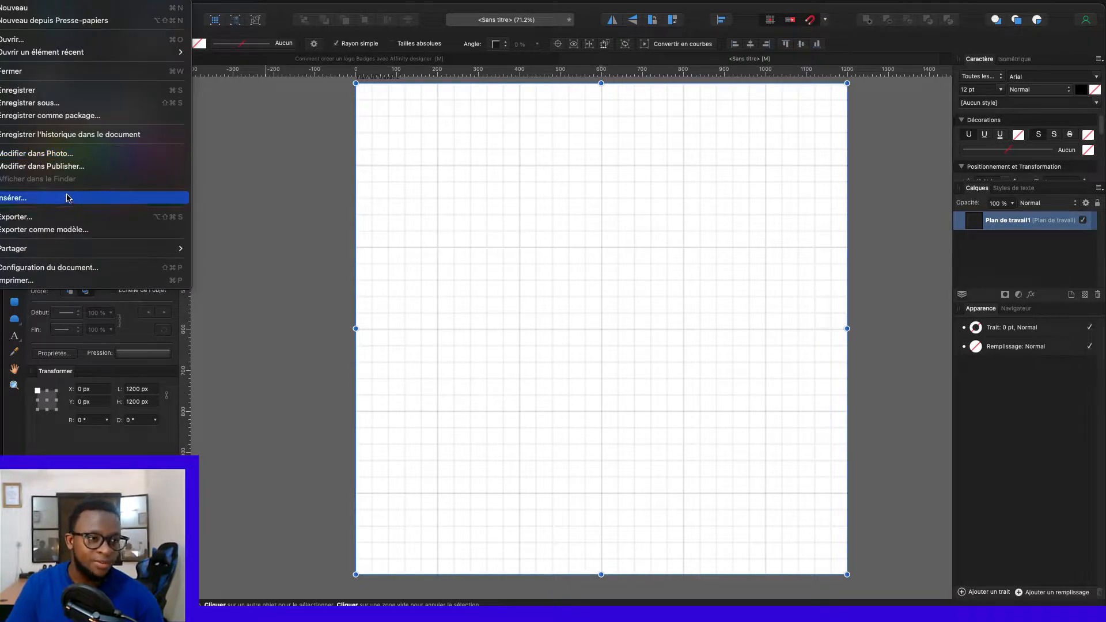
pyautogui.click(355, 209)
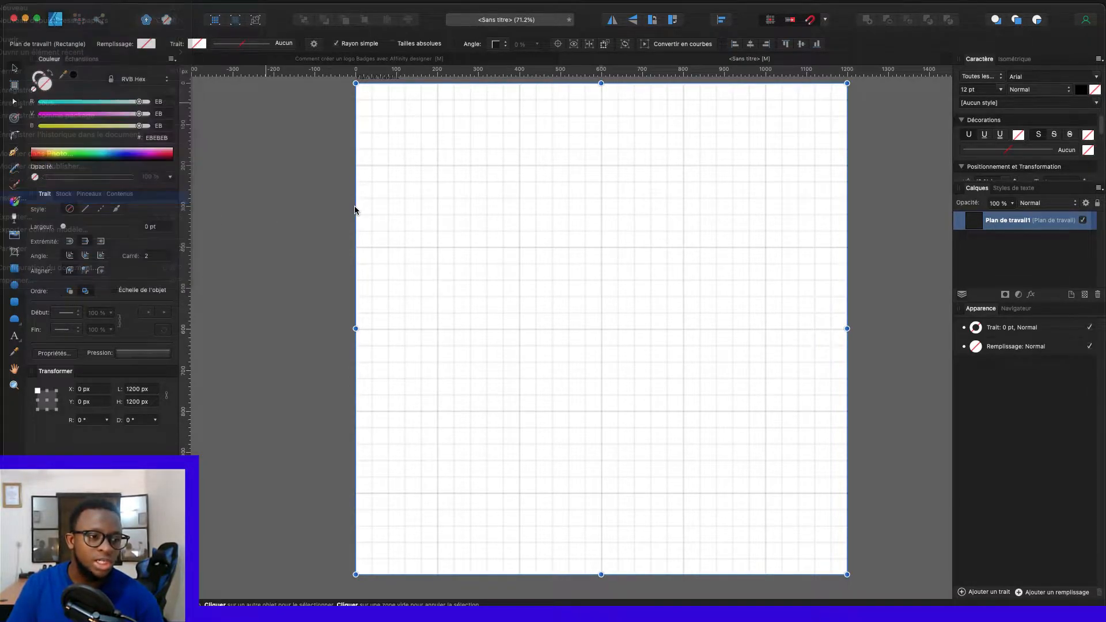
pyautogui.doubleClick(826, 308)
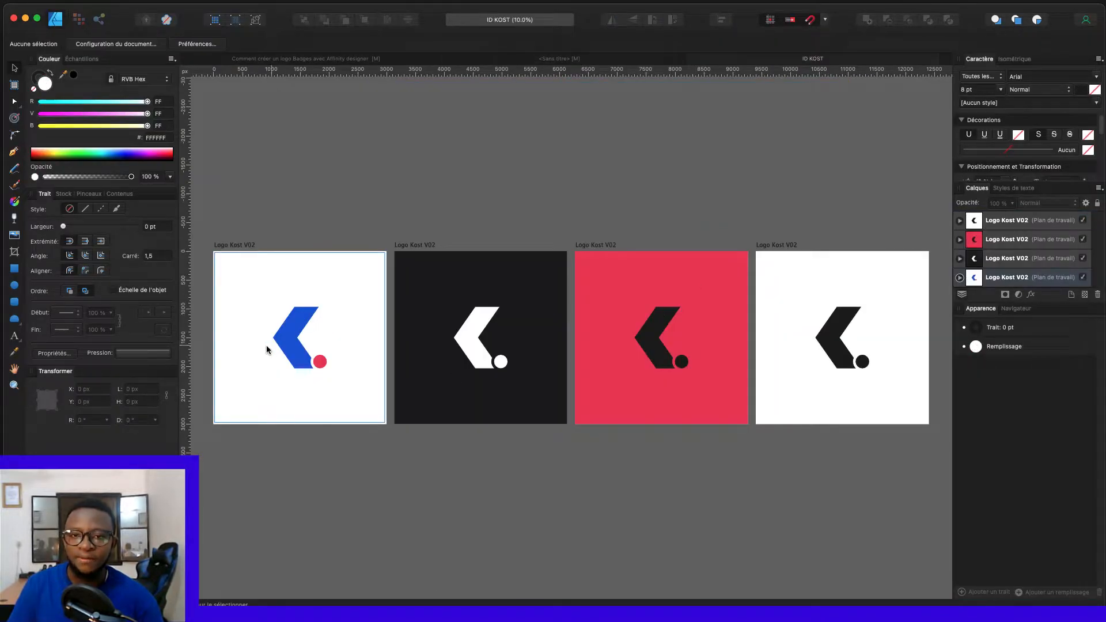
pyautogui.click(304, 349)
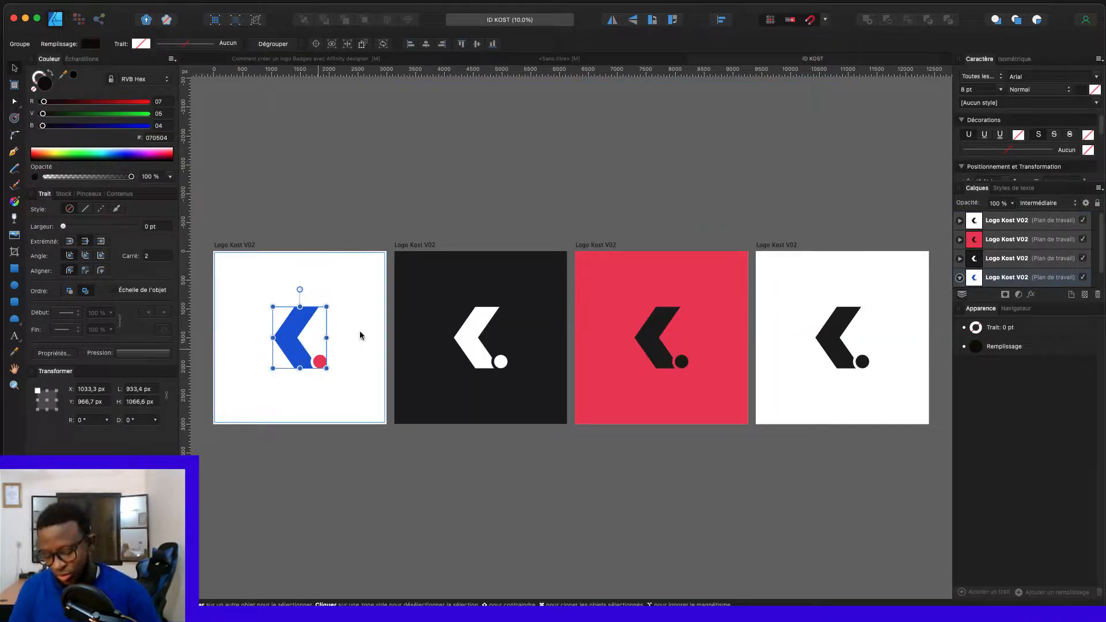
# Step: Paste the logo into the untitled document and scale it to about 573 by 655 px within the artboard
pyautogui.click(575, 59)
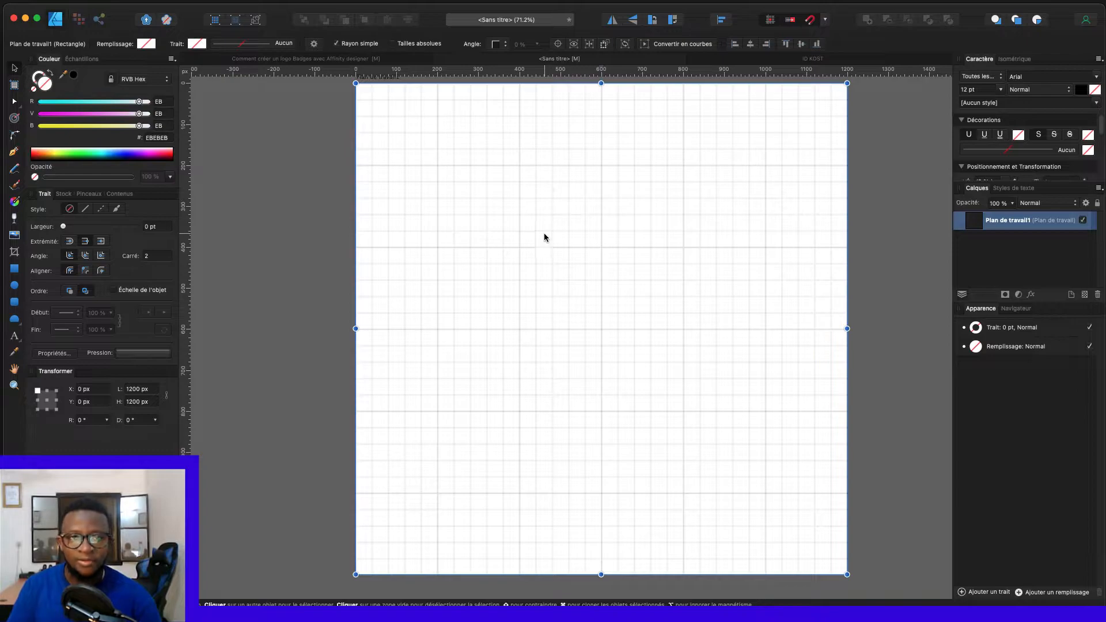
pyautogui.press('super+v')
pyautogui.moveTo(773, 498); pyautogui.dragTo(454, 139)
pyautogui.moveTo(806, 330); pyautogui.dragTo(663, 327)
pyautogui.moveTo(498, 298); pyautogui.dragTo(541, 296)
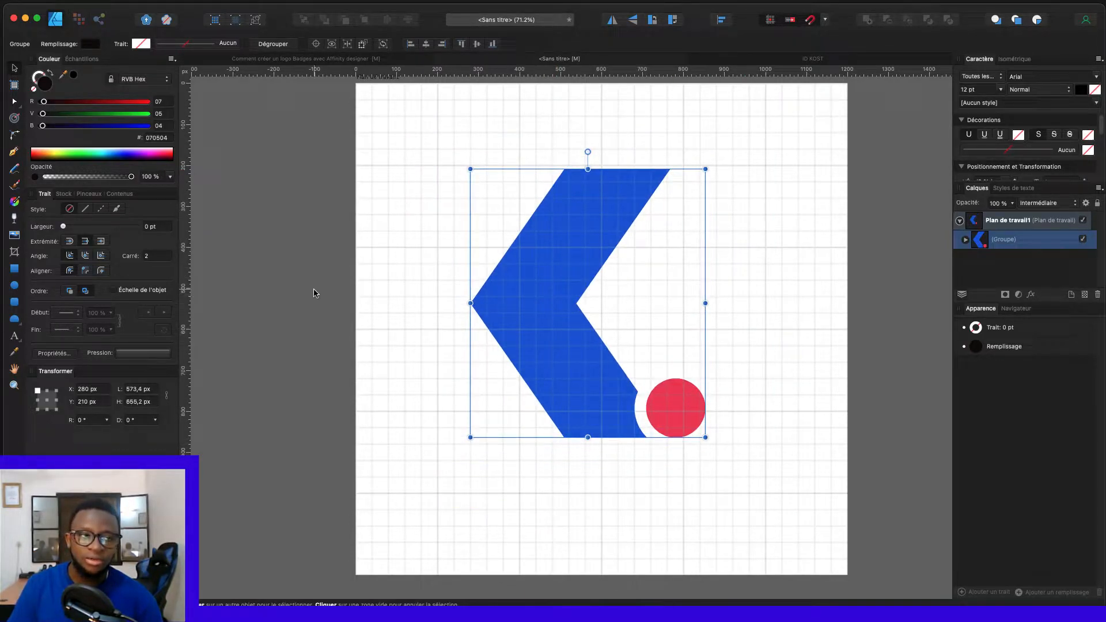
# Step: Fill the logo with black (000000) and shrink it to about 195 by 223 px, with its left edge at X 400 px
pyautogui.click(74, 75)
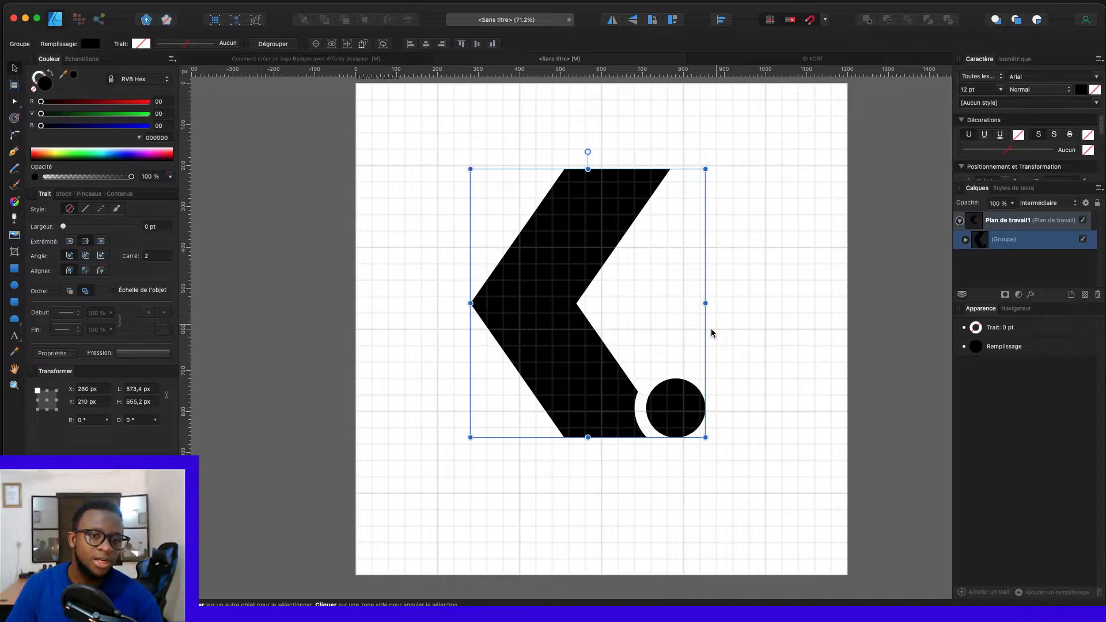
pyautogui.scroll(-3, 500, 326)
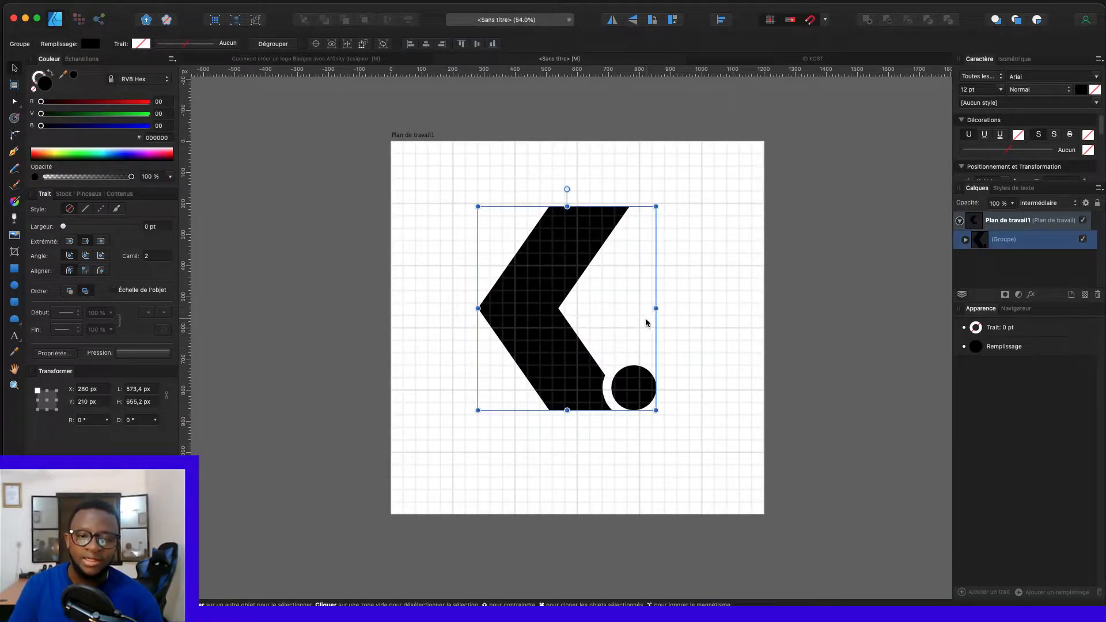
pyautogui.moveTo(655, 308); pyautogui.dragTo(589, 309)
pyautogui.moveTo(507, 313); pyautogui.dragTo(521, 313)
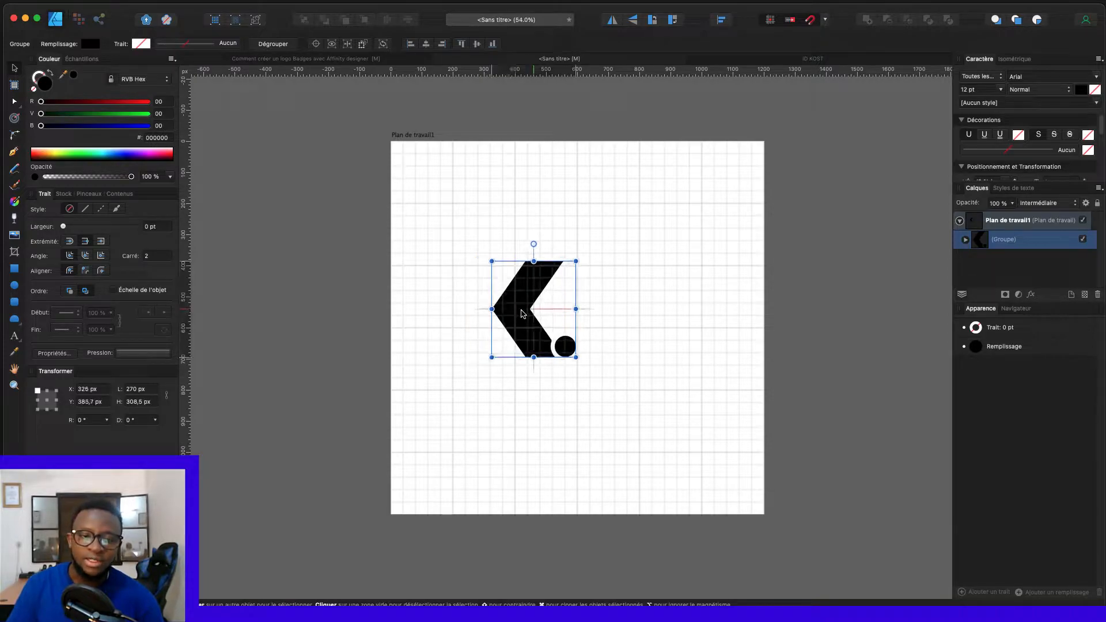
pyautogui.scroll(3, 521, 313)
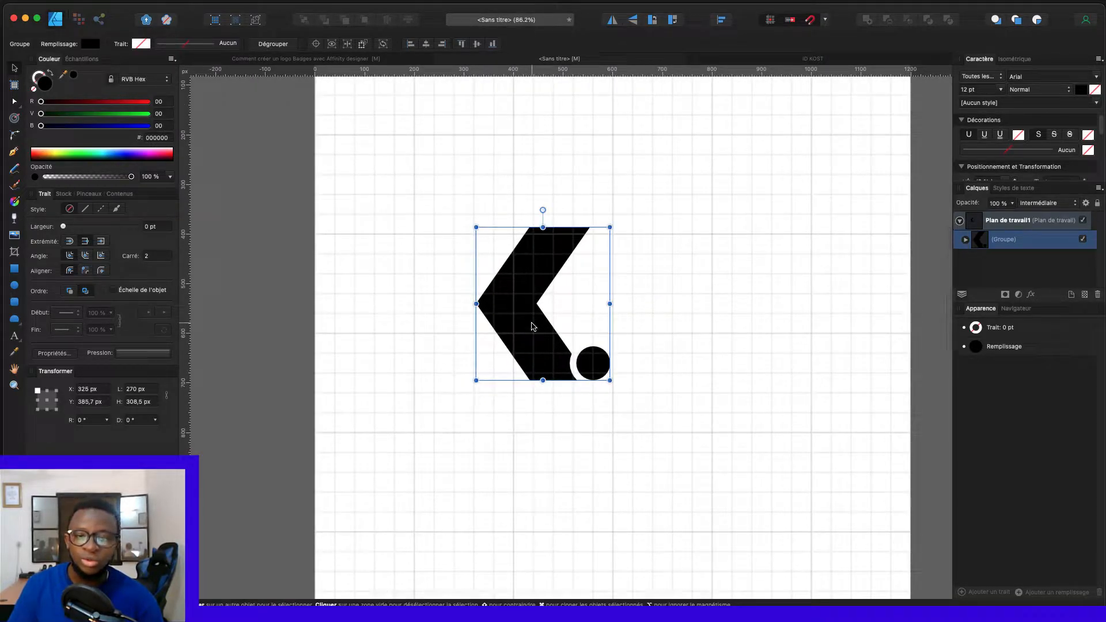
pyautogui.scroll(-2, 533, 337)
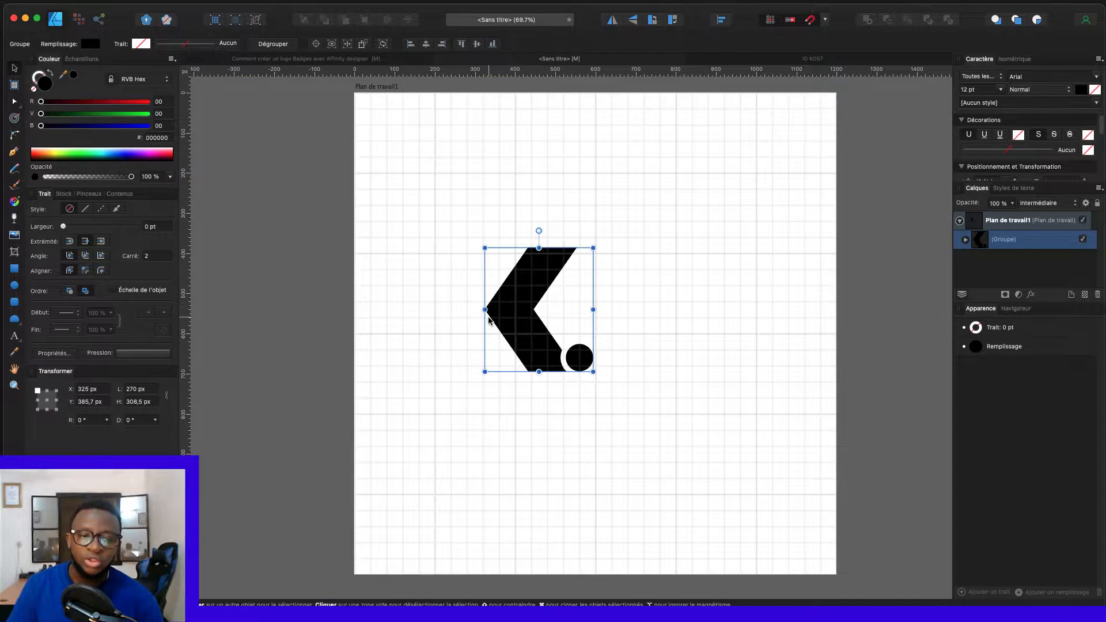
pyautogui.moveTo(485, 310); pyautogui.dragTo(516, 309)
# Step: Add the letter "A" as artistic text of about 160 pt to the right of the logo
pyautogui.hscroll(2, 530, 346)
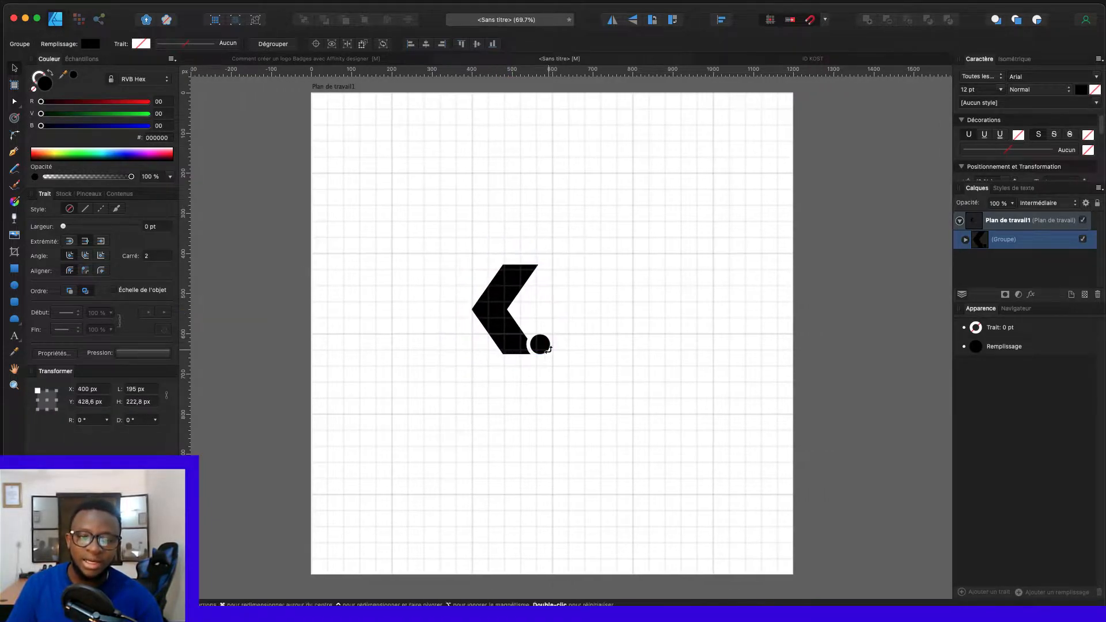
pyautogui.scroll(3, 530, 351)
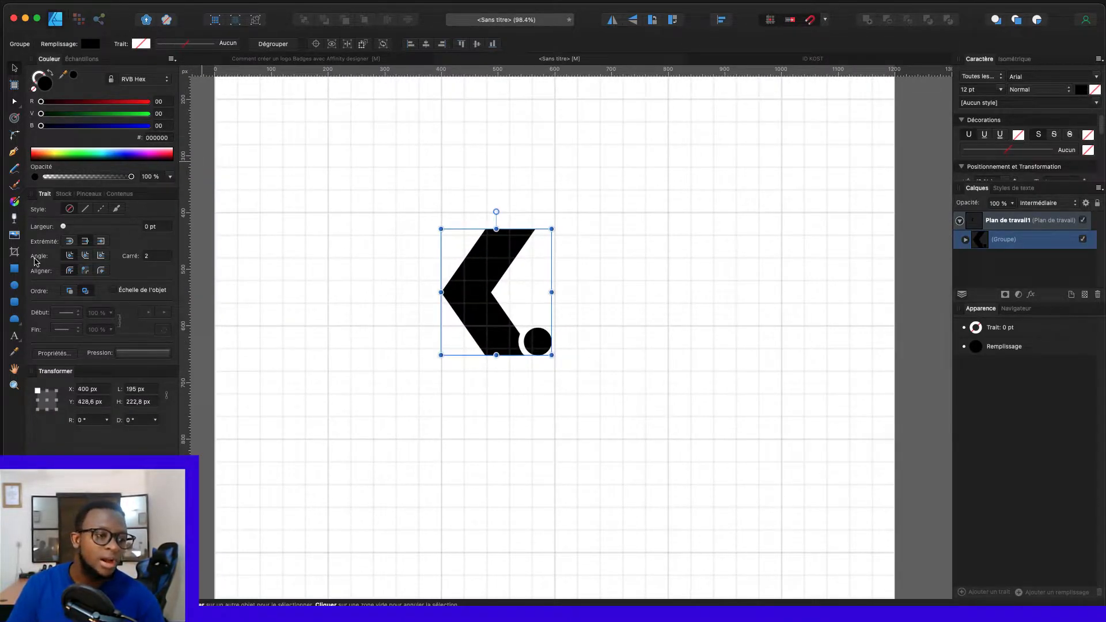
pyautogui.click(15, 337)
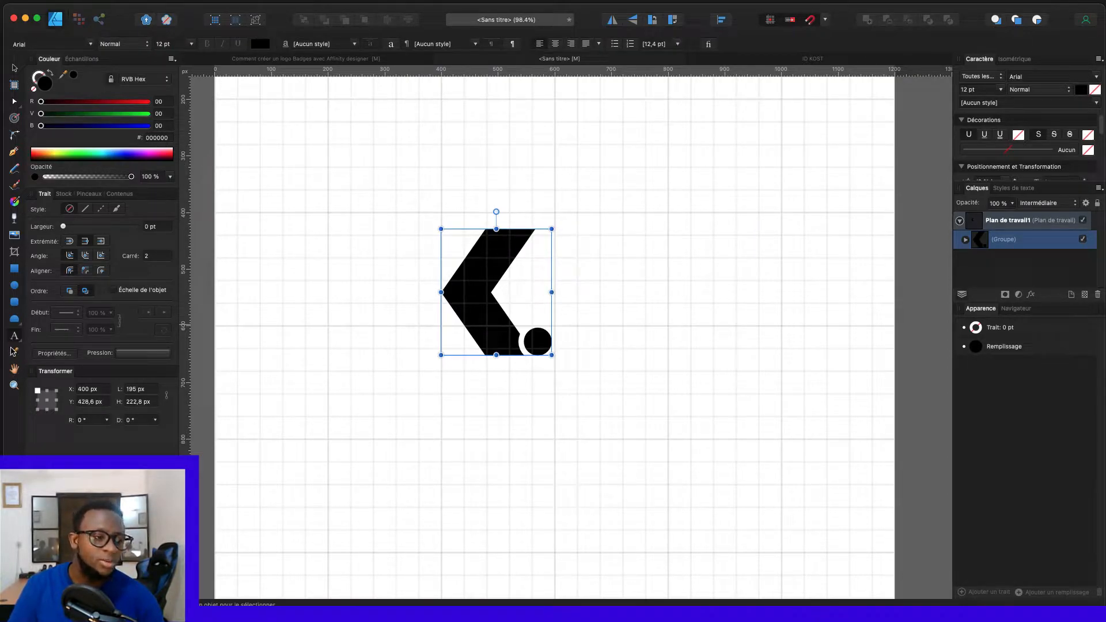
pyautogui.click(19, 342)
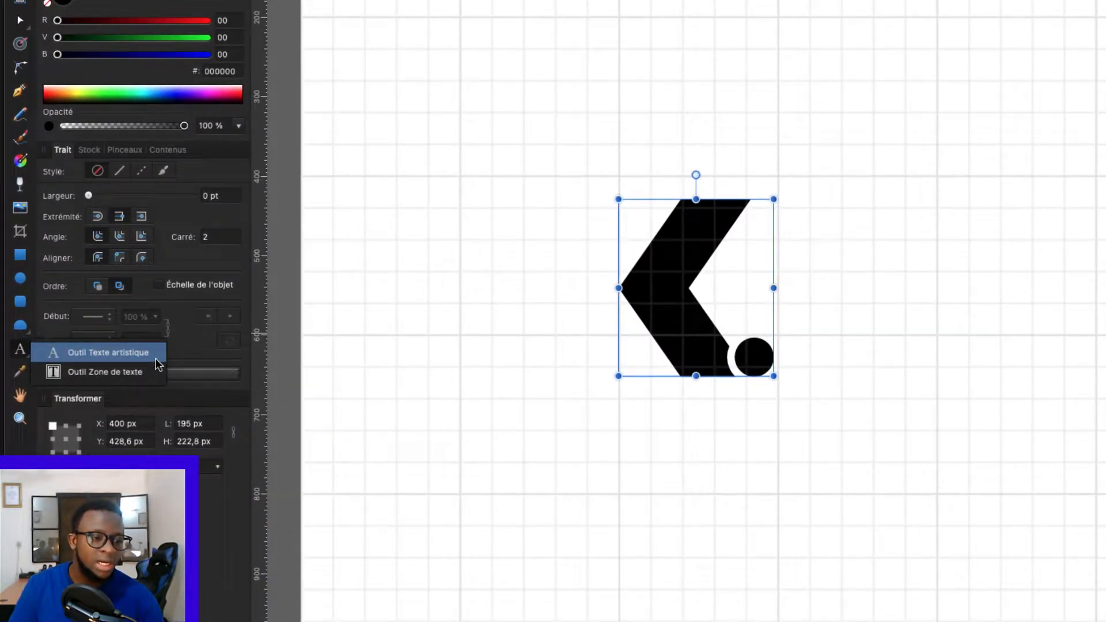
pyautogui.click(156, 360)
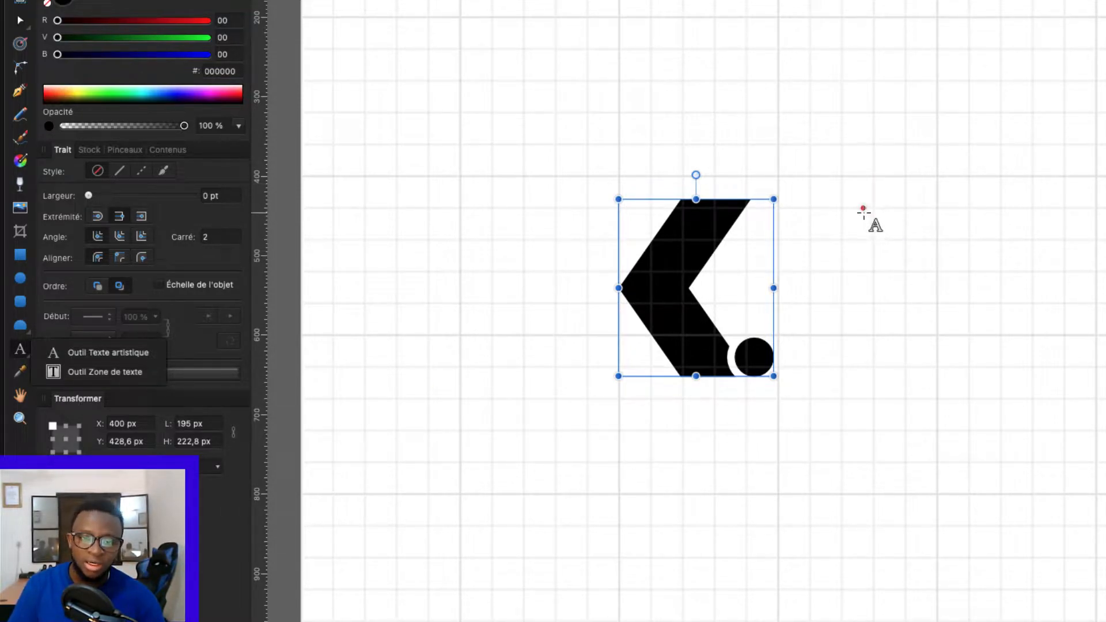
pyautogui.moveTo(863, 212); pyautogui.dragTo(1051, 390)
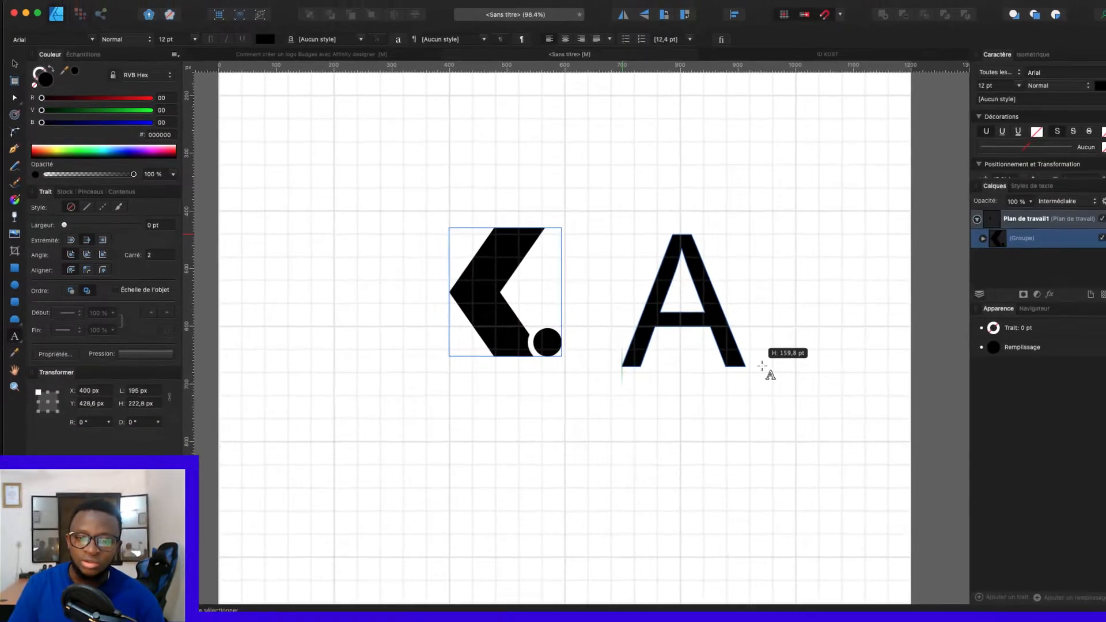
pyautogui.moveTo(762, 366); pyautogui.dragTo(762, 366)
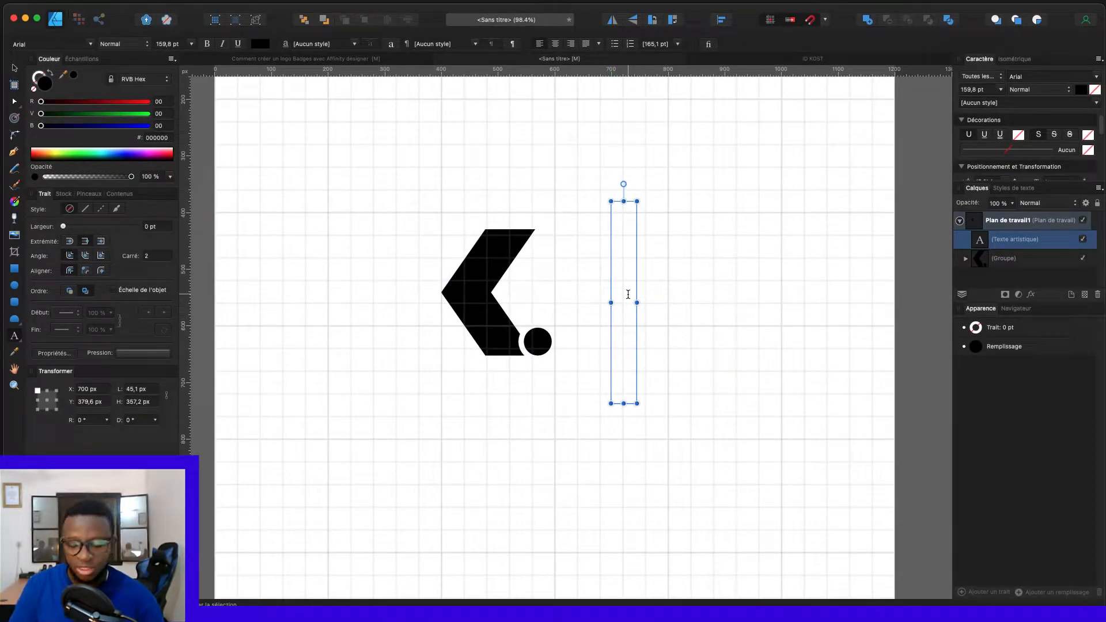
pyautogui.write('A')
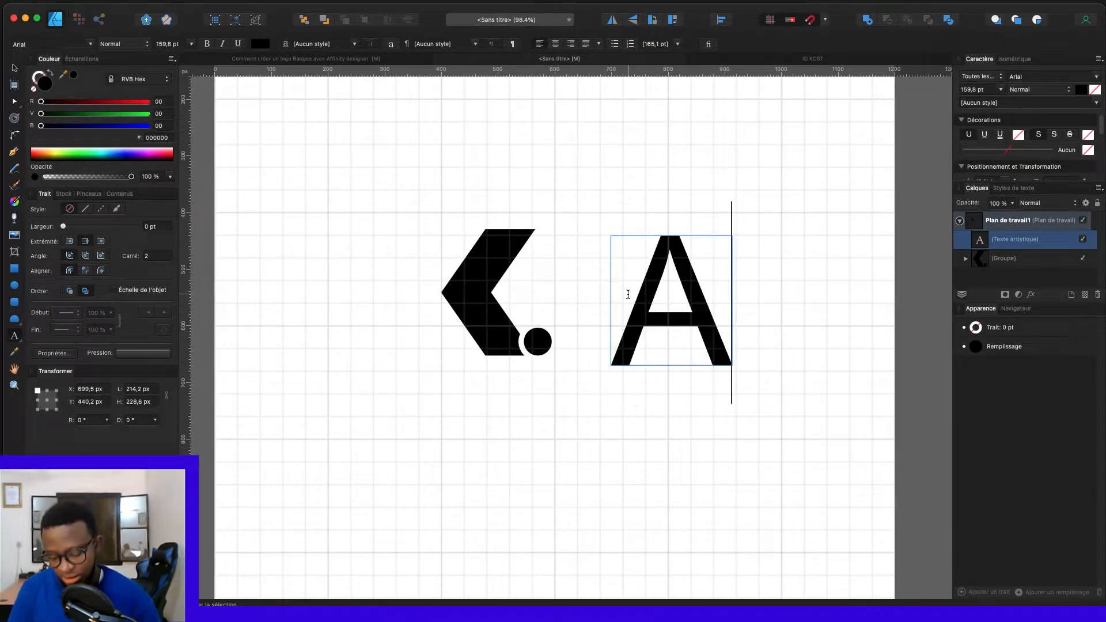
# Step: Set the letter A's font to Montserrat in the Extra-gras weight
pyautogui.click(66, 44)
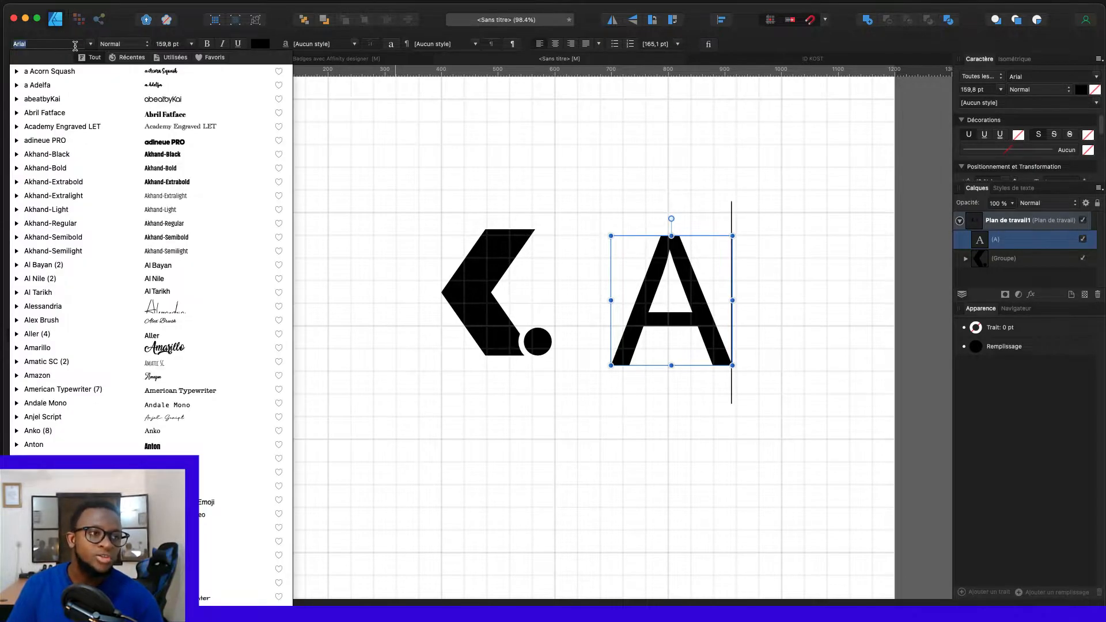
pyautogui.write('monte')
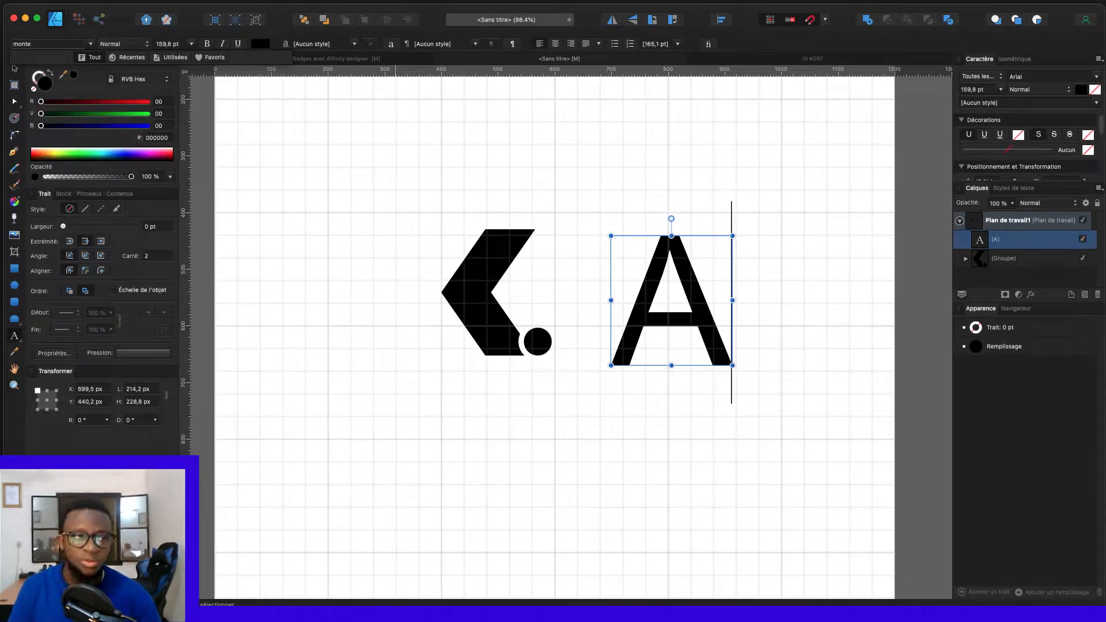
pyautogui.press('BackSpace')
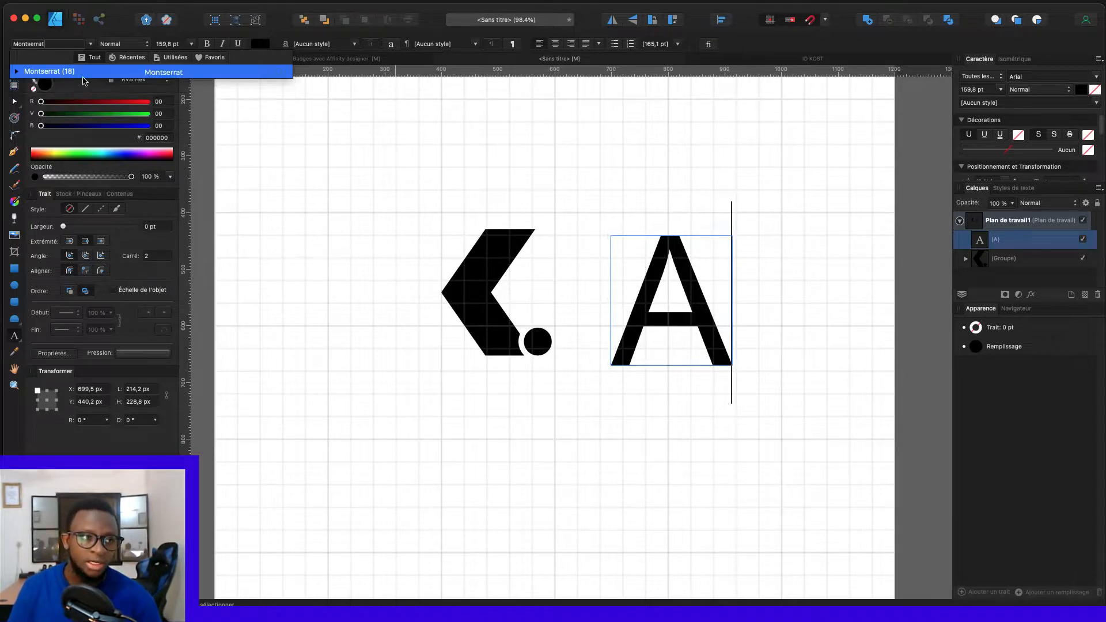
pyautogui.press('Return')
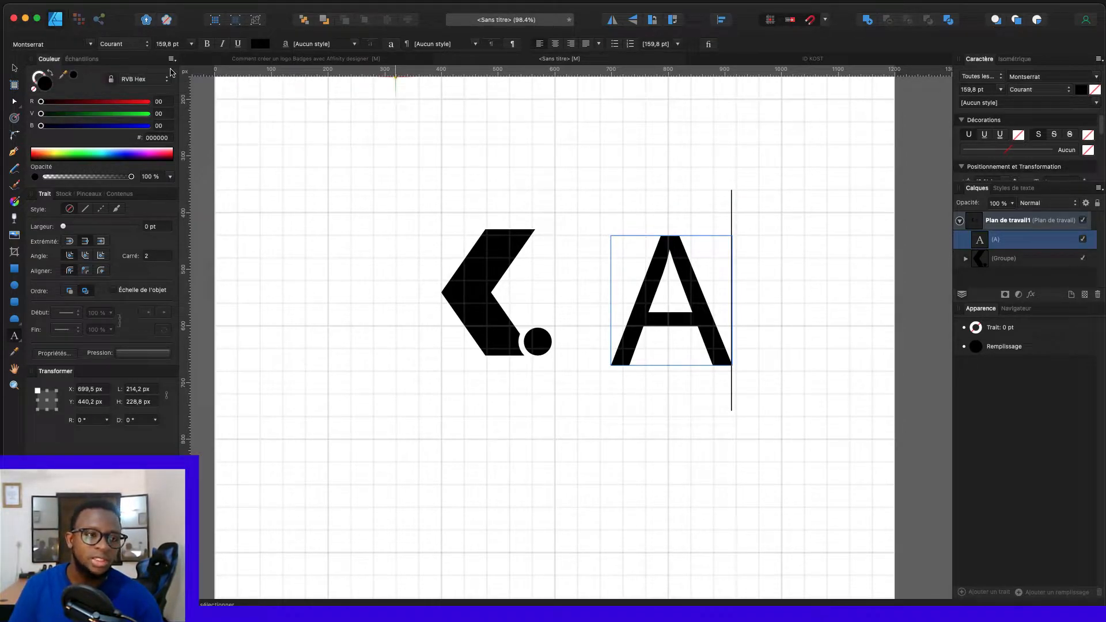
pyautogui.press('super+a')
pyautogui.click(71, 43)
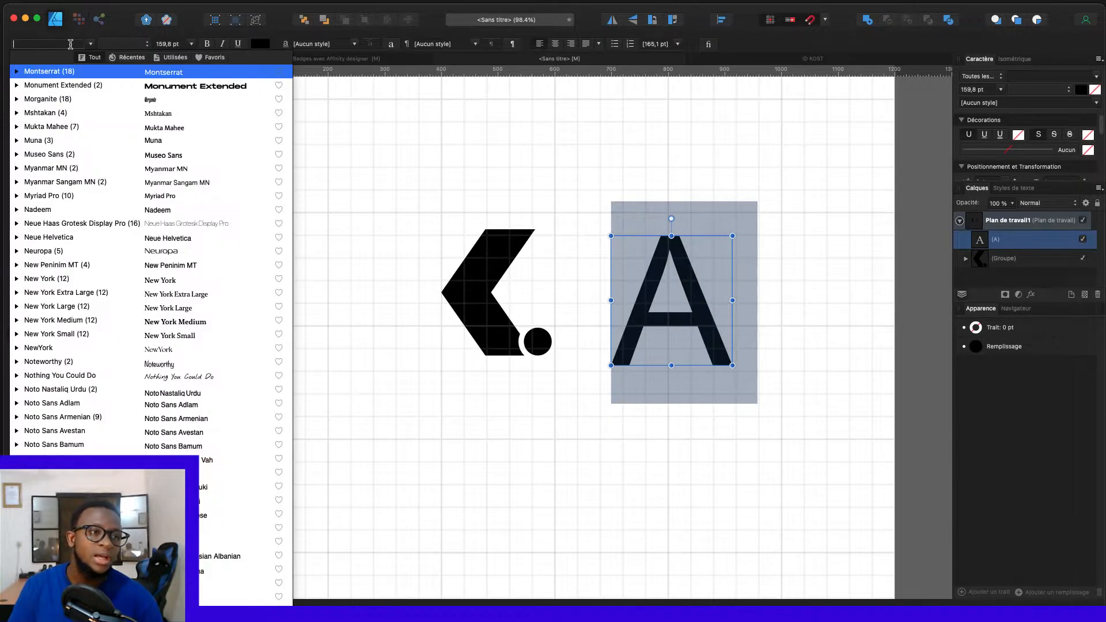
pyautogui.click(74, 71)
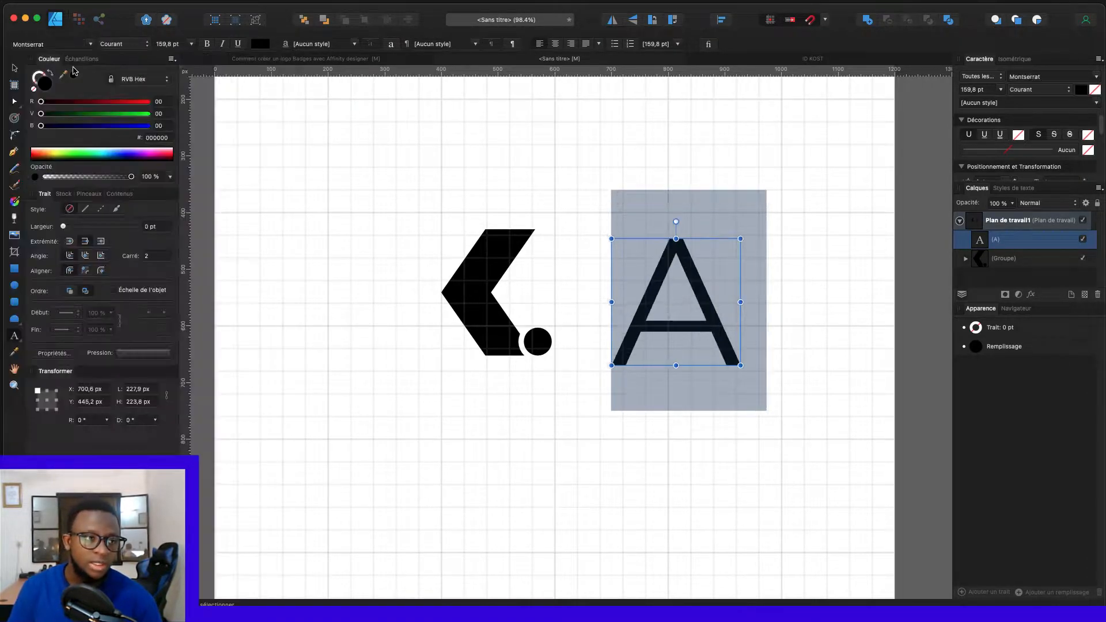
pyautogui.click(121, 40)
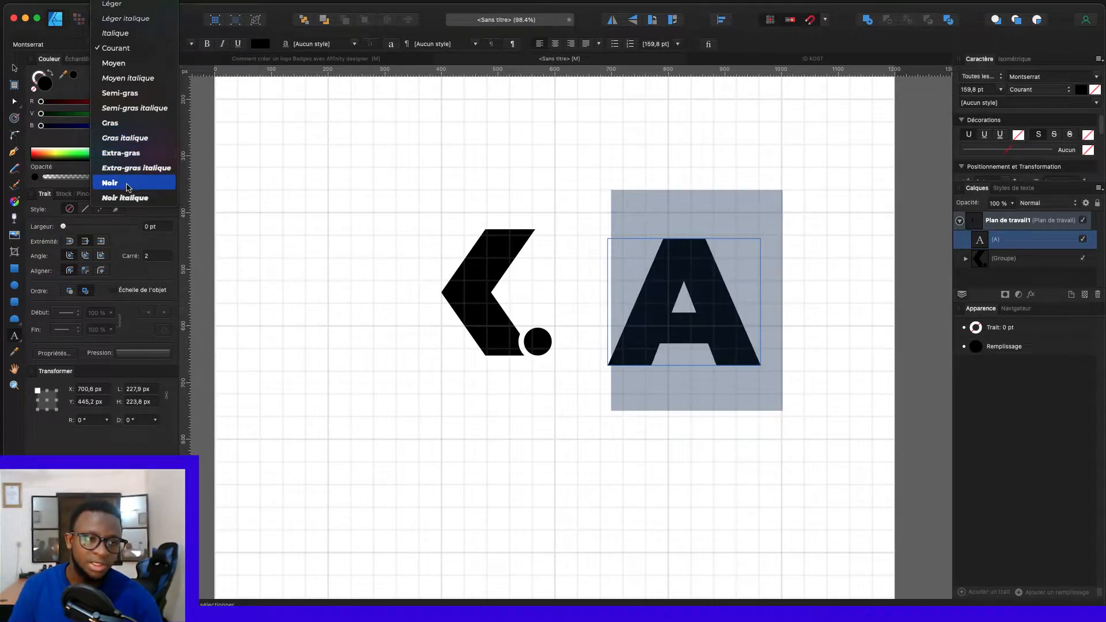
pyautogui.click(131, 159)
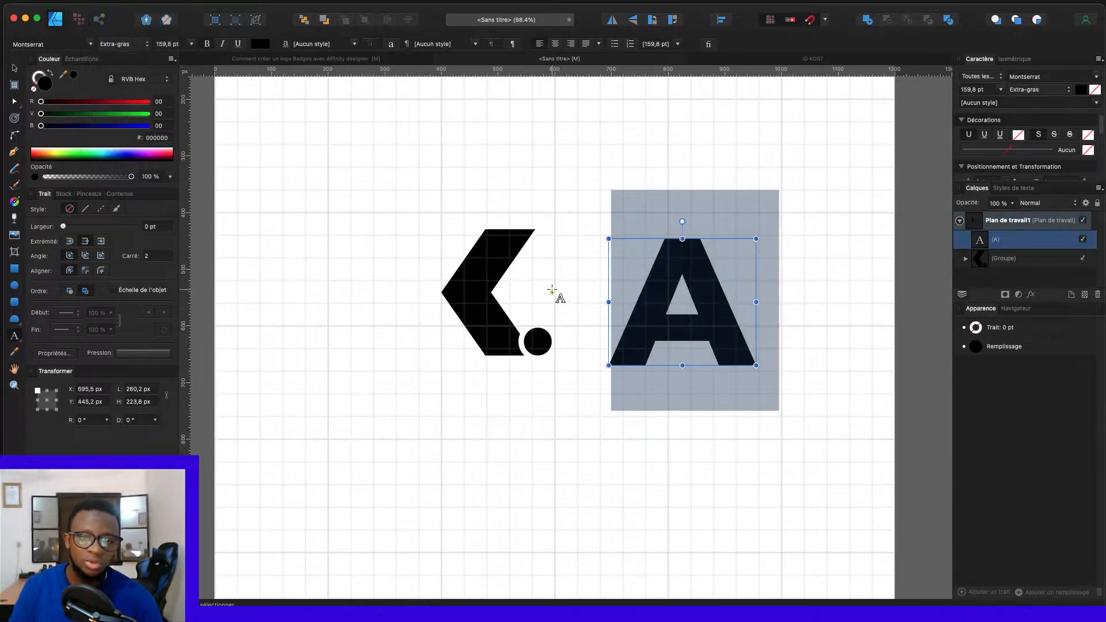
pyautogui.press('Escape')
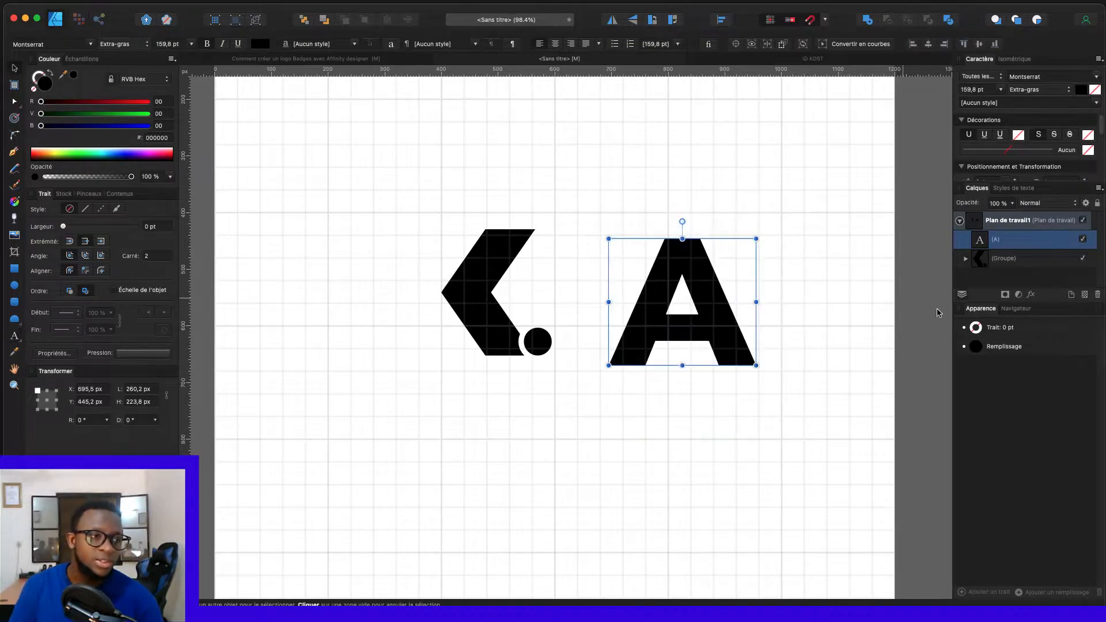
# Step: Move the A over the logo and, in outline view, scale it to about 259 by 223 px to match the logo's bottom edge
pyautogui.moveTo(701, 305); pyautogui.dragTo(580, 297)
pyautogui.scroll(5, 528, 378)
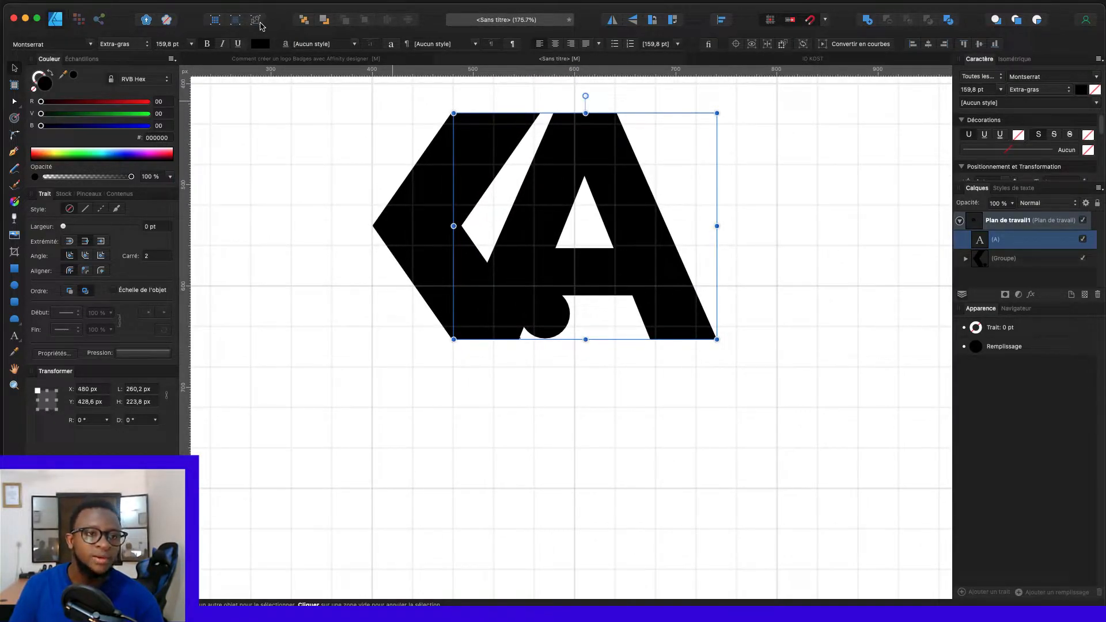
pyautogui.click(260, 23)
pyautogui.scroll(8, 472, 374)
pyautogui.scroll(2, 483, 315)
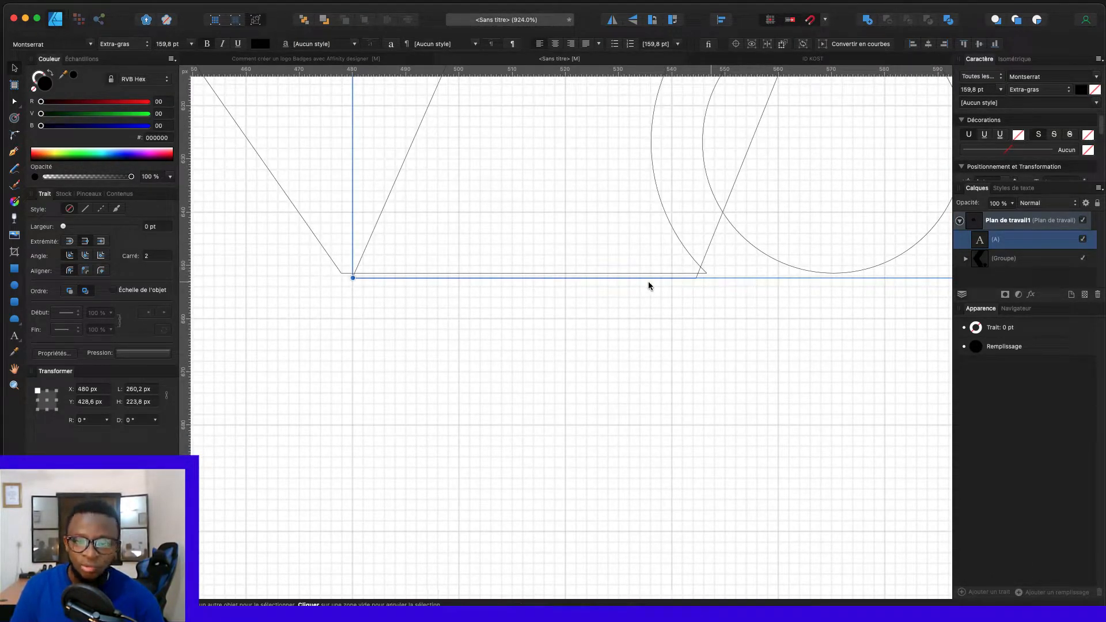
pyautogui.moveTo(353, 279); pyautogui.dragTo(358, 273)
pyautogui.scroll(-3, 426, 295)
pyautogui.scroll(-5, 427, 292)
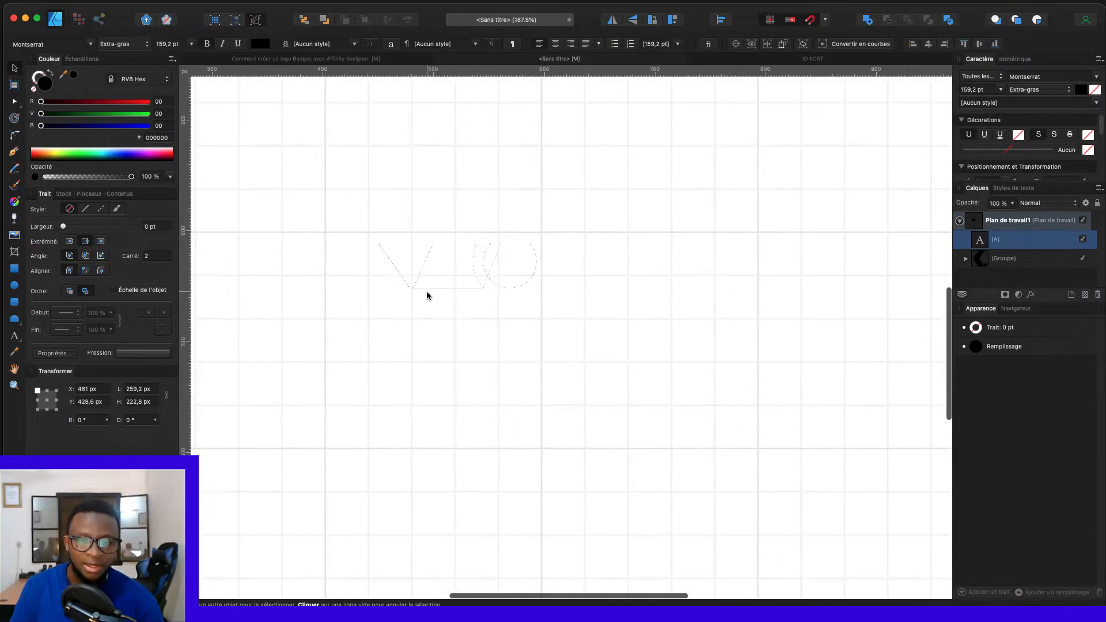
# Step: Shift the A right to about X 541 px, reduce its height to about 220 px, and restore the filled view
pyautogui.scroll(3, 426, 291)
pyautogui.moveTo(519, 181); pyautogui.dragTo(558, 181)
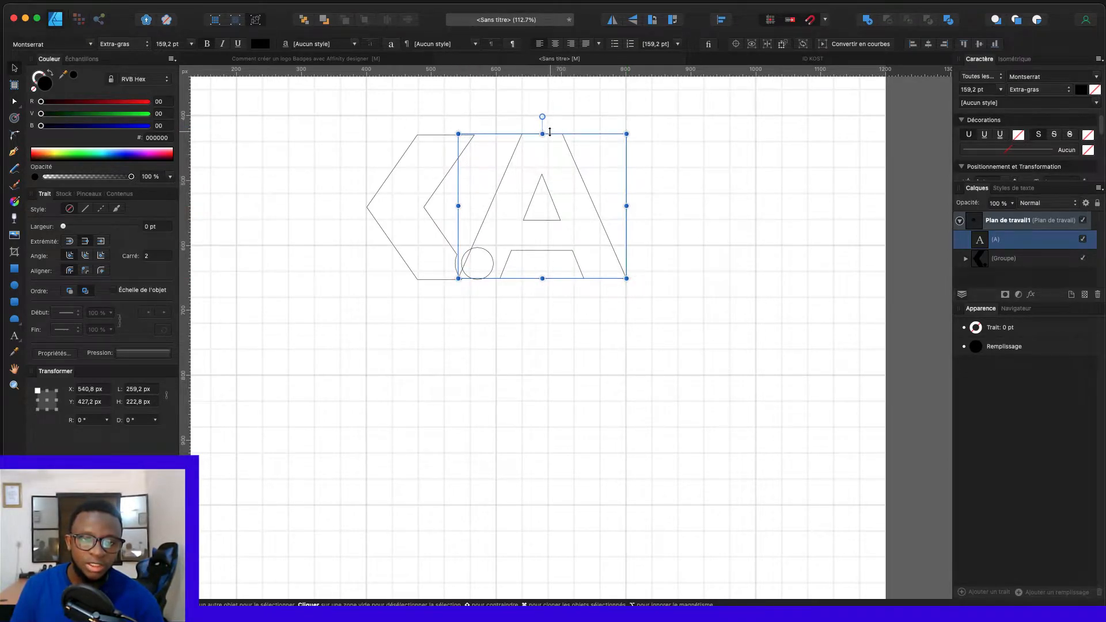
pyautogui.moveTo(540, 138); pyautogui.dragTo(540, 138)
pyautogui.click(567, 314)
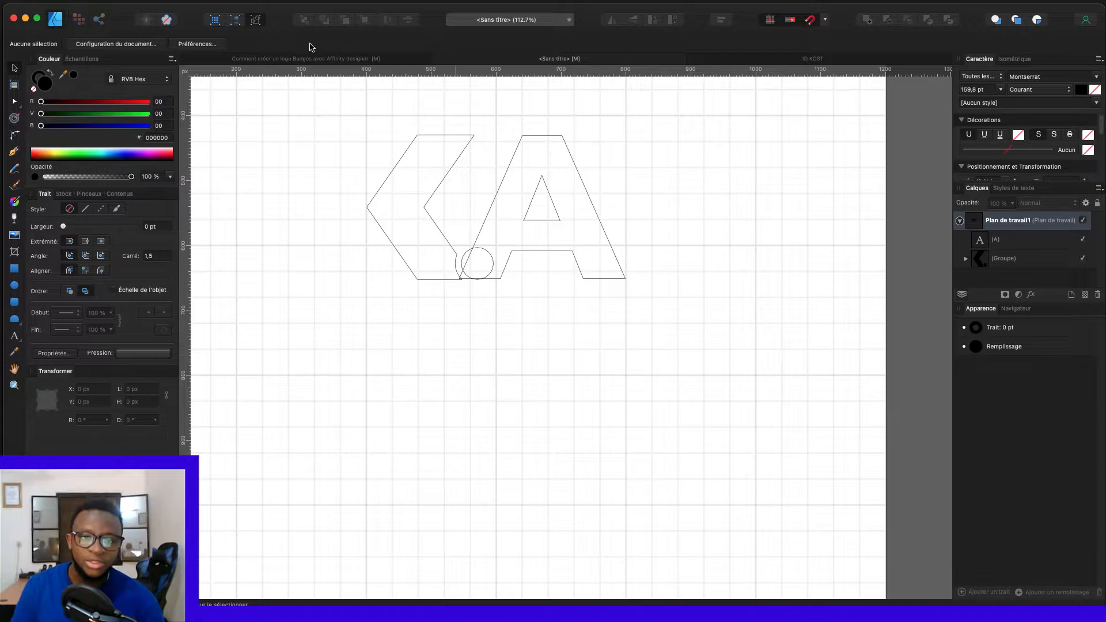
pyautogui.click(216, 21)
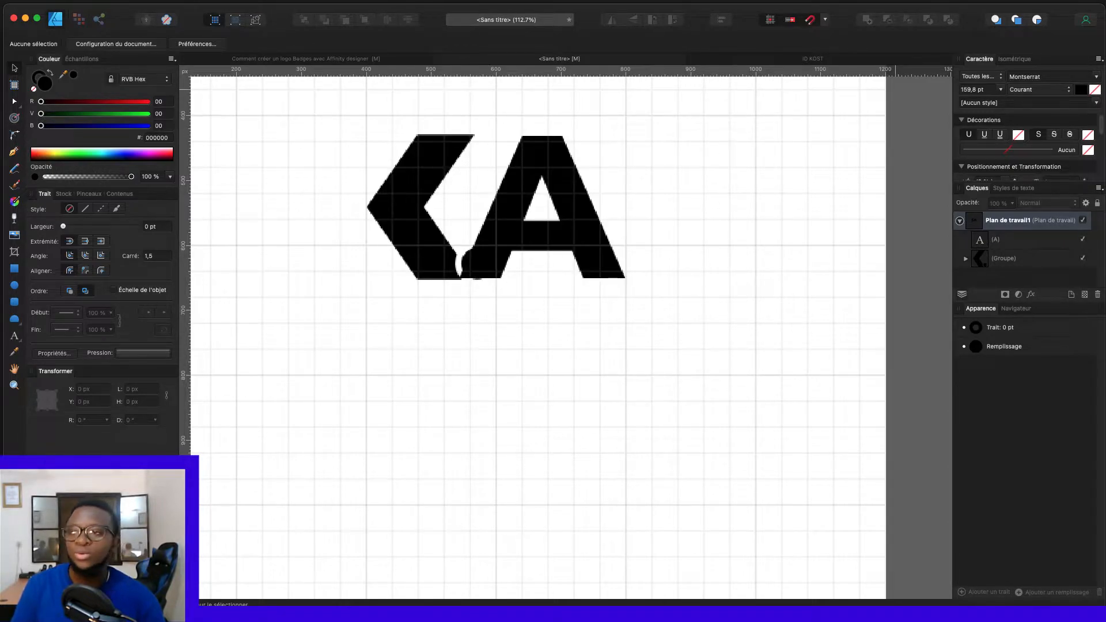
# Step: Place the A at X 610 px, clear of the logo's dot, and convert it to curves
pyautogui.click(1058, 107)
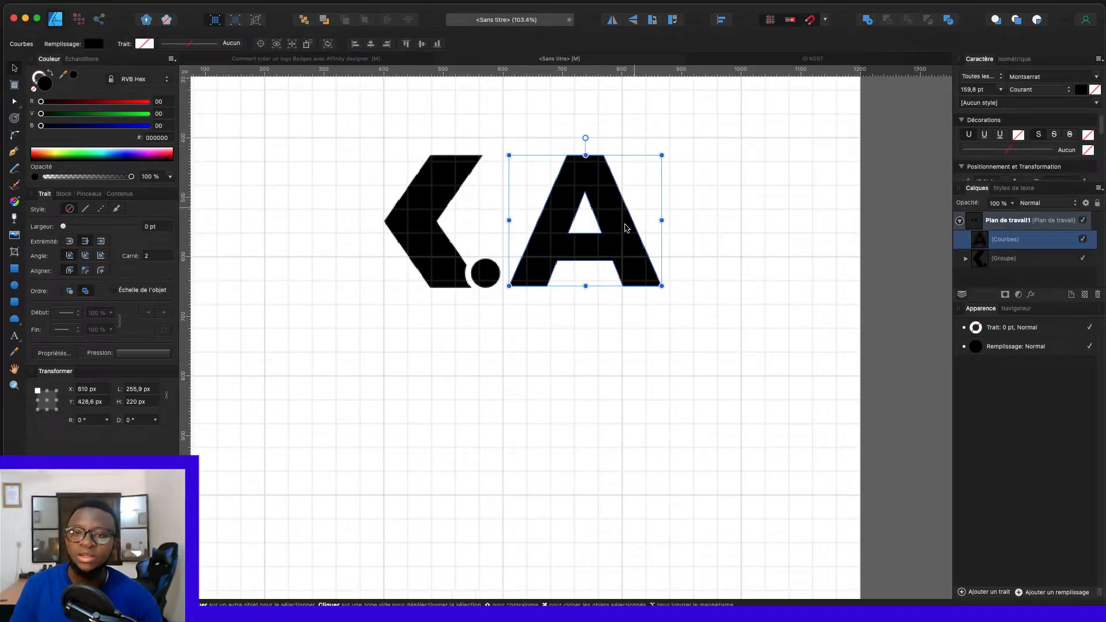
pyautogui.press('super+z')
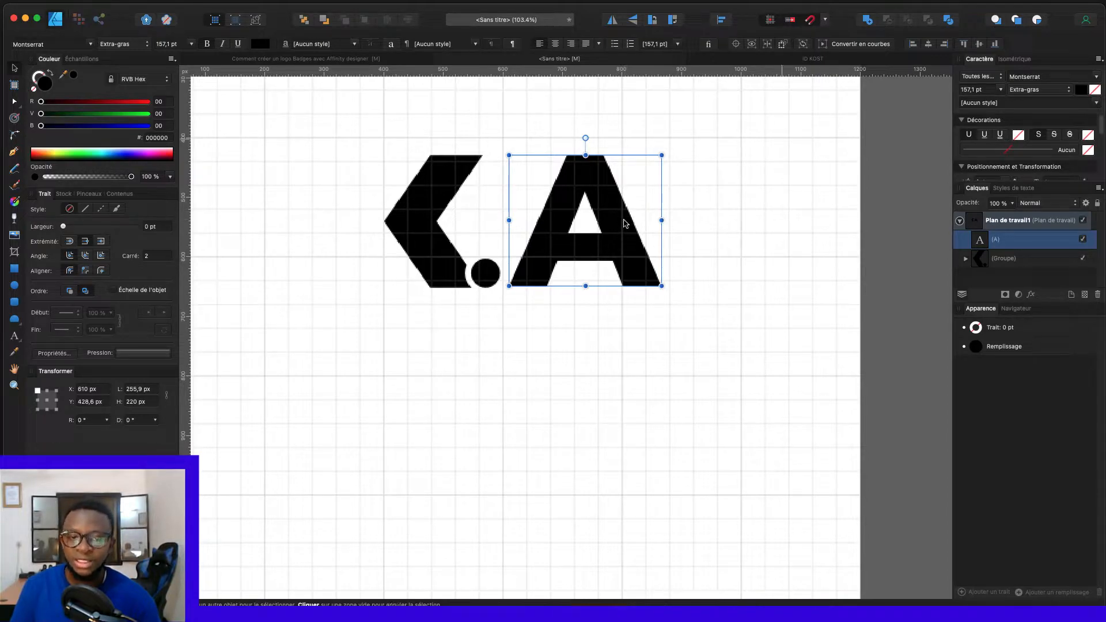
pyautogui.click(857, 44)
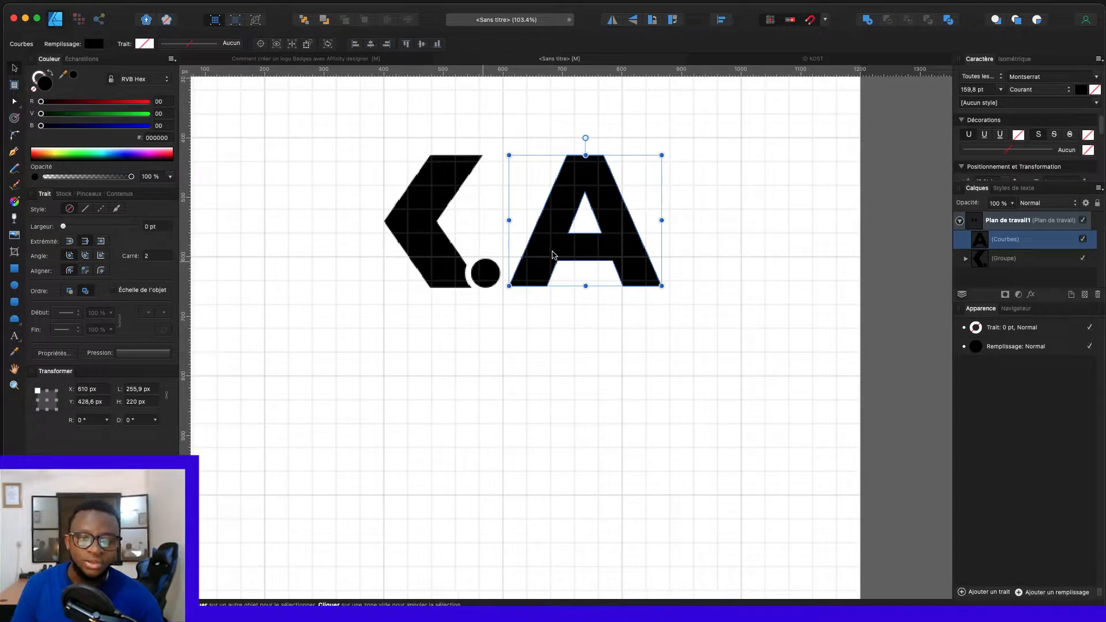
# Step: Ungroup the chevron-and-dot logo completely into separate shapes
pyautogui.click(471, 283)
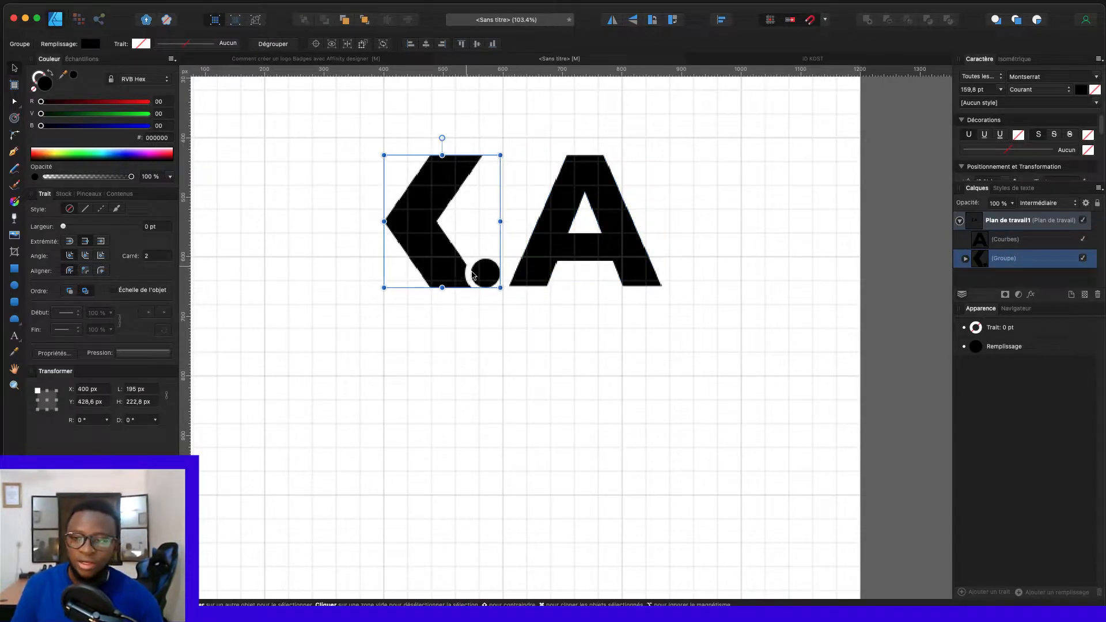
pyautogui.rightClick(457, 270)
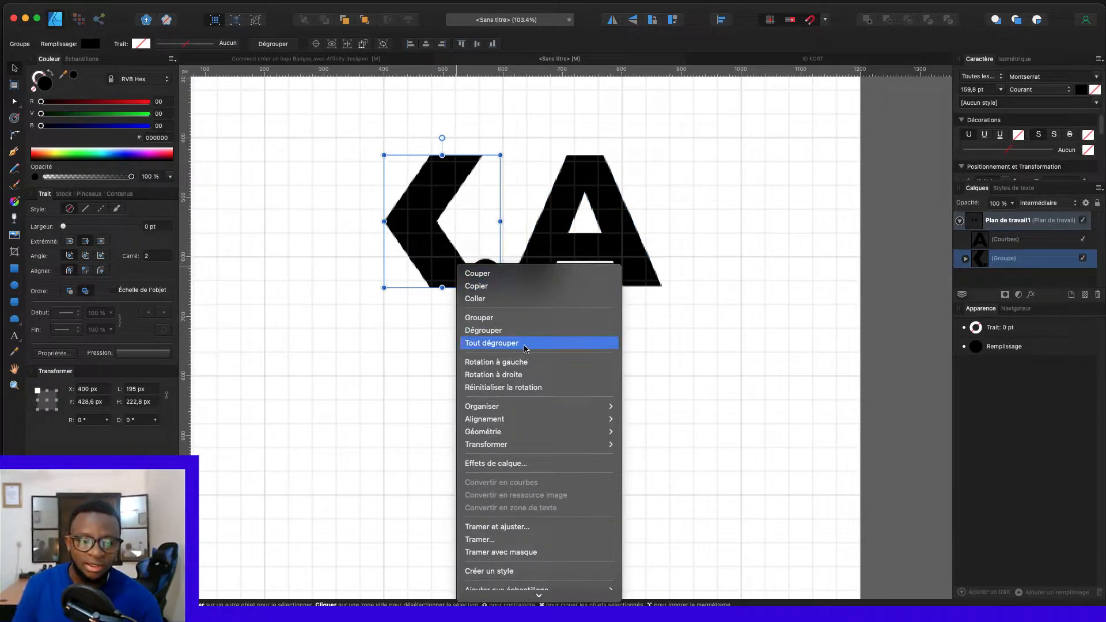
pyautogui.click(526, 344)
pyautogui.click(525, 344)
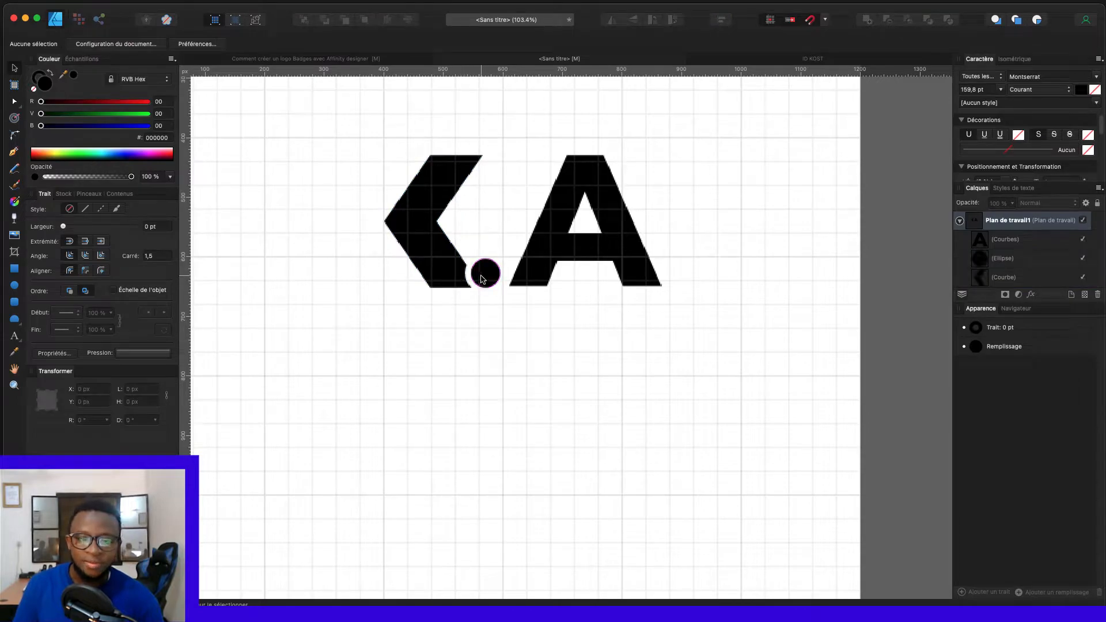
# Step: Move the A left over the dot, aligned with the chevron, at about X 566 px and Y 430 px
pyautogui.click(484, 275)
pyautogui.moveTo(531, 268); pyautogui.dragTo(531, 265)
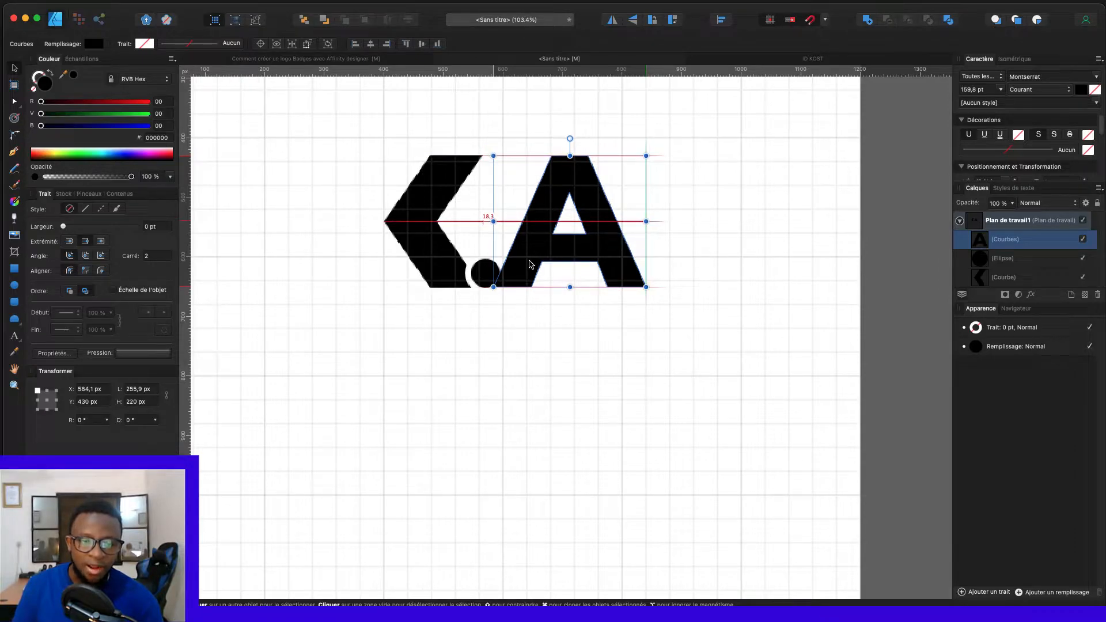
pyautogui.moveTo(530, 265); pyautogui.dragTo(519, 265)
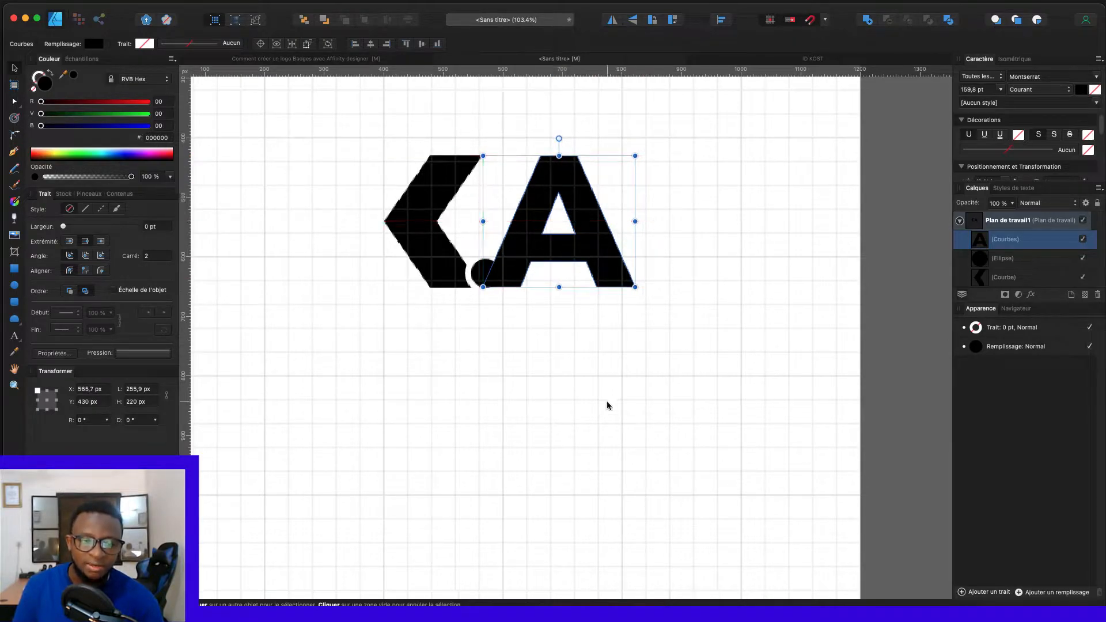
pyautogui.click(606, 402)
# Step: Bring the dot ellipse to the front, above the A
pyautogui.click(485, 279)
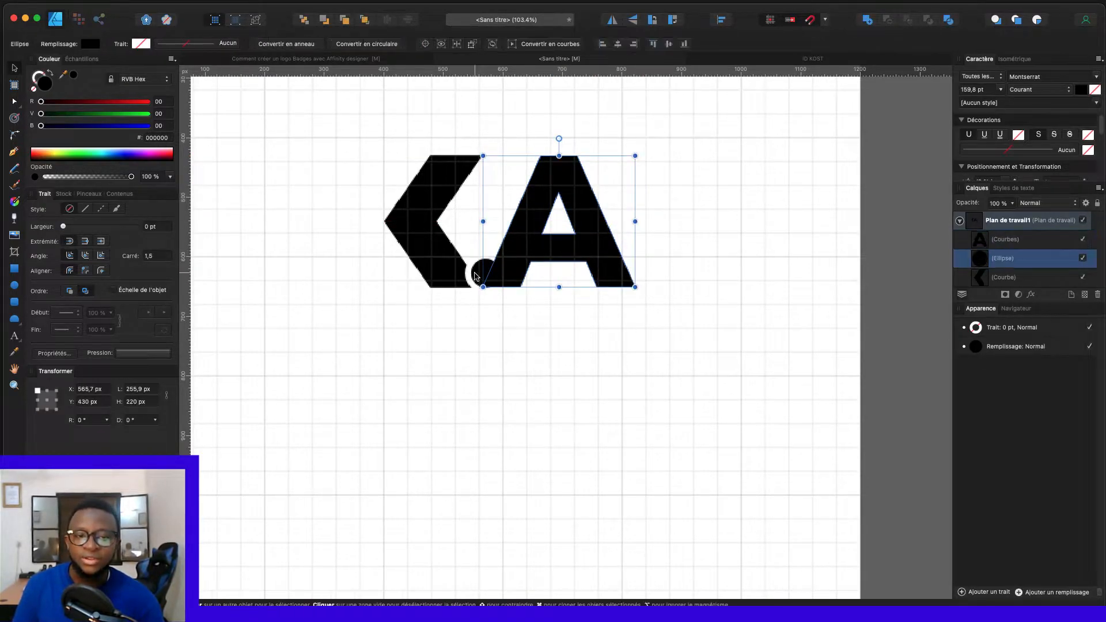
pyautogui.click(488, 277)
pyautogui.rightClick(488, 277)
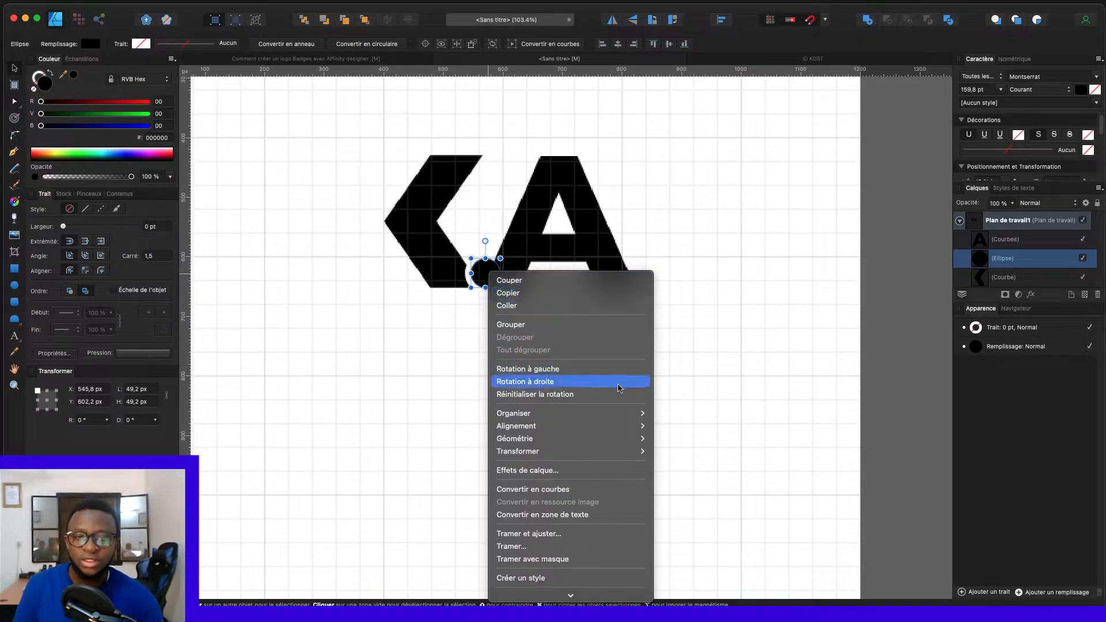
pyautogui.moveTo(613, 413)
pyautogui.click(686, 414)
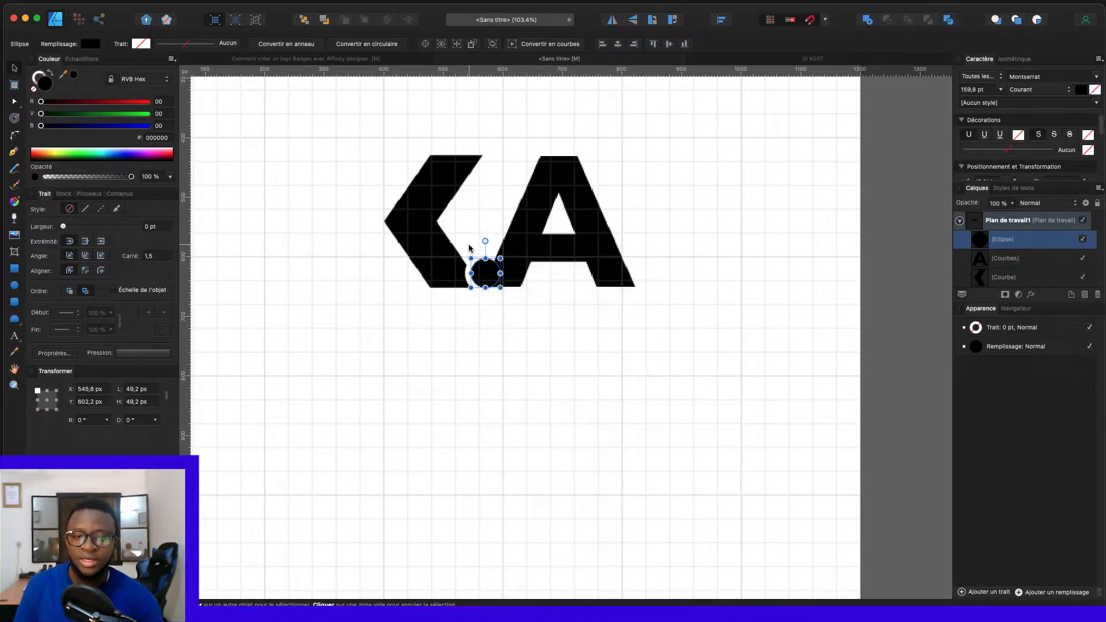
# Step: Duplicate the dot and fill the lower copy with white (FFFFFF)
pyautogui.press('super+j')
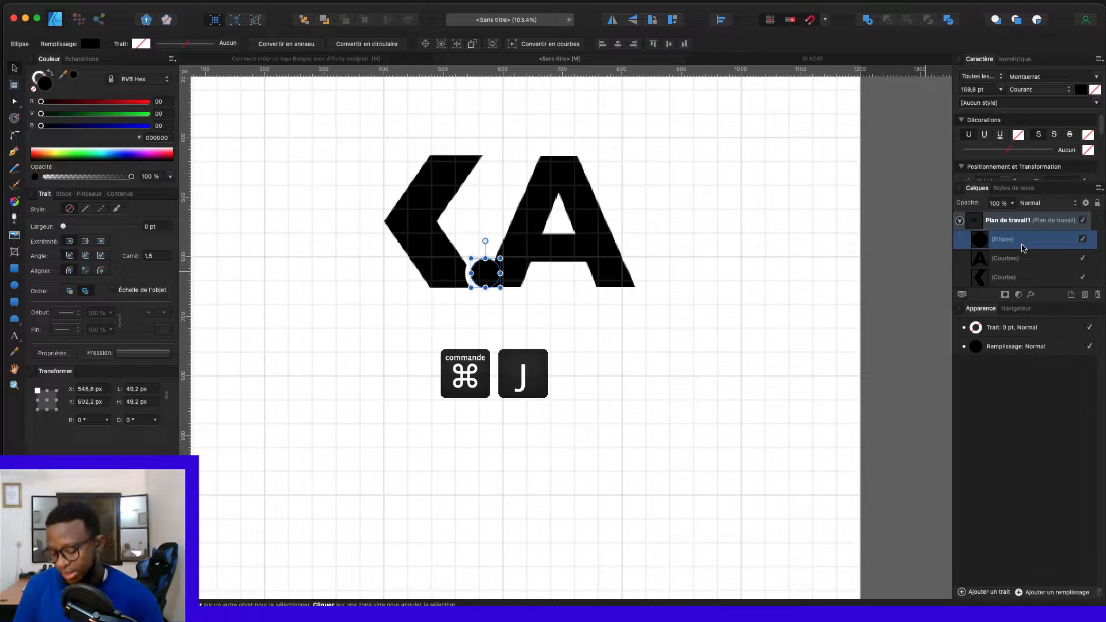
pyautogui.press('super+j')
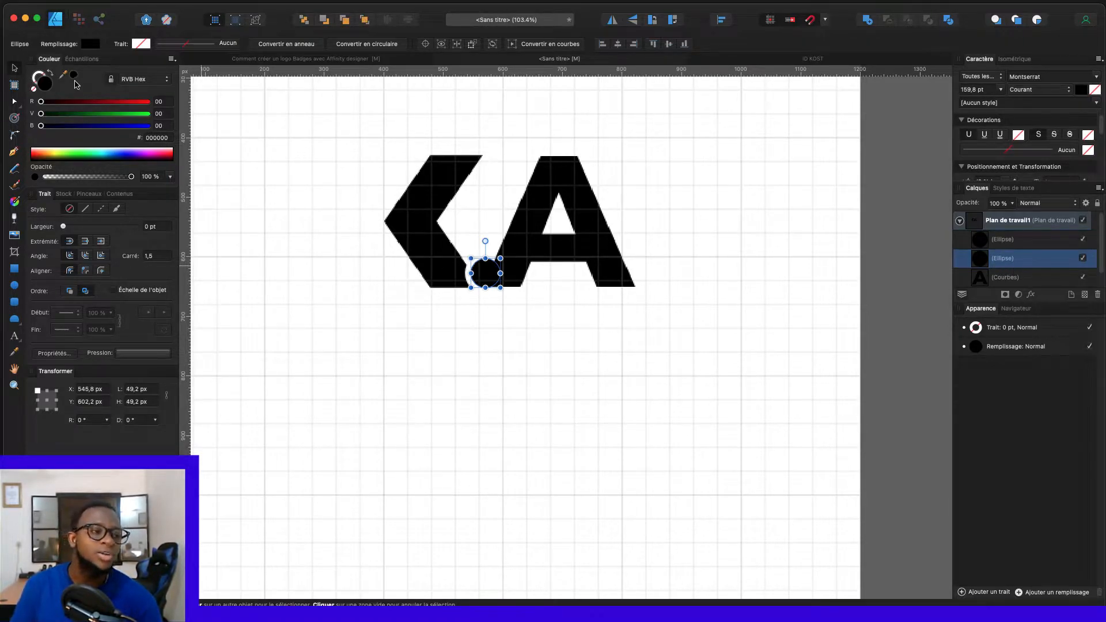
pyautogui.moveTo(41, 102); pyautogui.dragTo(148, 102)
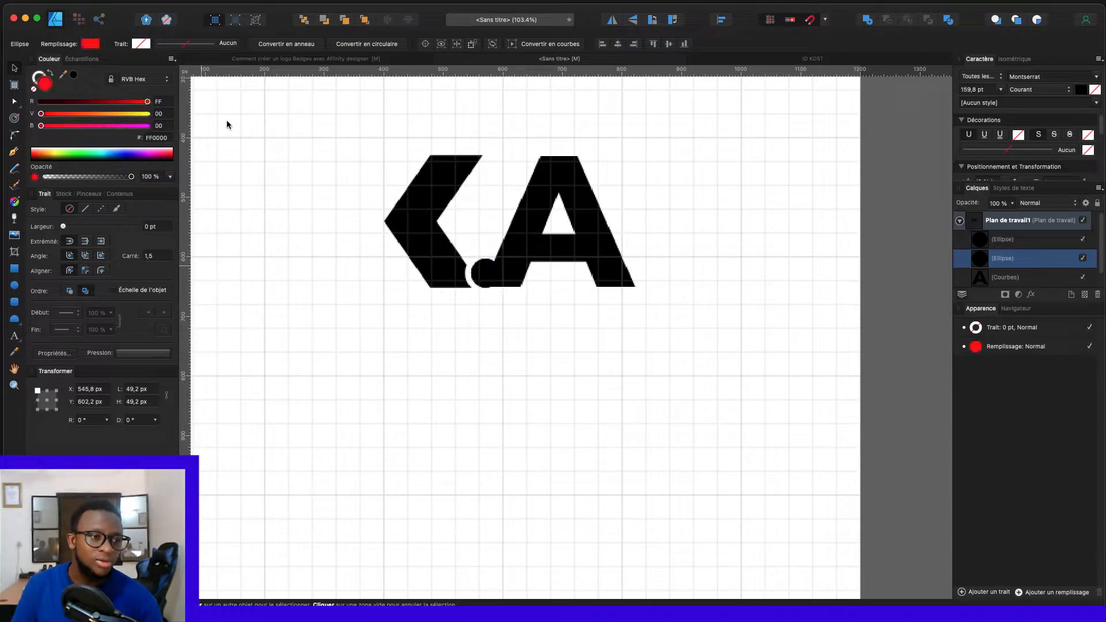
pyautogui.moveTo(41, 114); pyautogui.dragTo(149, 114)
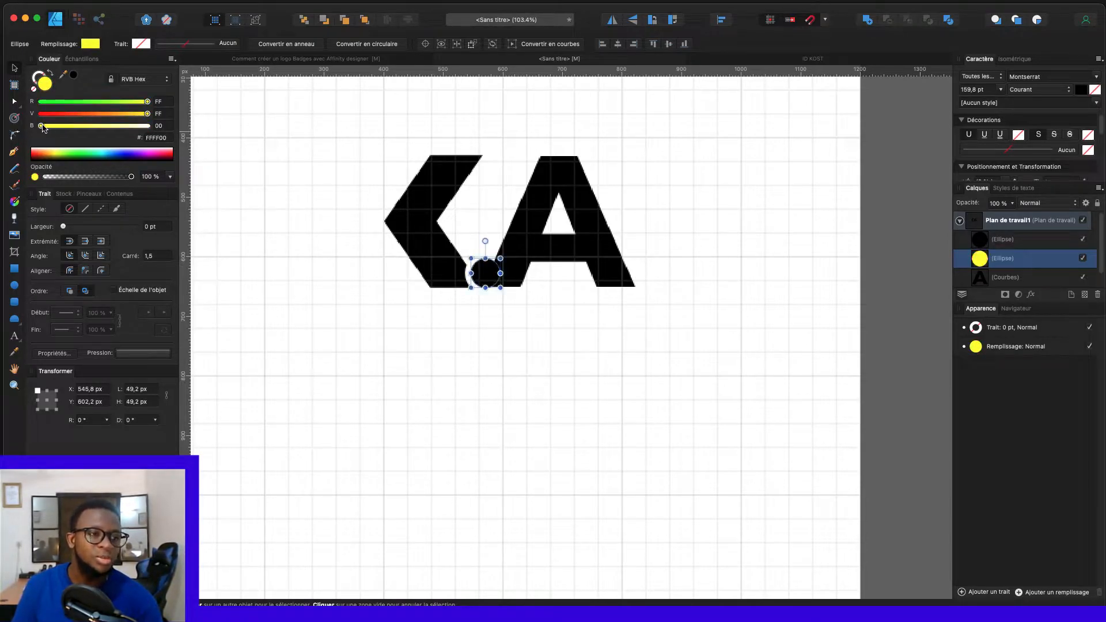
pyautogui.moveTo(41, 125); pyautogui.dragTo(148, 126)
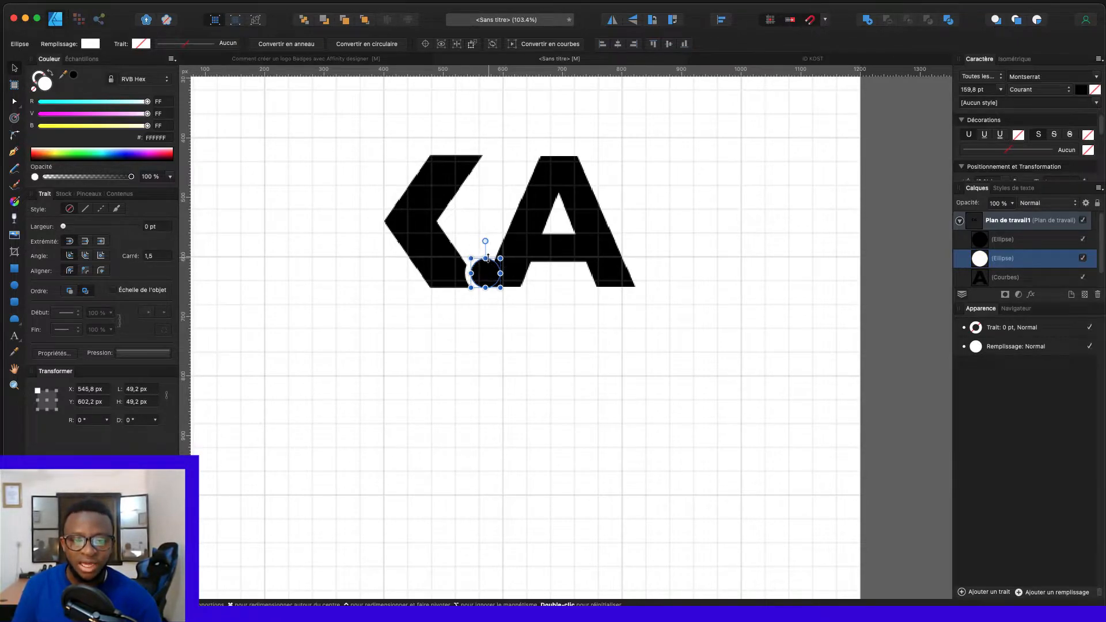
# Step: Enlarge the white circle from its center to about 73.6 px to form a white ring around the black dot
pyautogui.moveTo(486, 258); pyautogui.dragTo(488, 252)
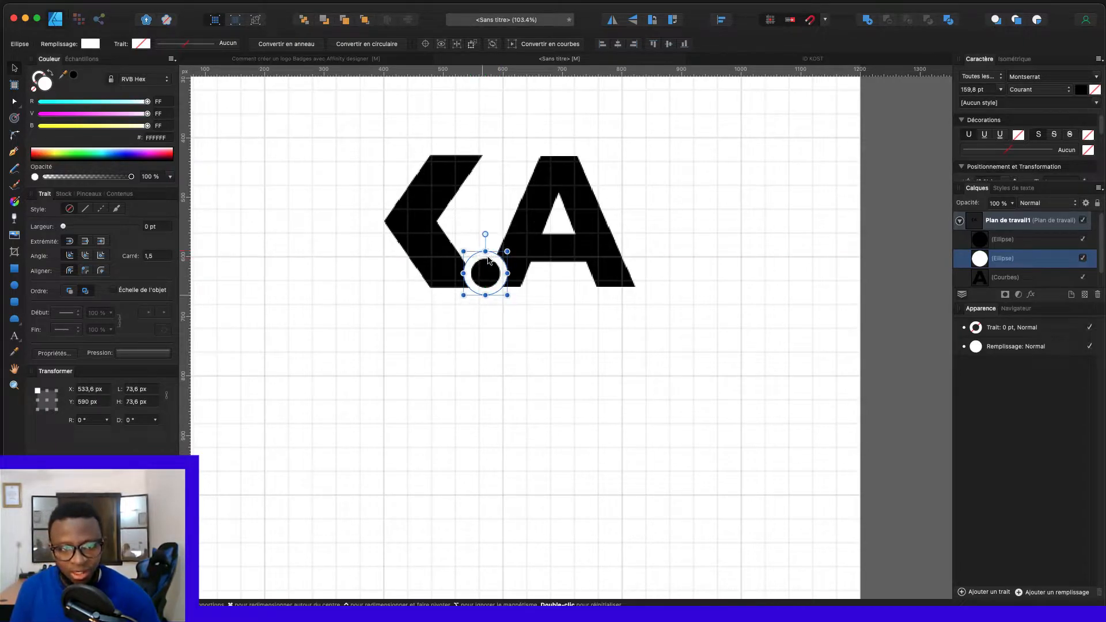
pyautogui.scroll(3, 484, 310)
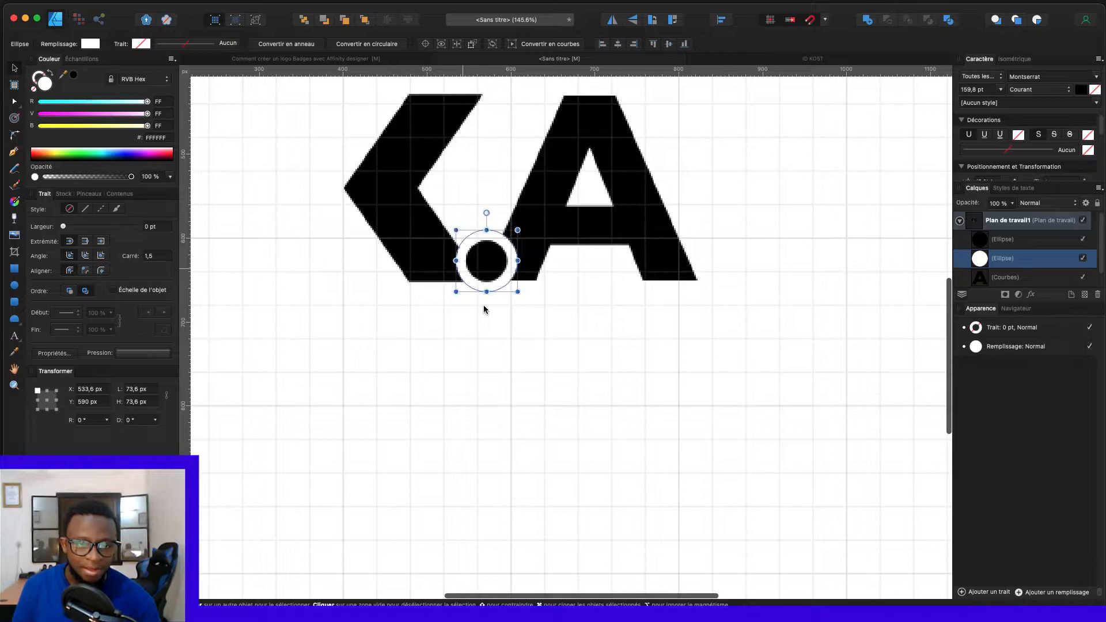
pyautogui.moveTo(463, 270); pyautogui.dragTo(463, 271)
pyautogui.keyDown('shift'); pyautogui.click(478, 267); pyautogui.keyUp('shift')
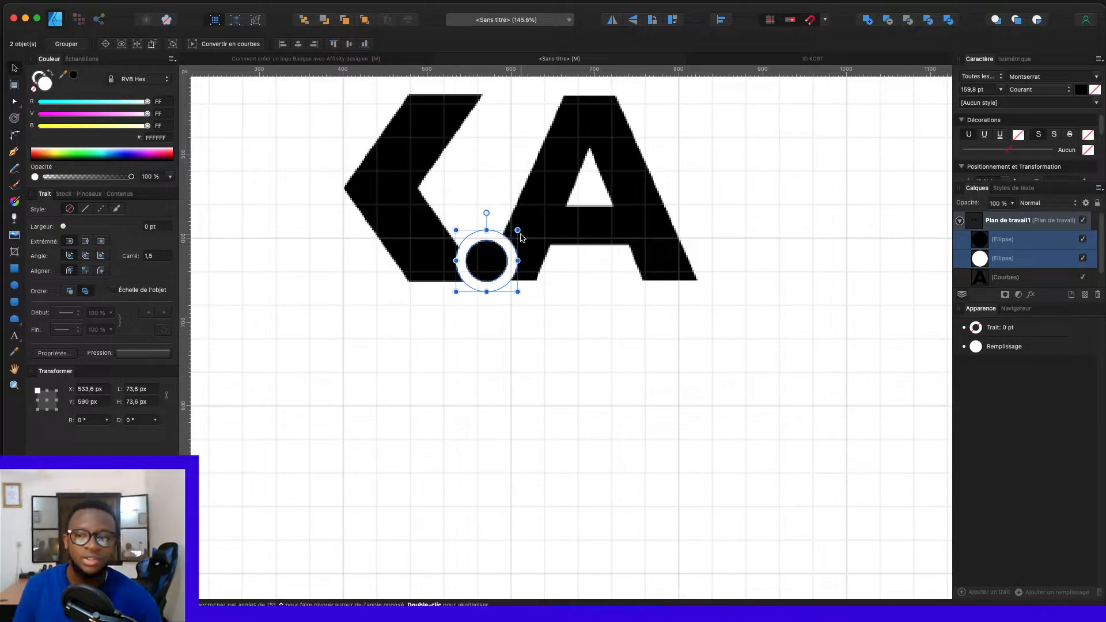
pyautogui.click(585, 296)
pyautogui.click(512, 260)
pyautogui.scroll(-6, 570, 292)
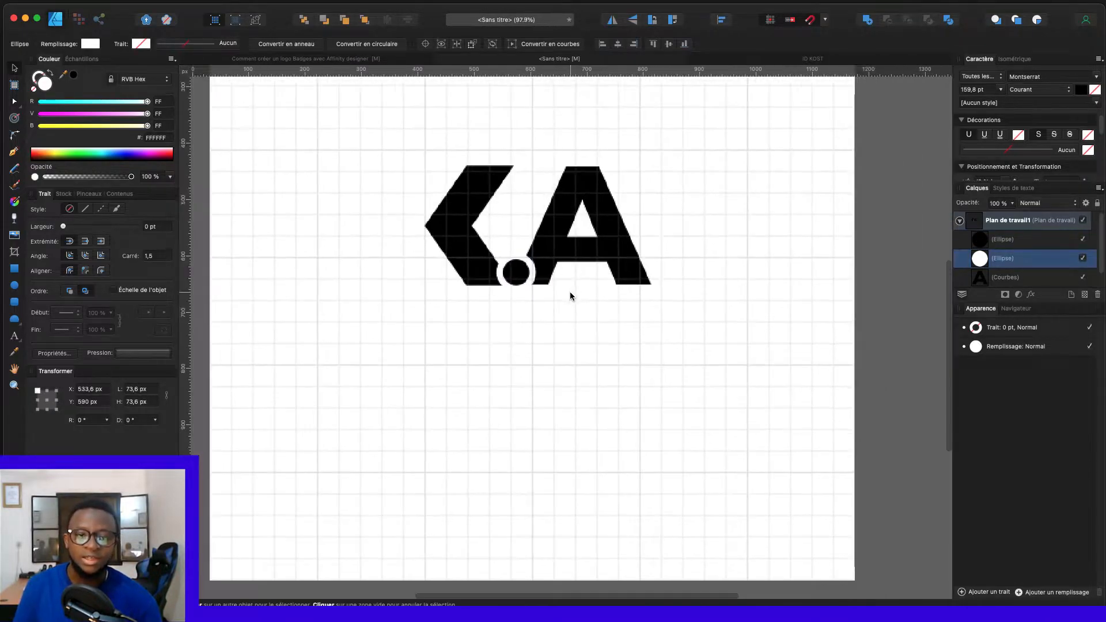
# Step: Subtract the white circle from the A to cut a rounded gap around the black dot
pyautogui.scroll(4, 599, 295)
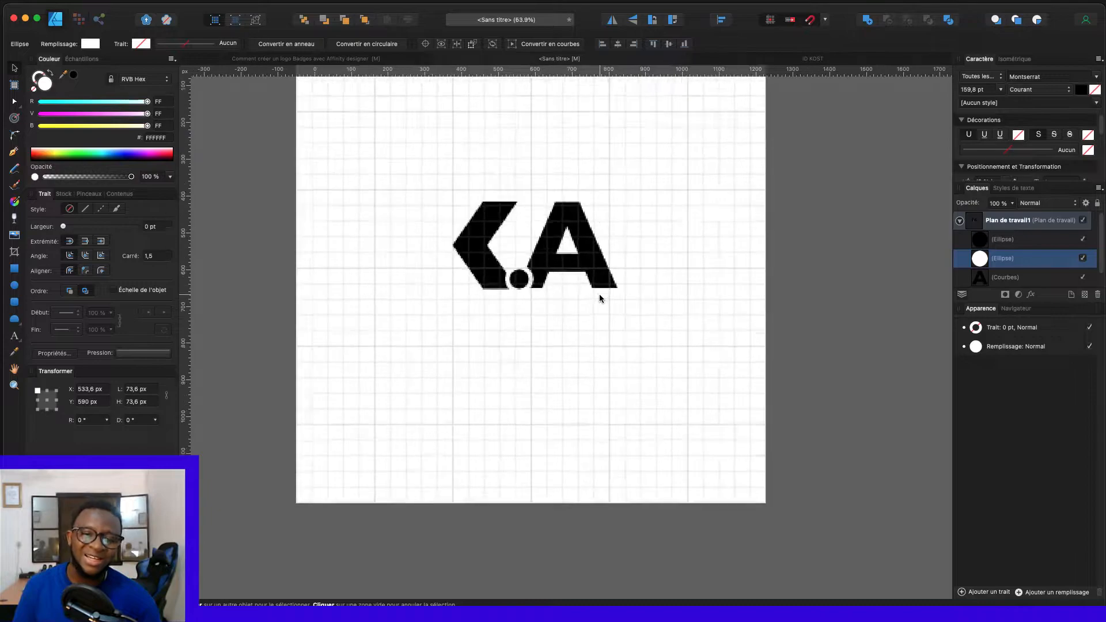
pyautogui.scroll(2, 561, 283)
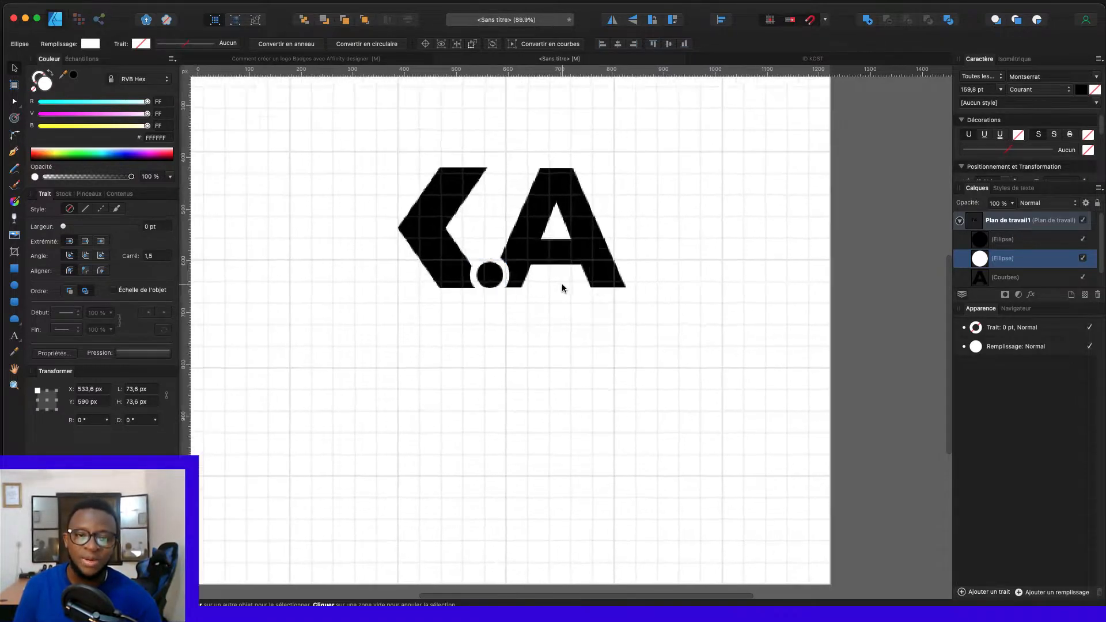
pyautogui.scroll(2, 506, 274)
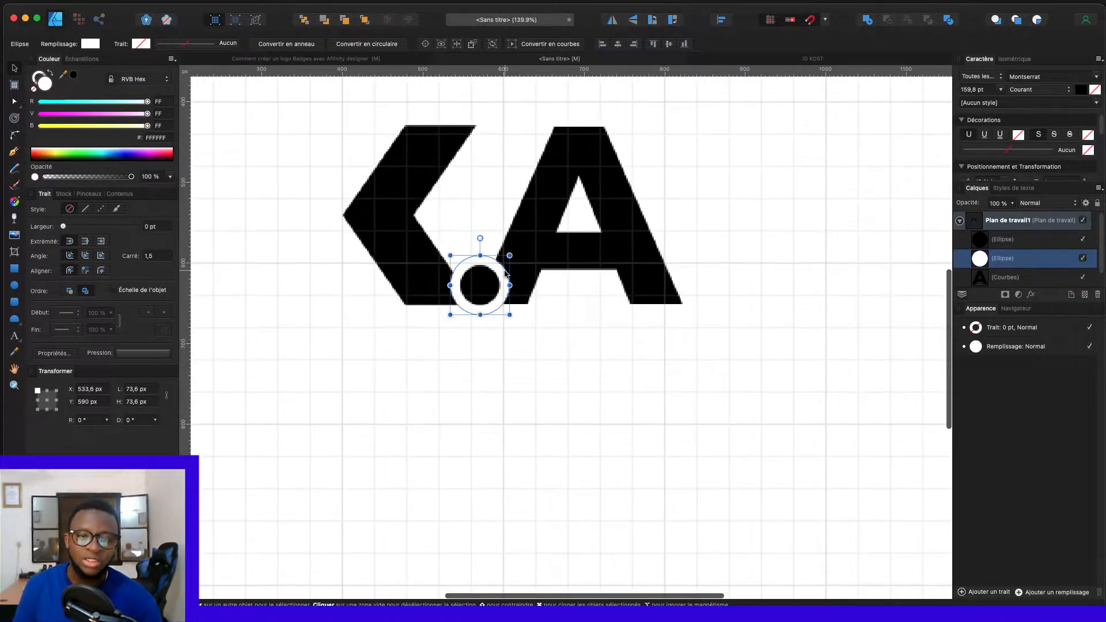
pyautogui.press('Escape')
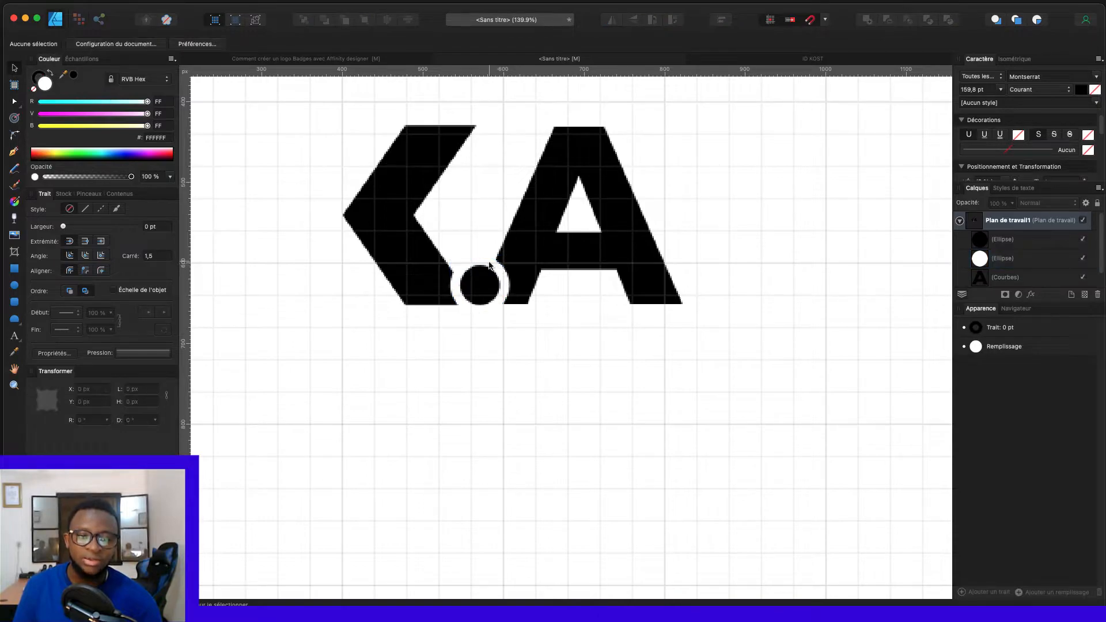
pyautogui.click(490, 266)
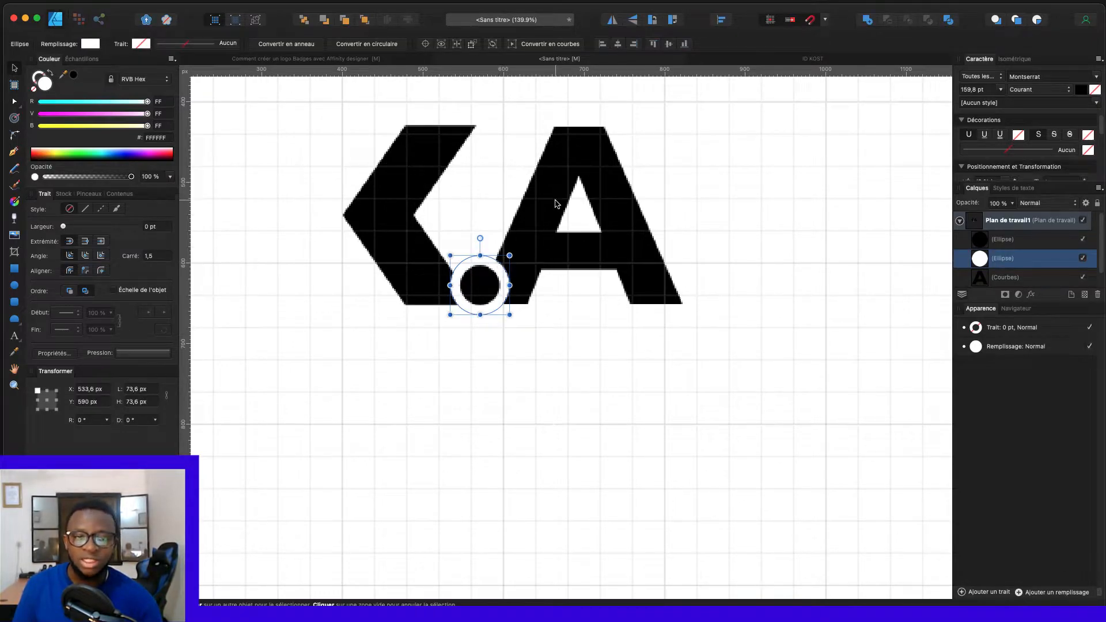
pyautogui.keyDown('shift'); pyautogui.click(564, 177); pyautogui.keyUp('shift')
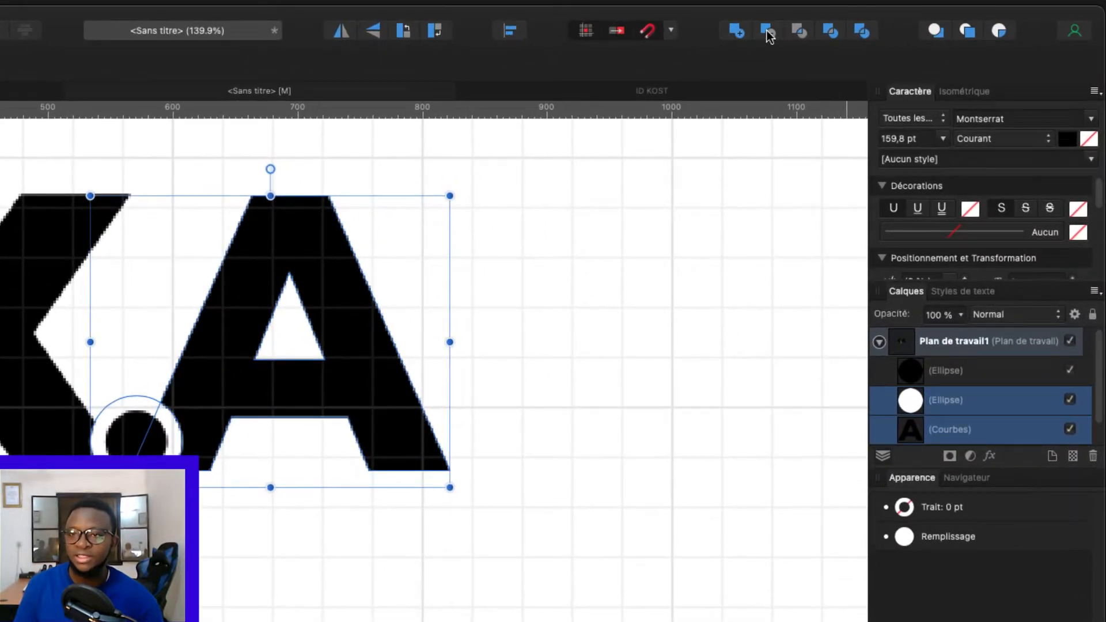
pyautogui.click(766, 30)
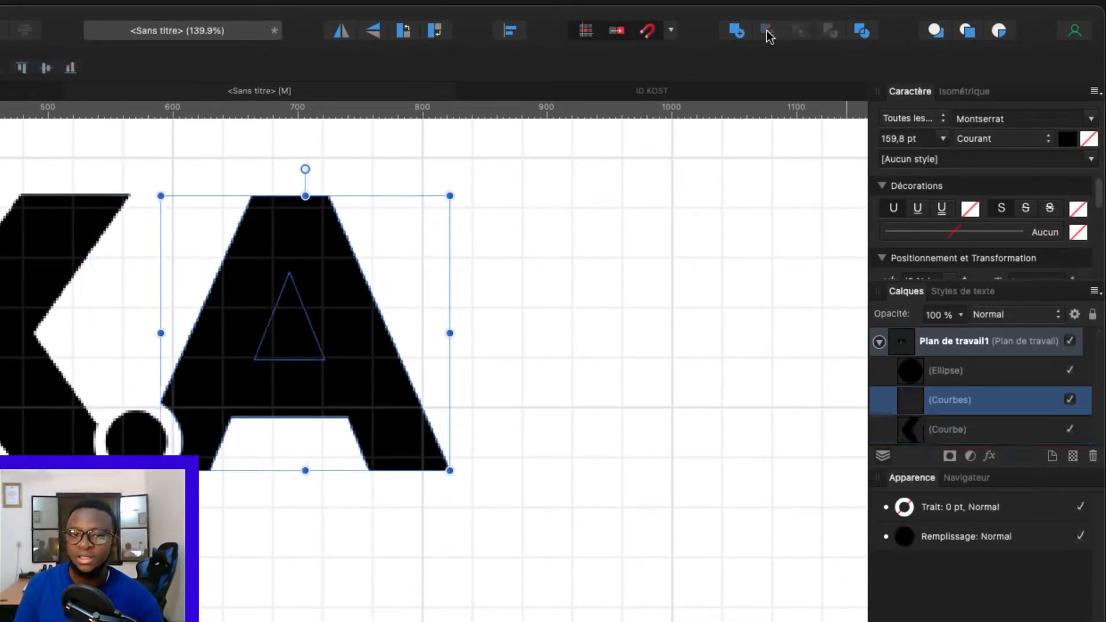
pyautogui.click(345, 496)
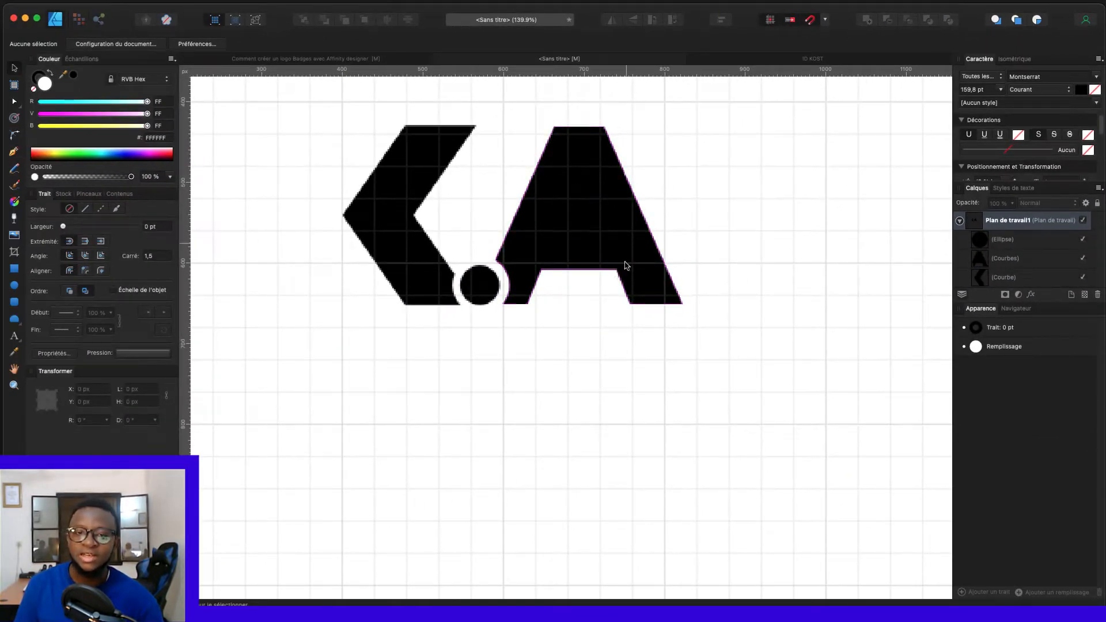
# Step: Divide the A into separate curves for its outer body and its inner triangle
pyautogui.click(596, 247)
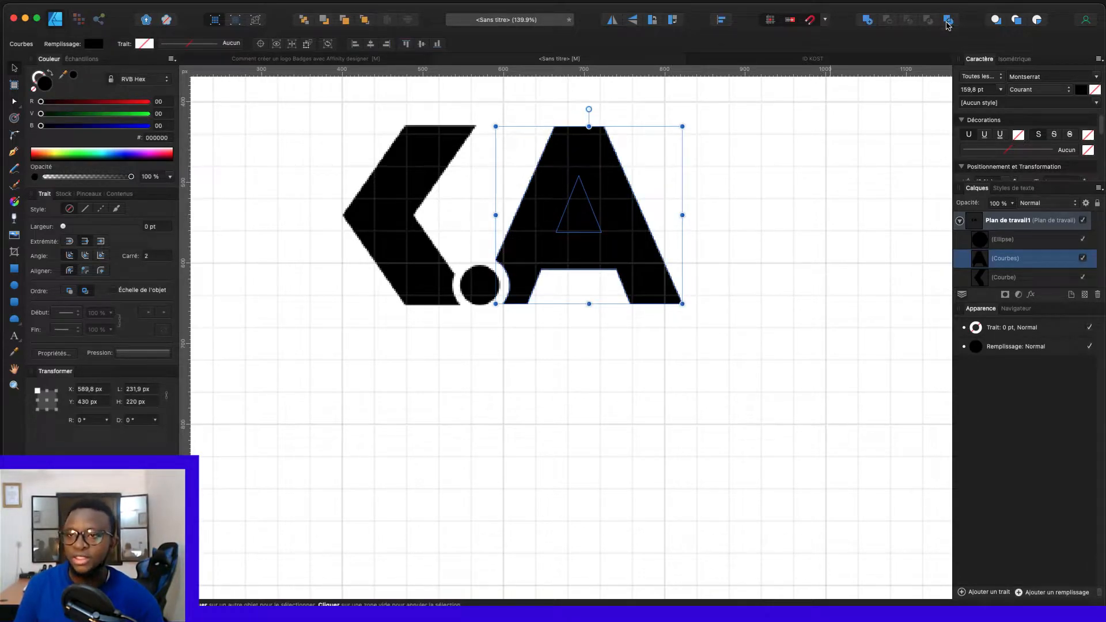
pyautogui.click(948, 23)
pyautogui.click(760, 242)
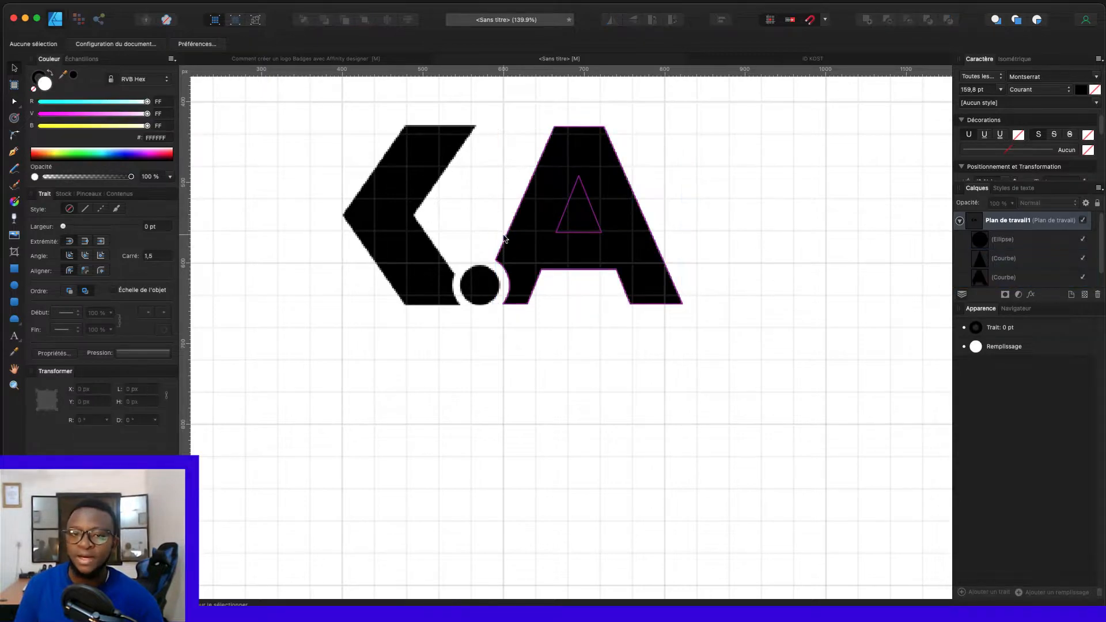
pyautogui.click(563, 217)
pyautogui.press('Delete')
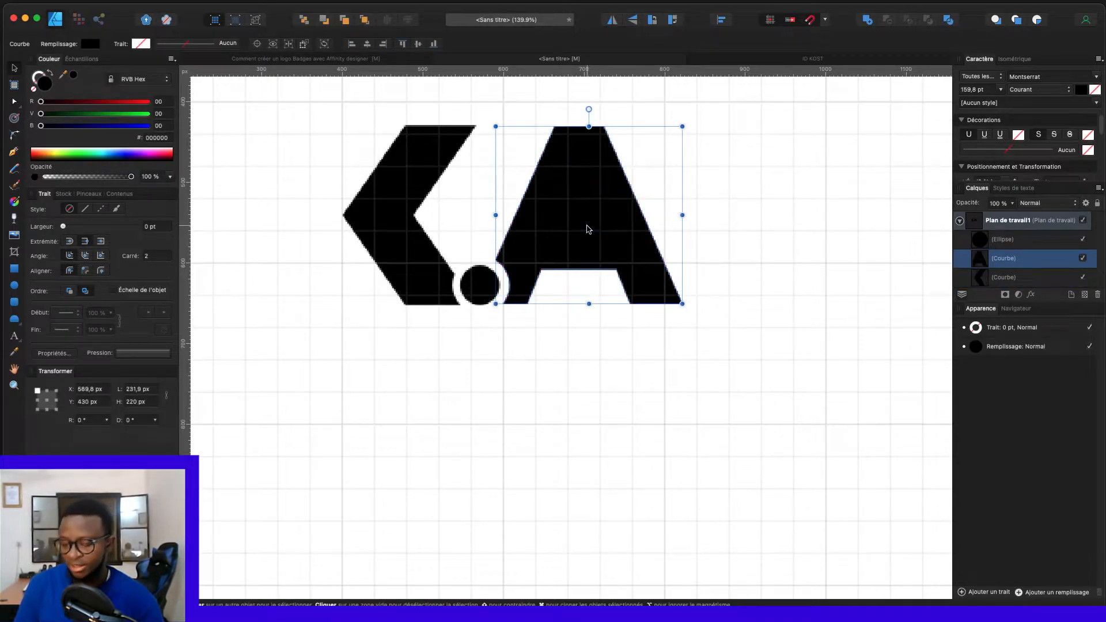
pyautogui.press('super+z')
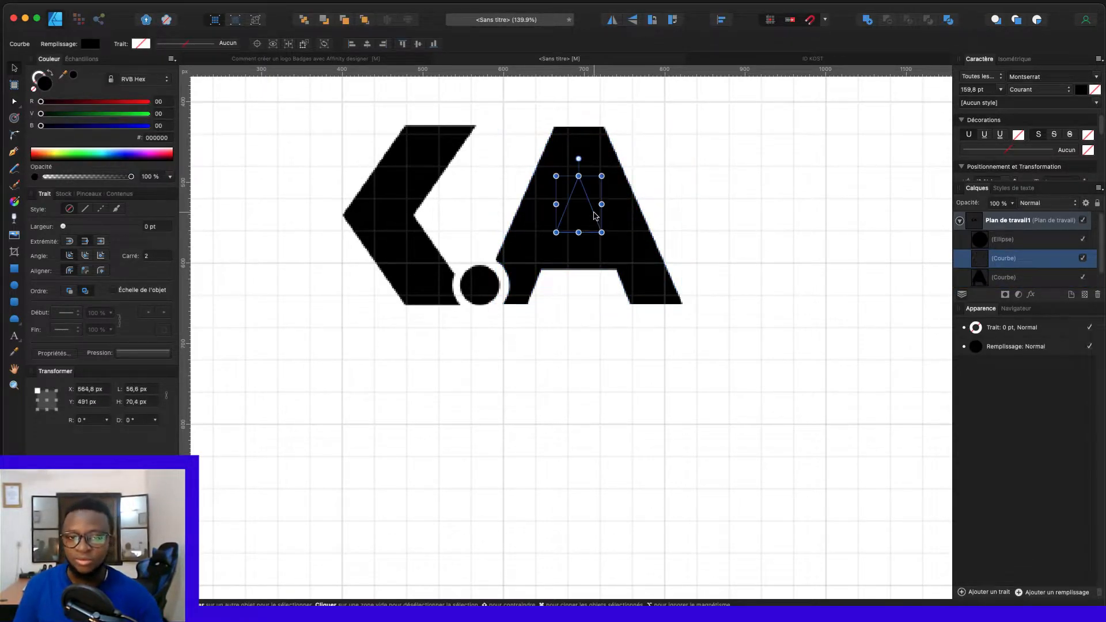
# Step: Subtract the inner triangle from the body of the A to cut out its counter
pyautogui.keyDown('shift'); pyautogui.click(640, 230); pyautogui.keyUp('shift')
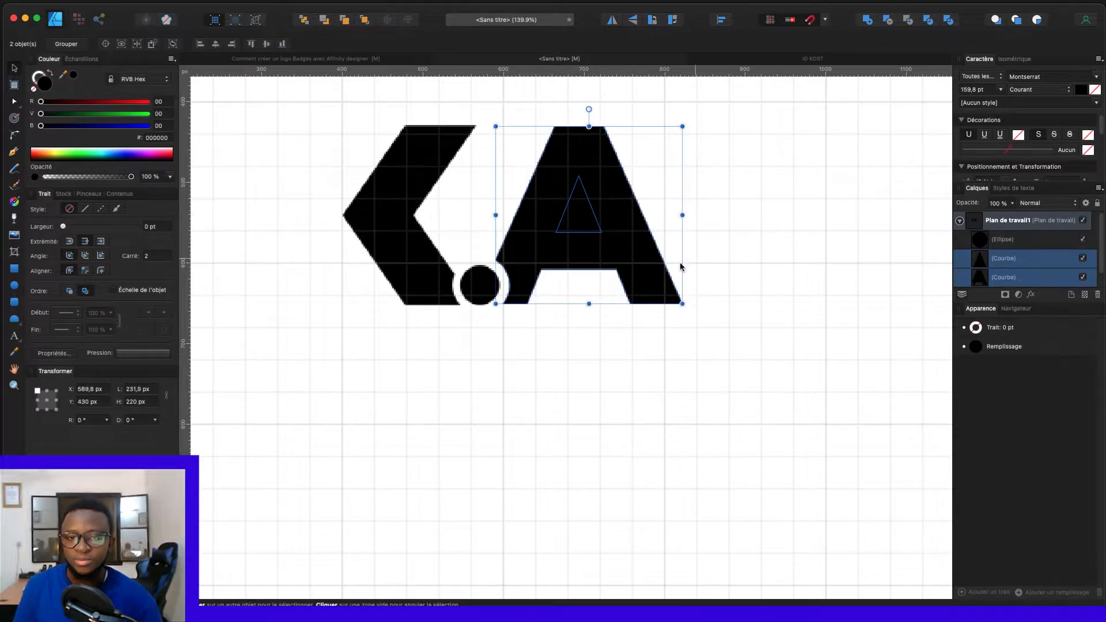
pyautogui.click(888, 20)
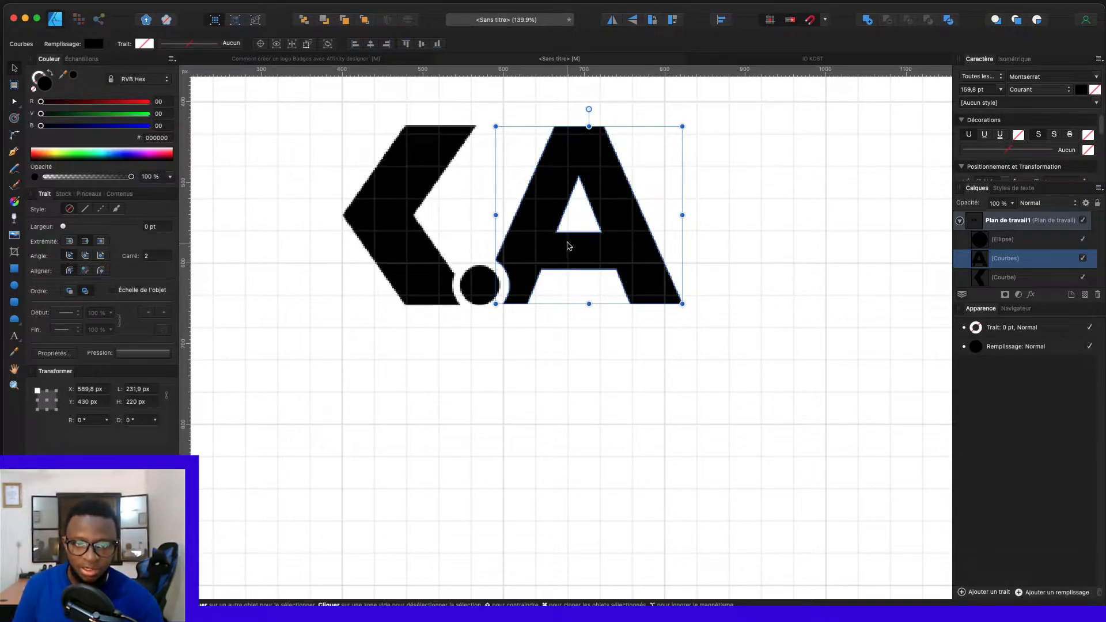
# Step: Draw a closed Pen shape over the A's crossbar, following the inner edges of both legs from the counter down to the baseline
pyautogui.press('a')
pyautogui.scroll(5, 572, 248)
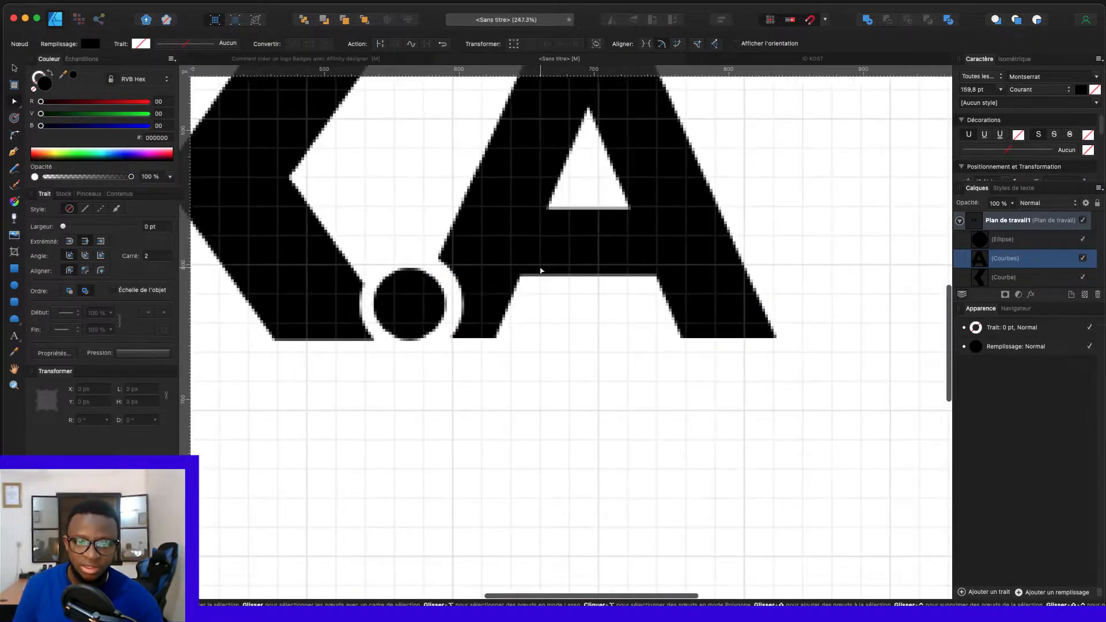
pyautogui.scroll(-2, 539, 278)
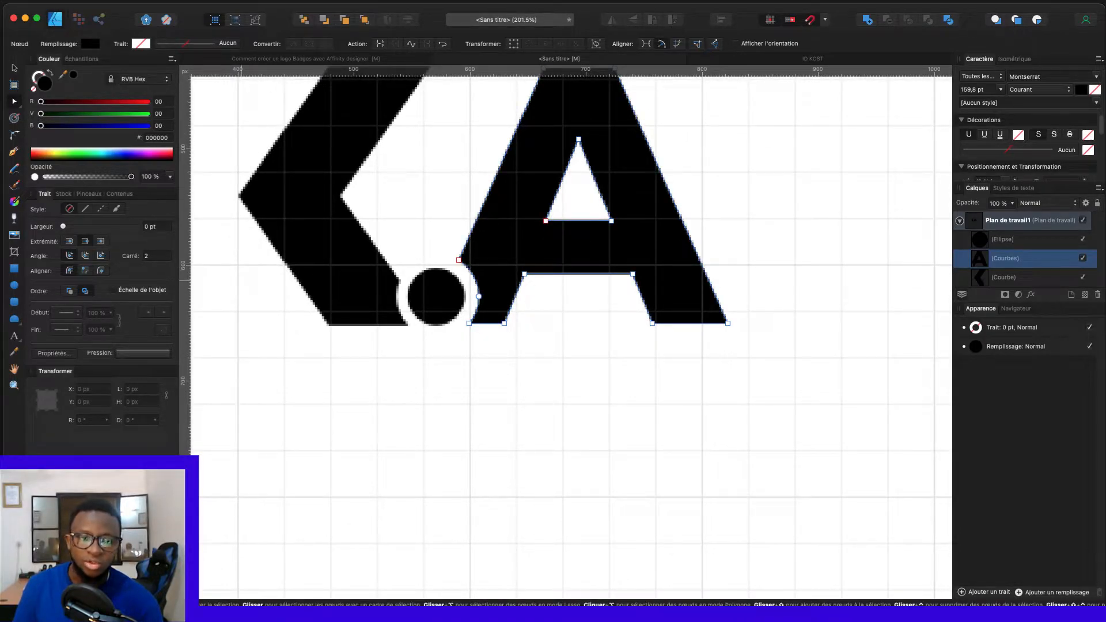
pyautogui.click(15, 152)
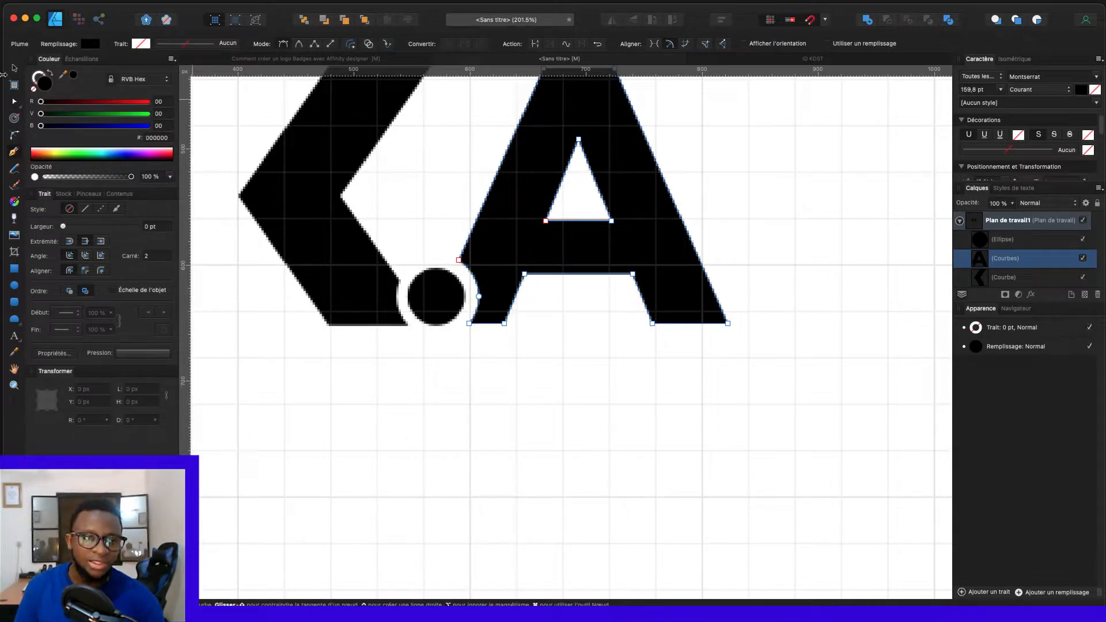
pyautogui.click(15, 70)
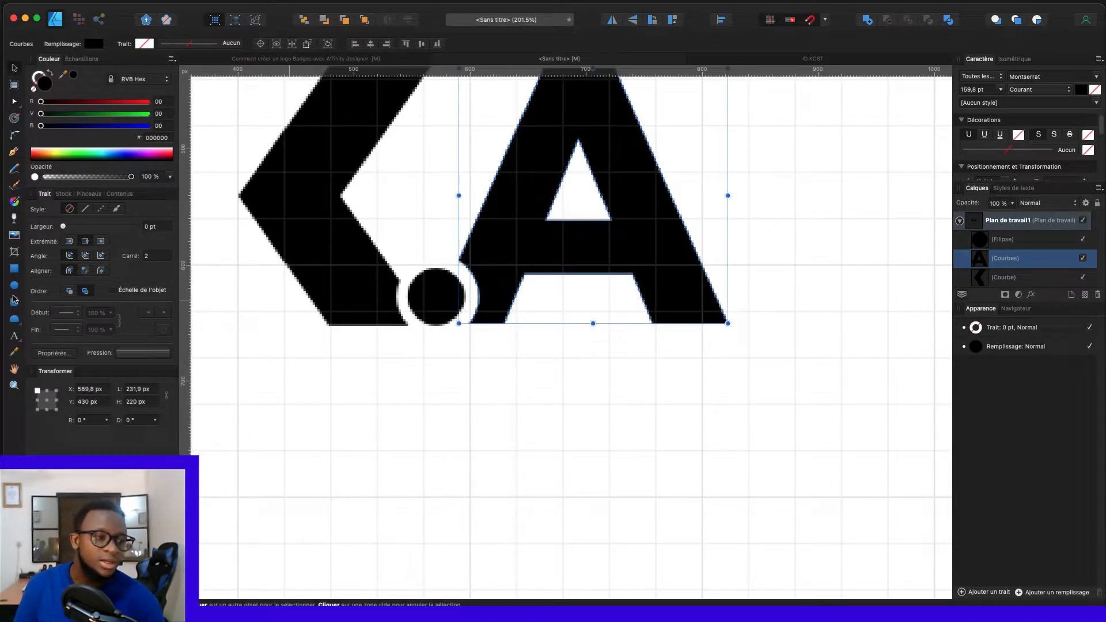
pyautogui.click(17, 152)
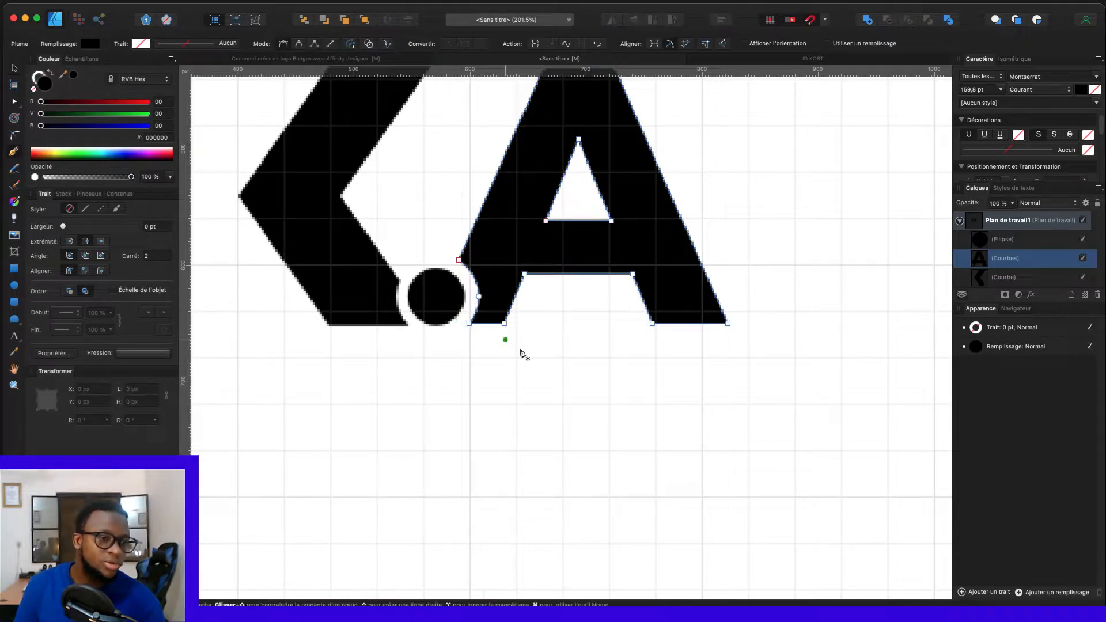
pyautogui.click(514, 301)
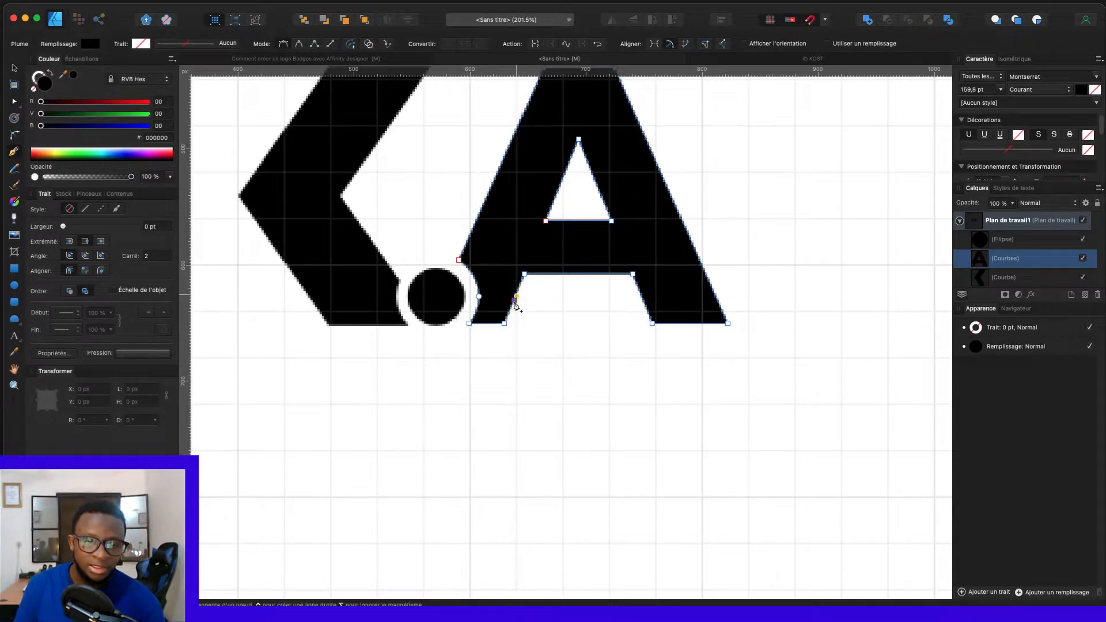
pyautogui.click(560, 184)
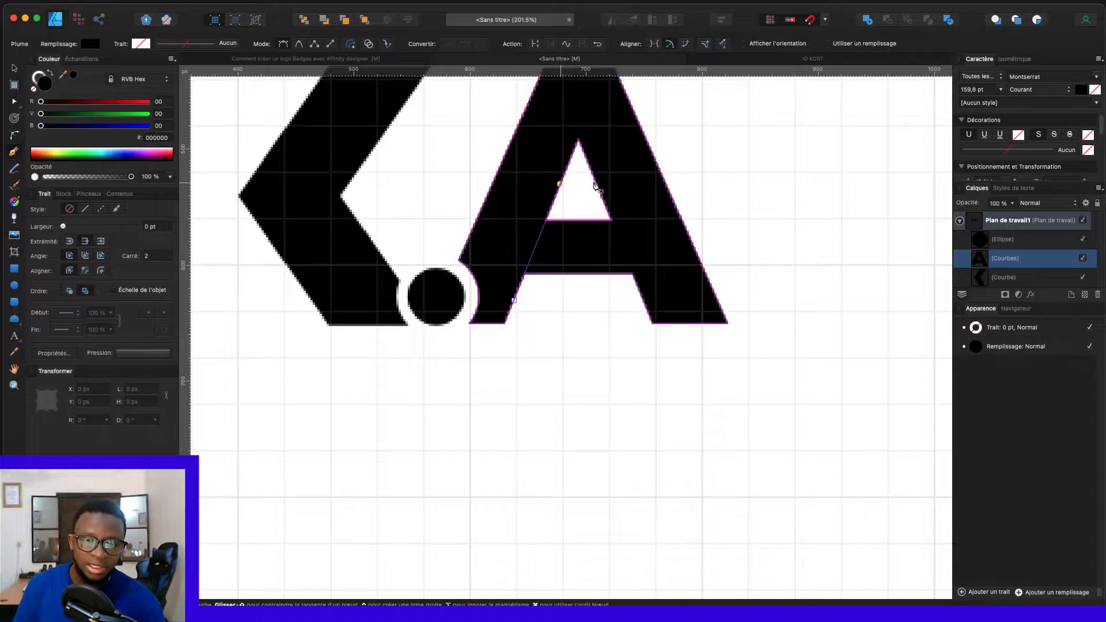
pyautogui.click(597, 184)
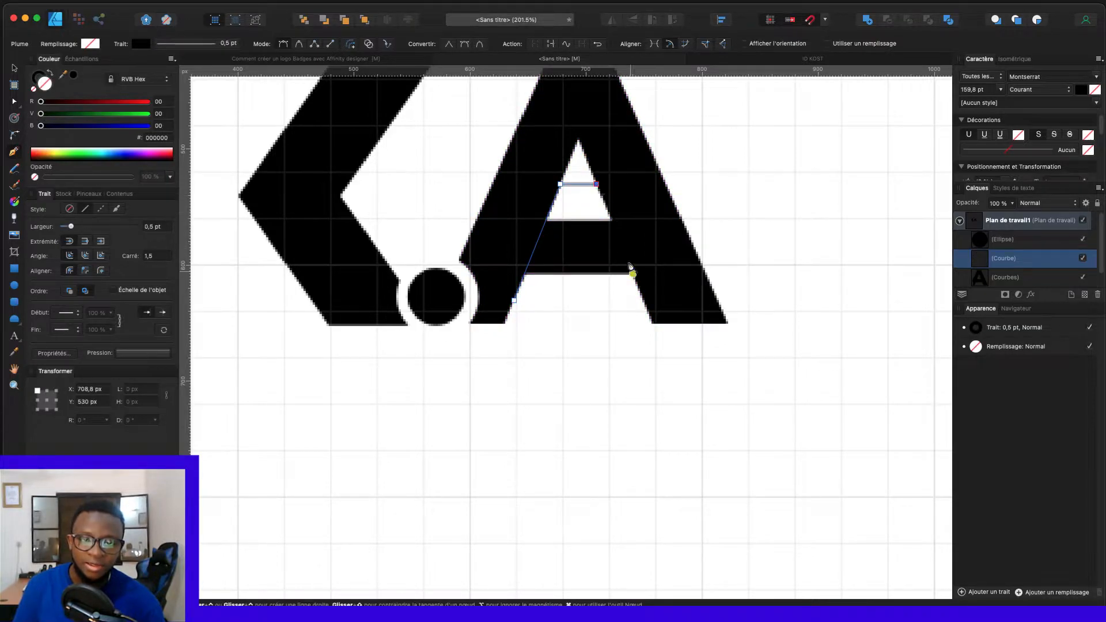
pyautogui.click(653, 323)
pyautogui.click(528, 323)
pyautogui.click(514, 302)
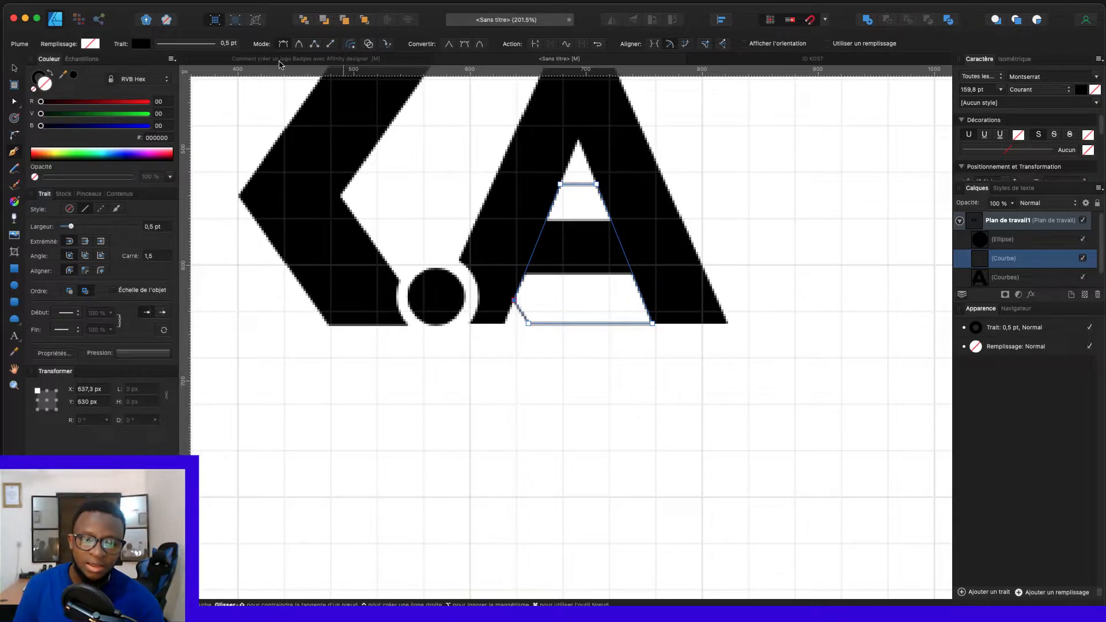
# Step: Give the crossbar-covering shape a white fill (FFFFFF) and no stroke
pyautogui.click(52, 74)
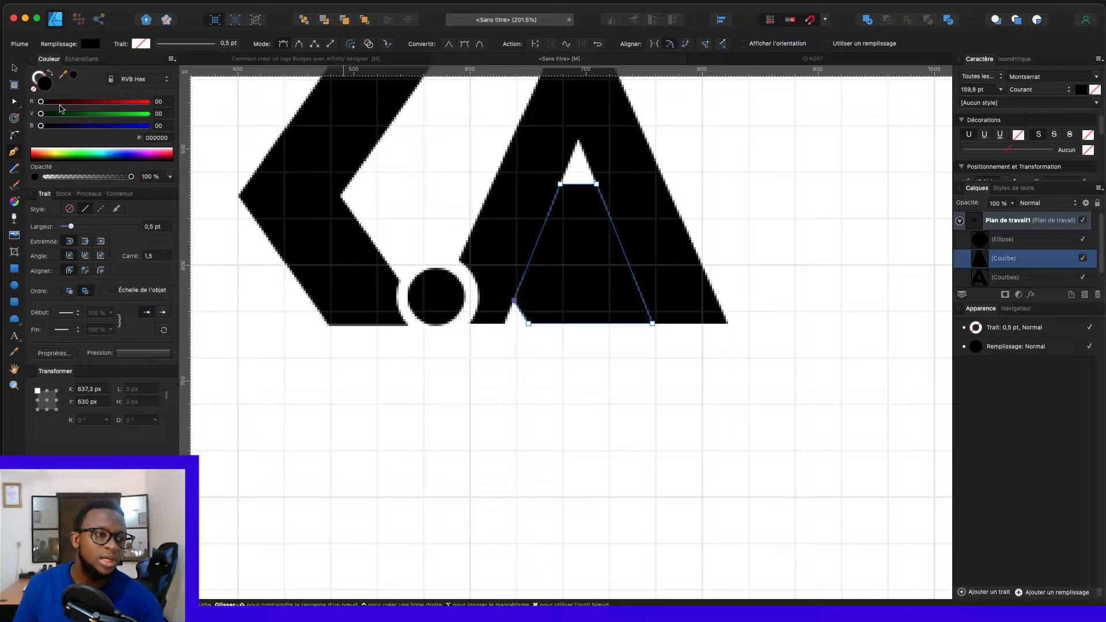
pyautogui.moveTo(41, 101); pyautogui.dragTo(147, 102)
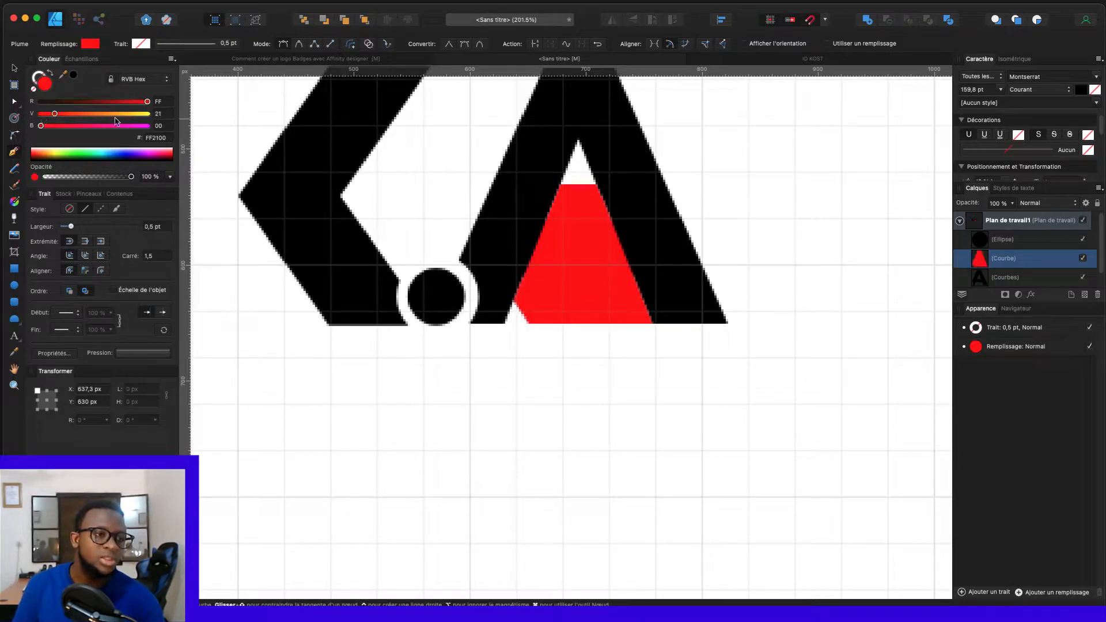
pyautogui.moveTo(41, 113); pyautogui.dragTo(254, 128)
pyautogui.moveTo(41, 125); pyautogui.dragTo(196, 139)
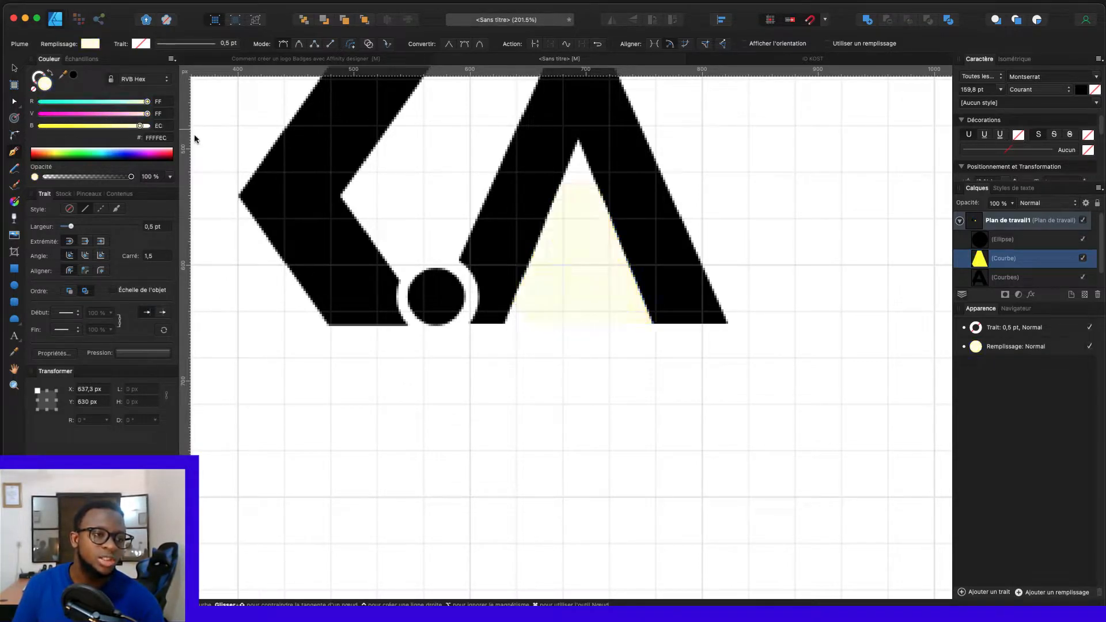
pyautogui.click(14, 69)
pyautogui.click(797, 284)
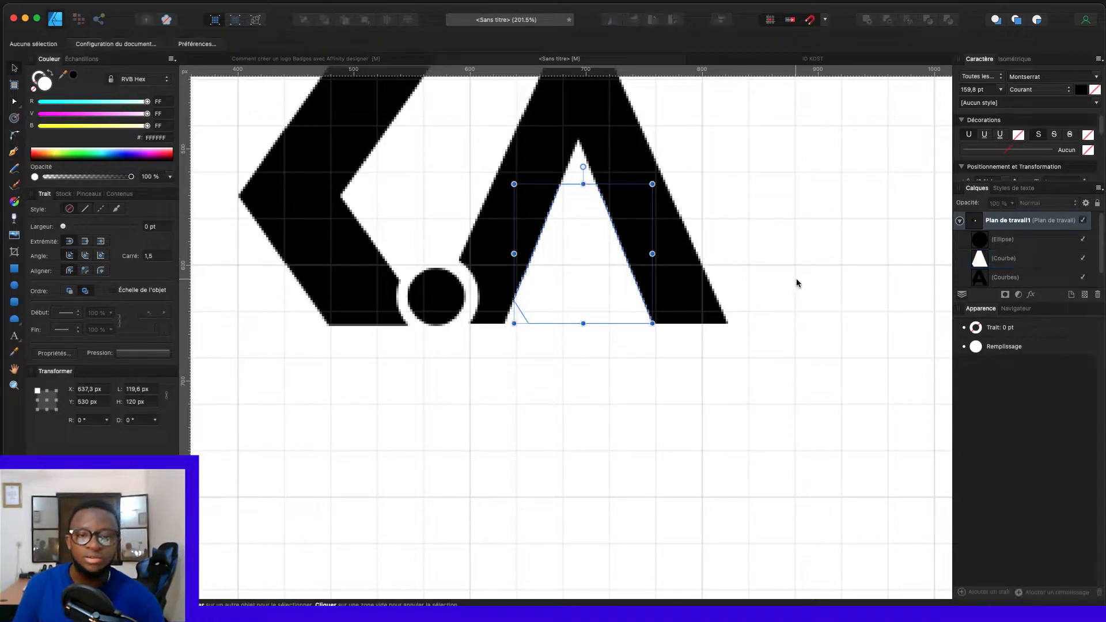
# Step: Subtract the white shape from the A to remove its crossbar
pyautogui.click(586, 274)
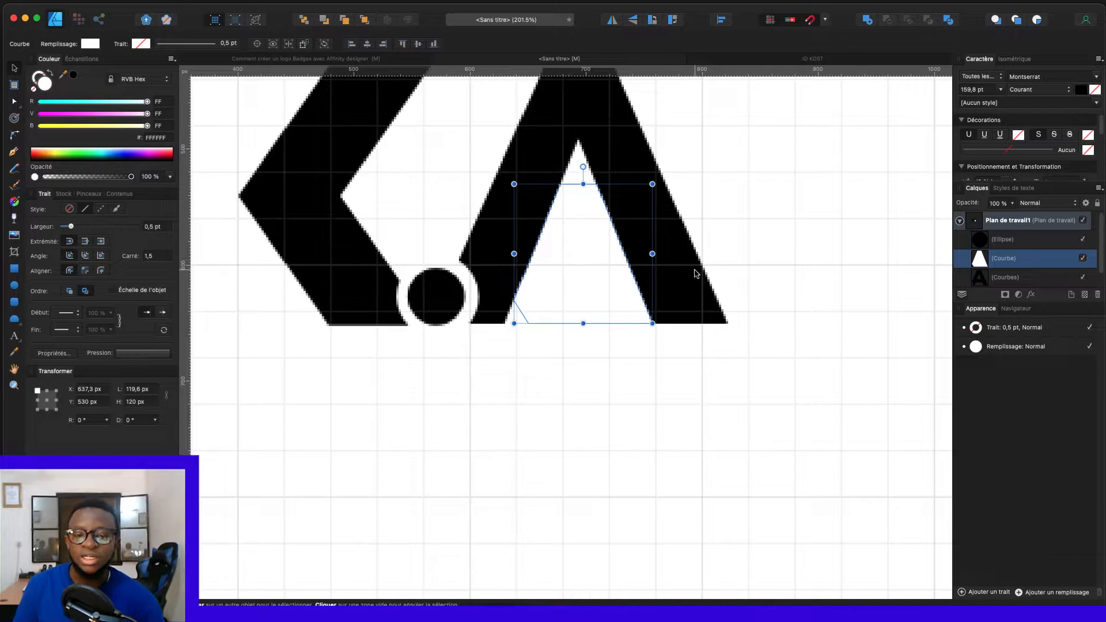
pyautogui.keyDown('shift'); pyautogui.click(682, 227); pyautogui.keyUp('shift')
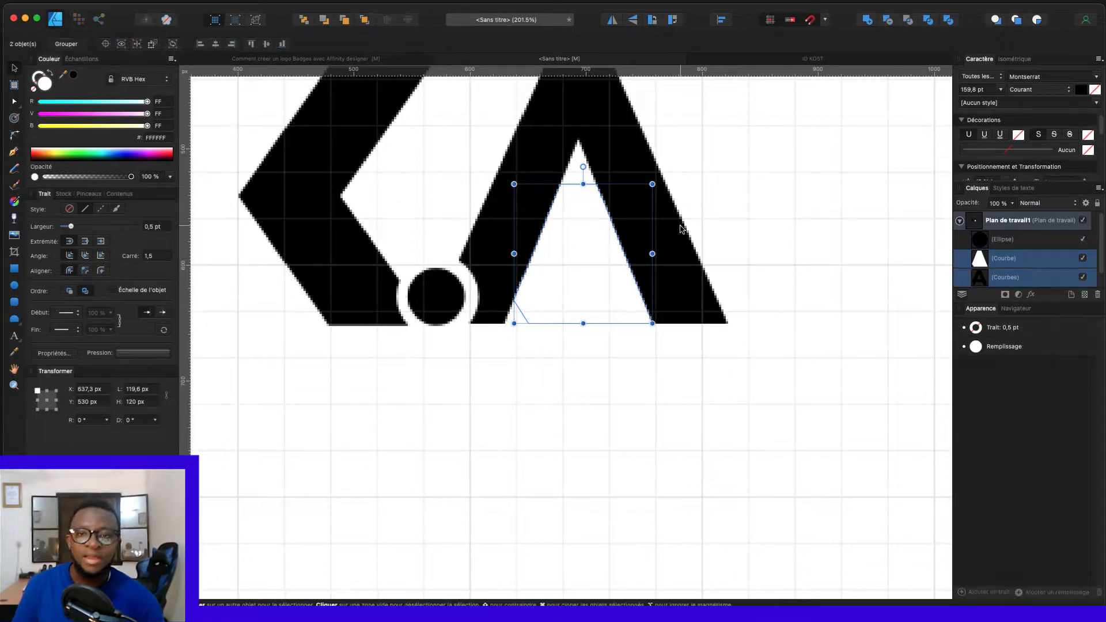
pyautogui.click(889, 21)
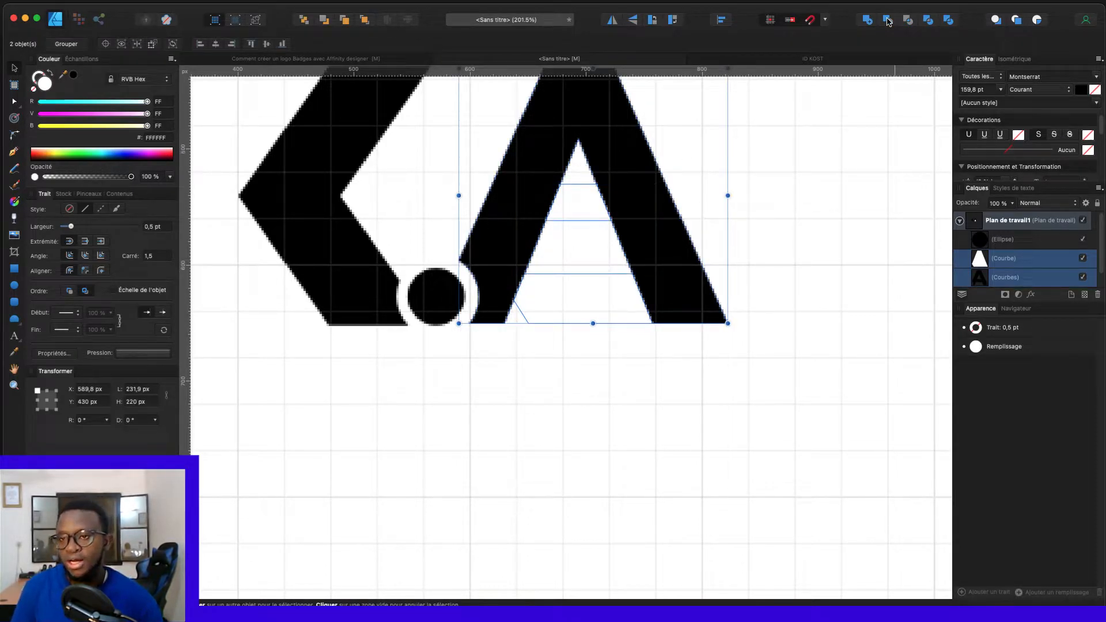
# Step: Scale the chevron, dot and A together to about 210 × 111 px and move them to about X 490 px, Y 469 px
pyautogui.scroll(-5, 680, 214)
pyautogui.scroll(-2, 674, 224)
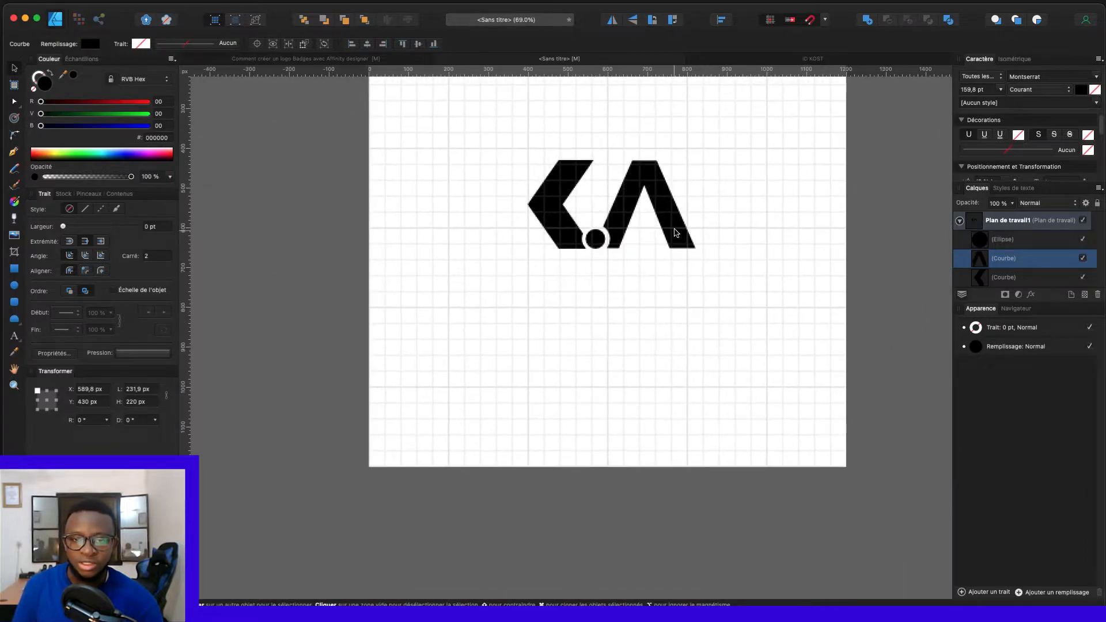
pyautogui.scroll(-2, 614, 241)
pyautogui.scroll(2, 548, 202)
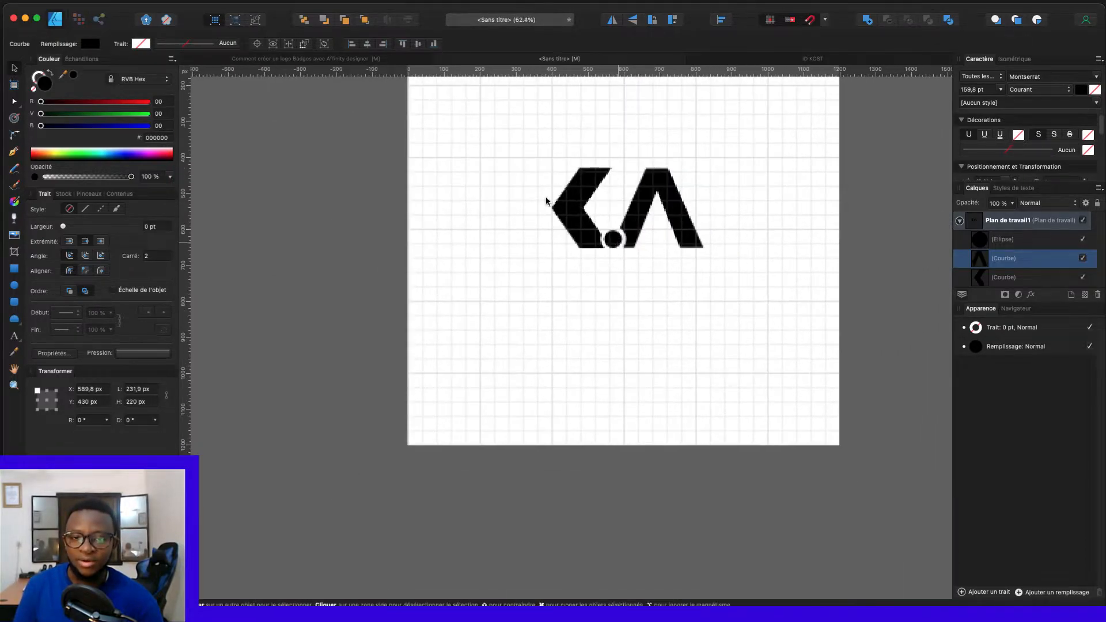
pyautogui.scroll(3, 541, 202)
pyautogui.hscroll(3, 540, 203)
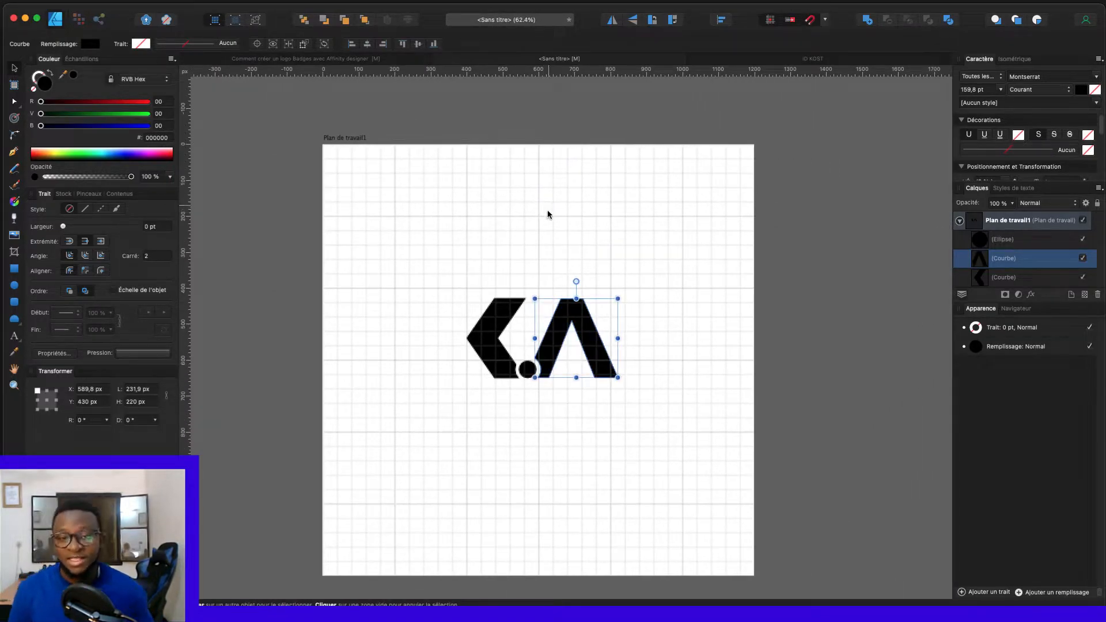
pyautogui.click(451, 281)
pyautogui.moveTo(439, 272); pyautogui.dragTo(658, 433)
pyautogui.moveTo(615, 340); pyautogui.dragTo(542, 311)
pyautogui.scroll(3, 474, 351)
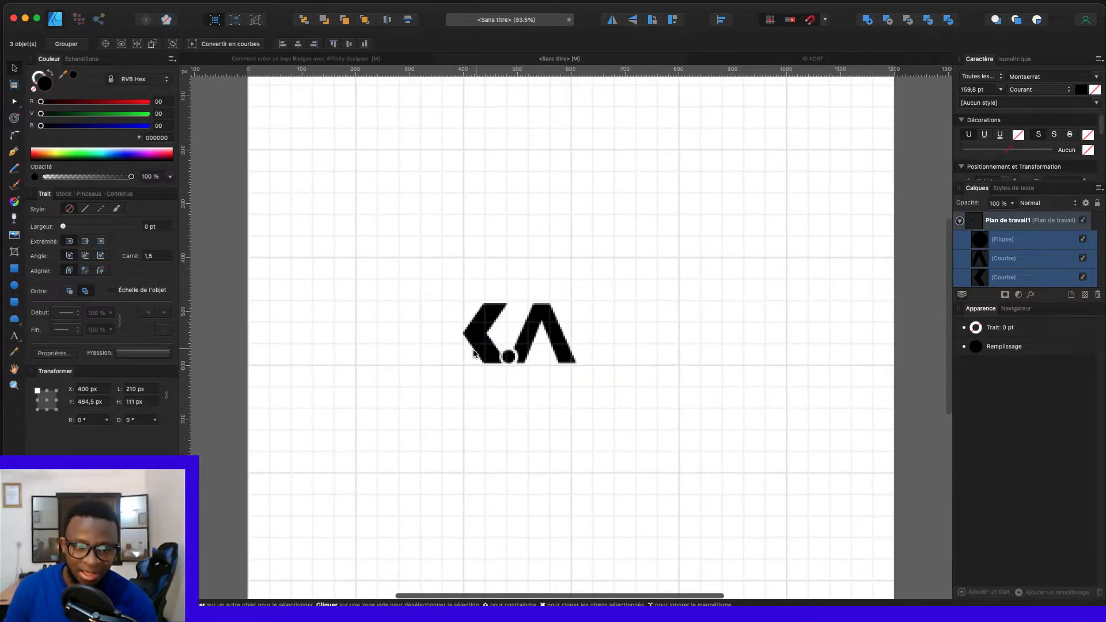
pyautogui.moveTo(473, 351); pyautogui.dragTo(524, 332)
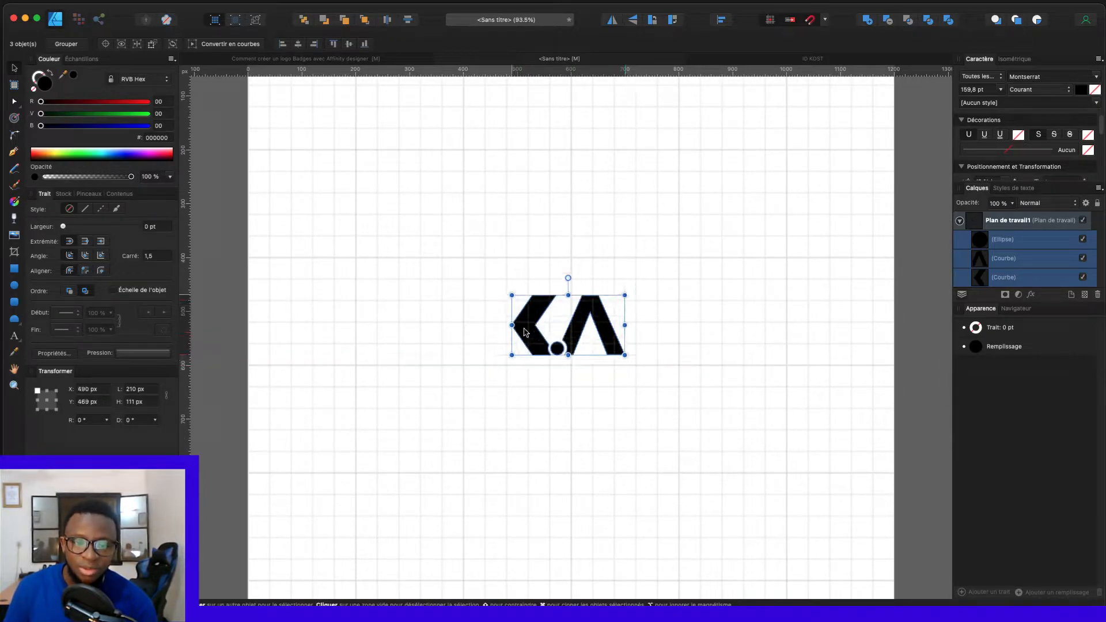
# Step: Draw a circle about 390 px across around the monogram and swap its fill and stroke, leaving no fill and a white outline
pyautogui.scroll(-3, 525, 357)
pyautogui.scroll(2, 525, 357)
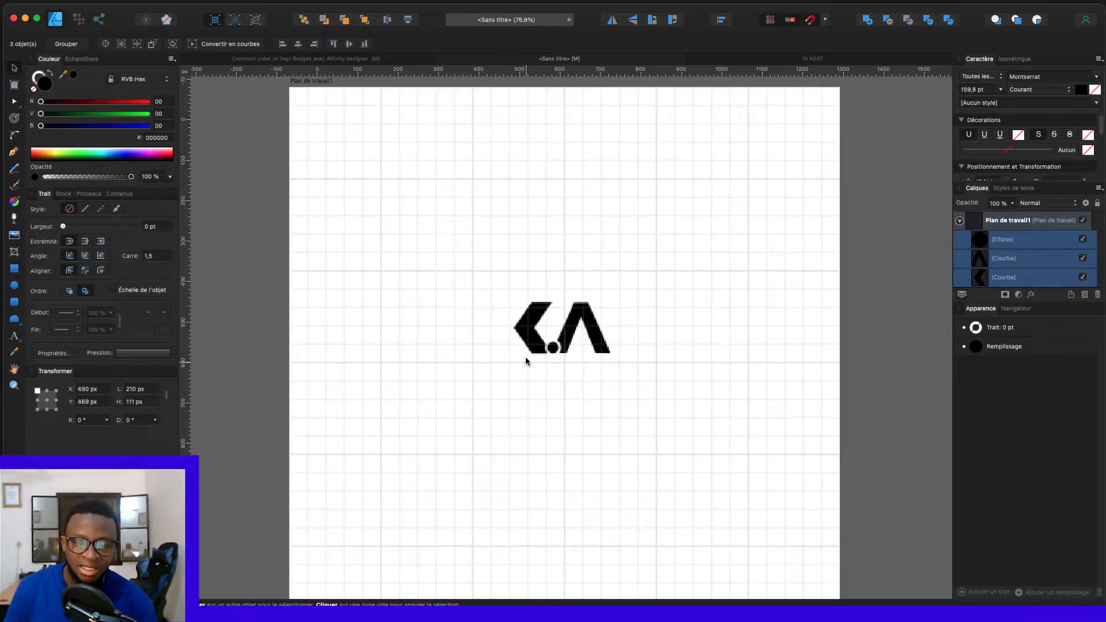
pyautogui.click(693, 357)
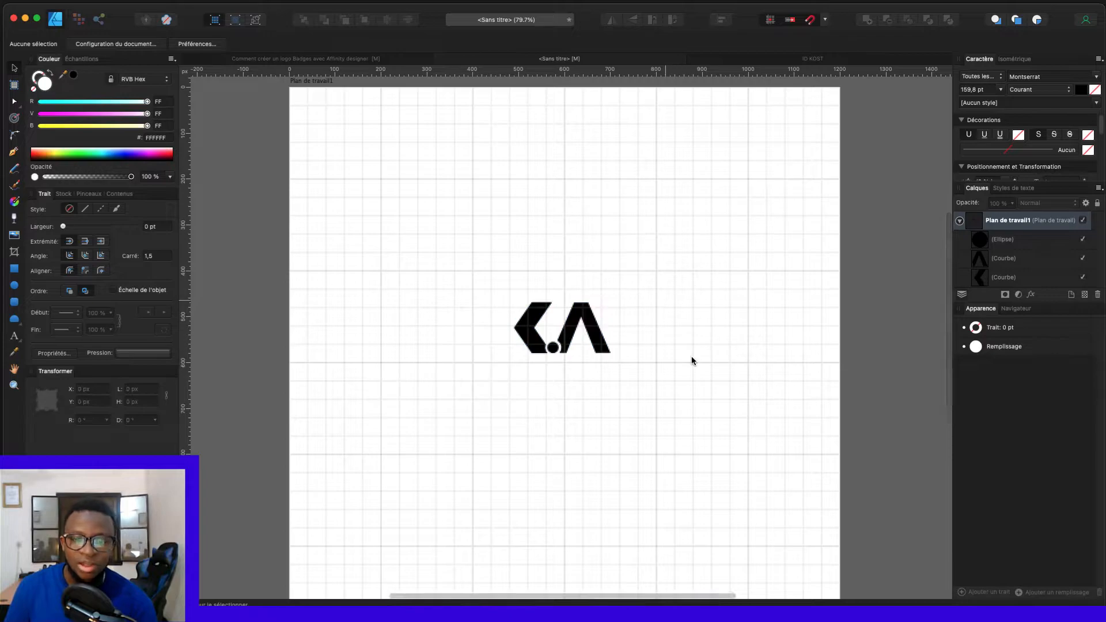
pyautogui.click(15, 285)
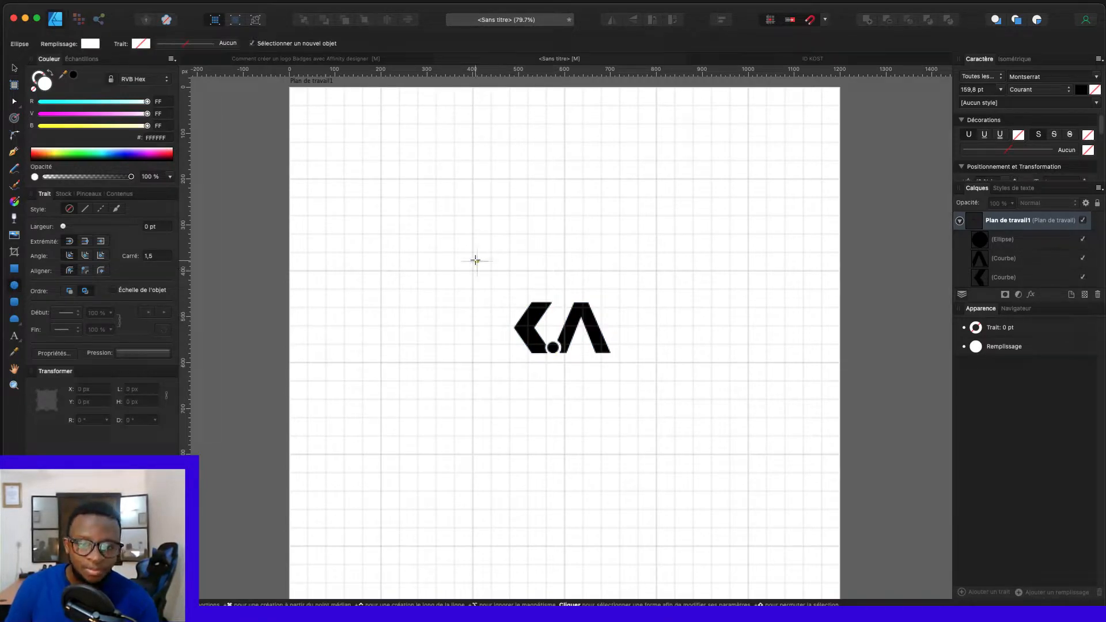
pyautogui.moveTo(473, 257); pyautogui.dragTo(666, 421)
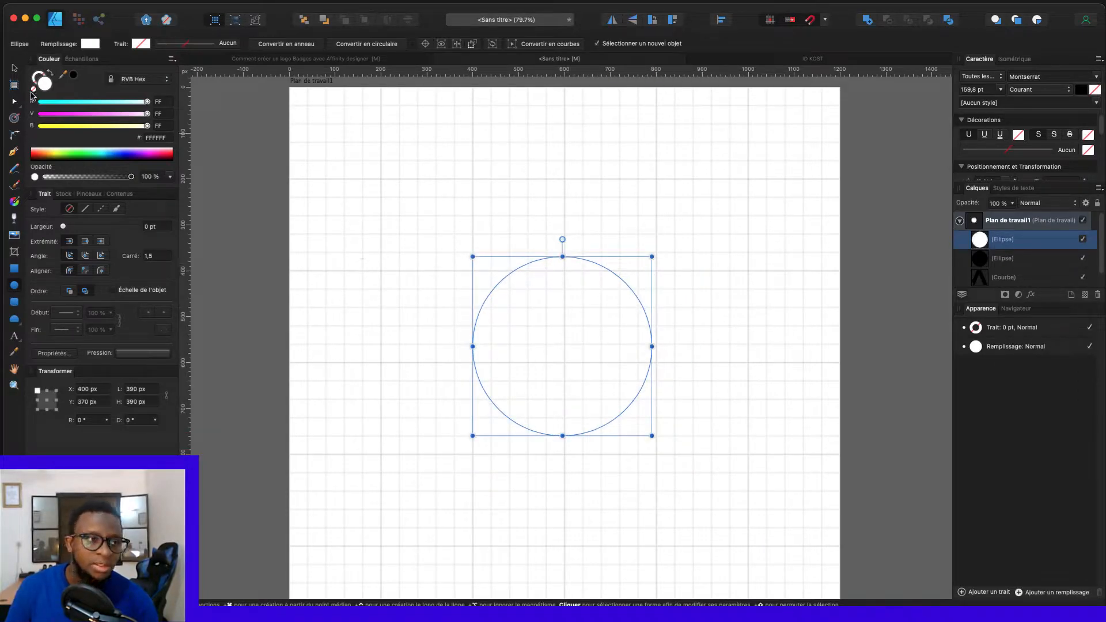
pyautogui.click(50, 75)
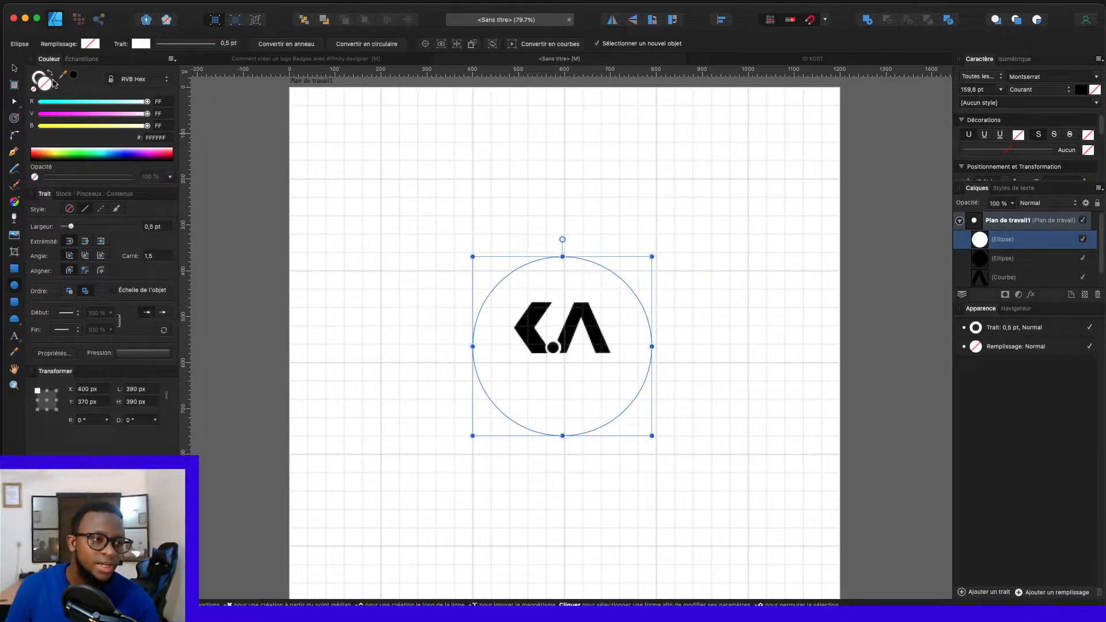
pyautogui.scroll(-5, 535, 294)
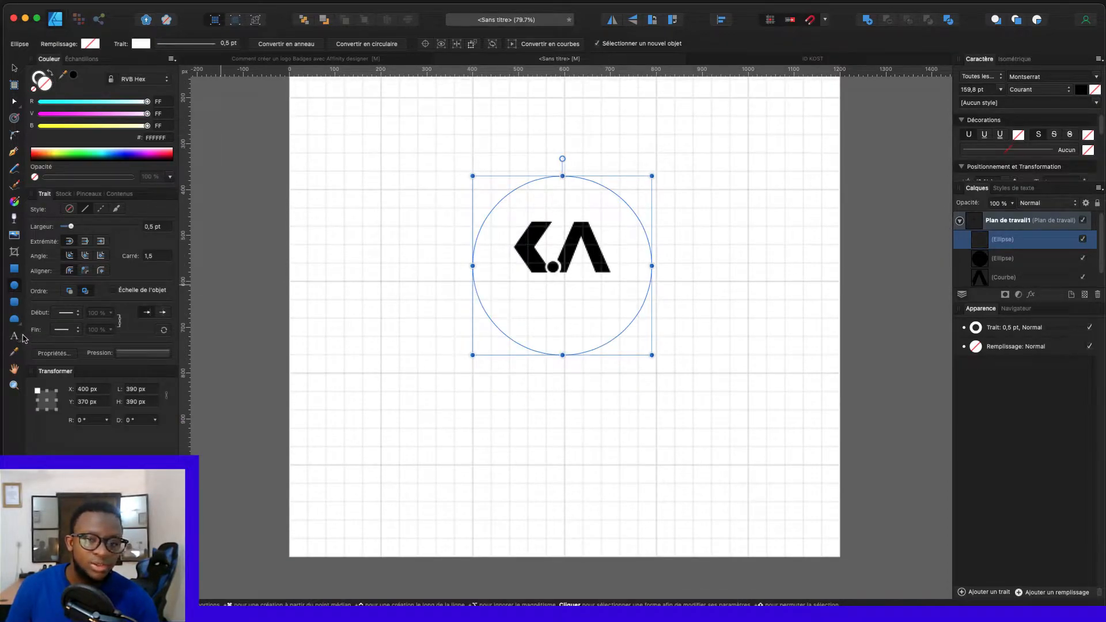
# Step: Turn the circle into a text path and enter "Kost Academy" along it
pyautogui.click(15, 337)
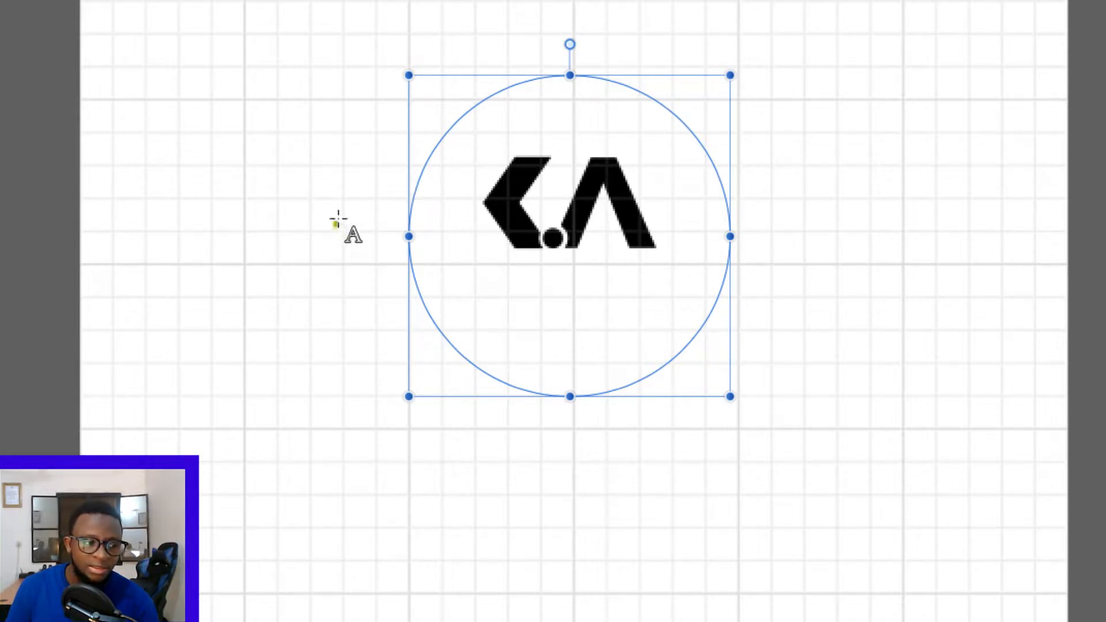
pyautogui.click(412, 198)
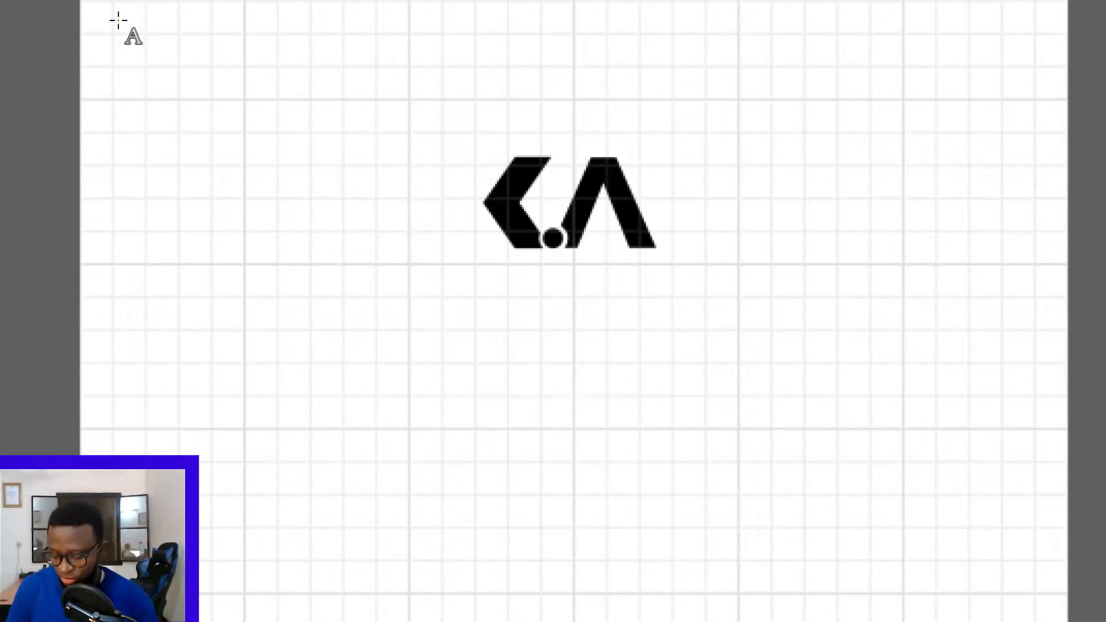
pyautogui.write('KOSt')
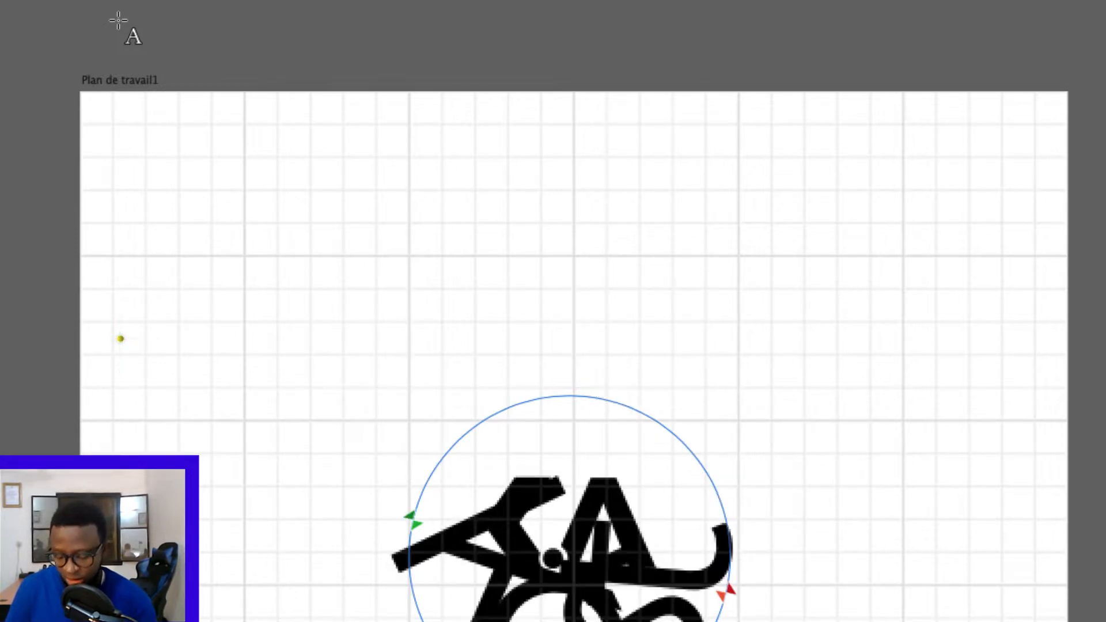
pyautogui.write(' Ac')
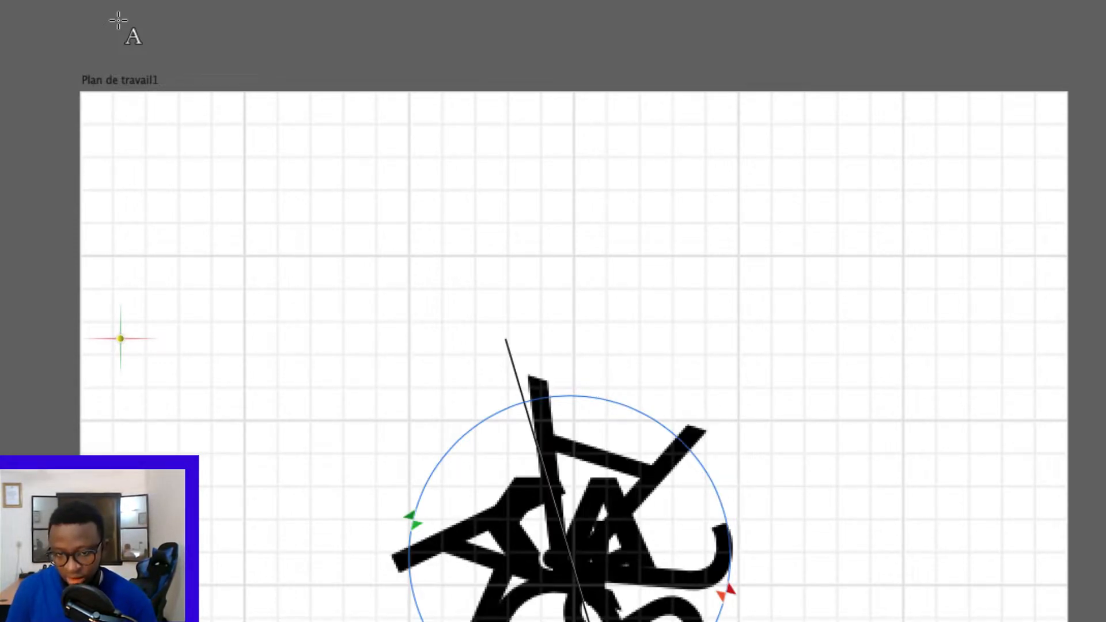
pyautogui.write('ademu')
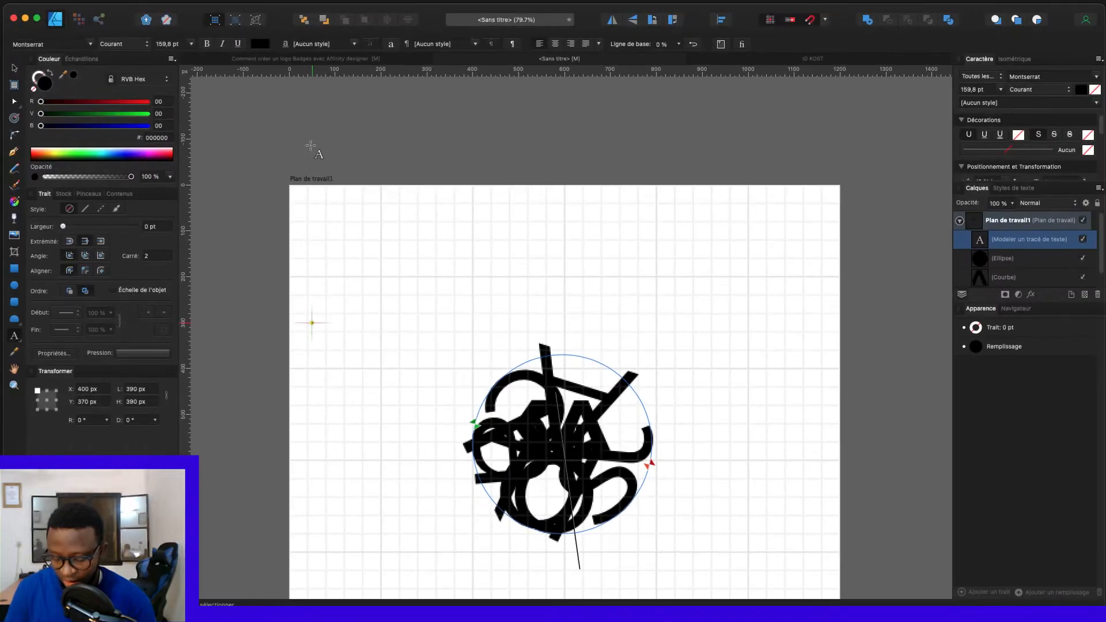
pyautogui.press('BackSpace')
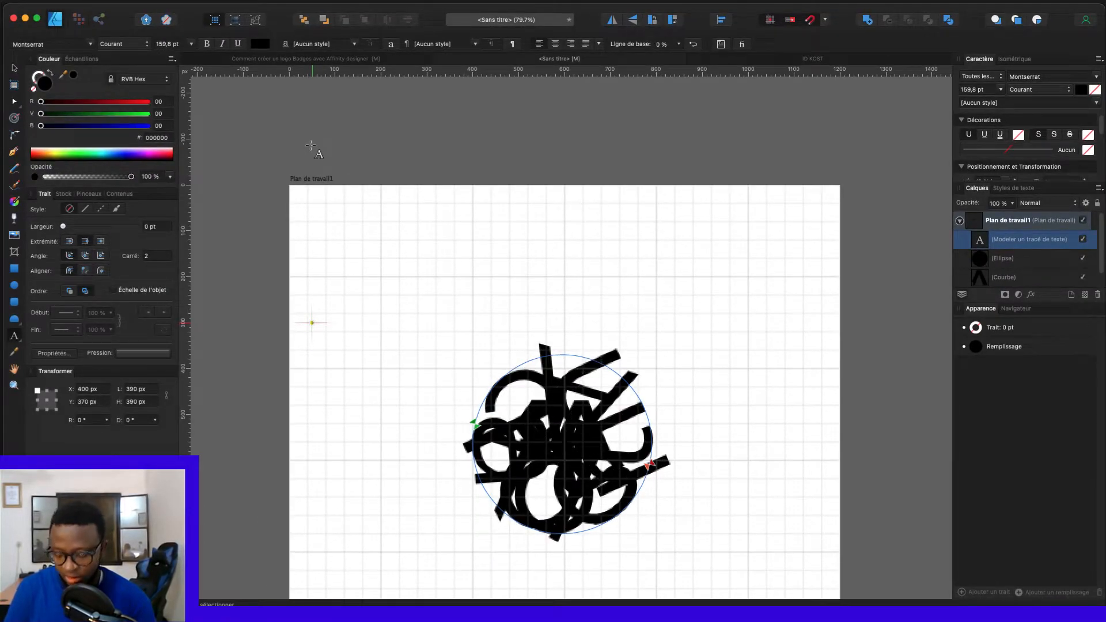
pyautogui.write('y')
pyautogui.press('Escape')
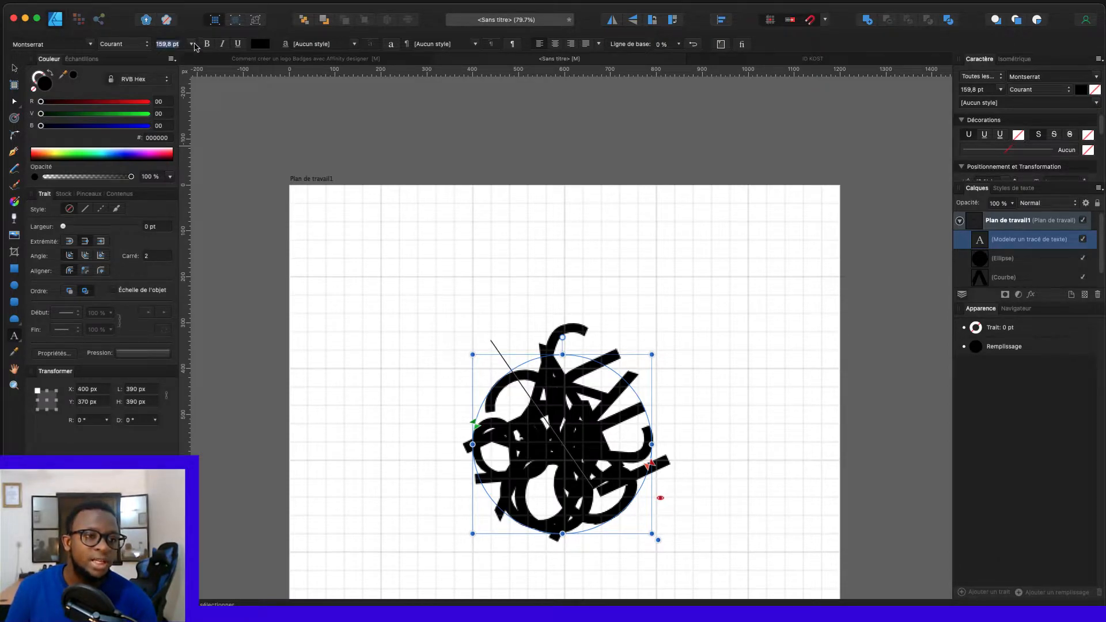
# Step: Set the font size of the whole circular text to 34 pt
pyautogui.click(191, 44)
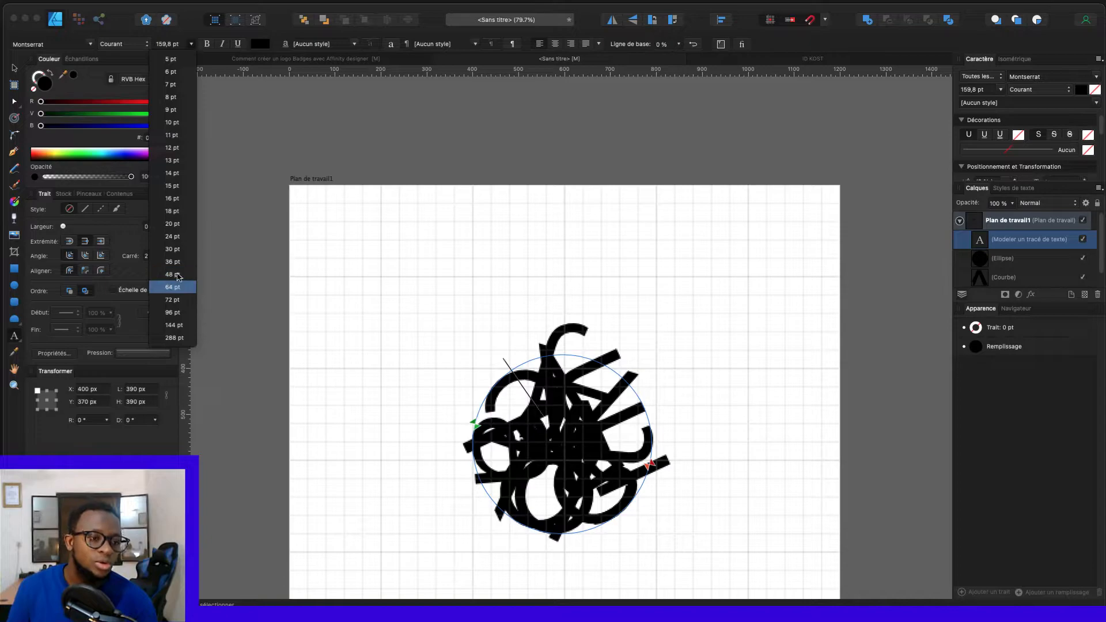
pyautogui.click(174, 300)
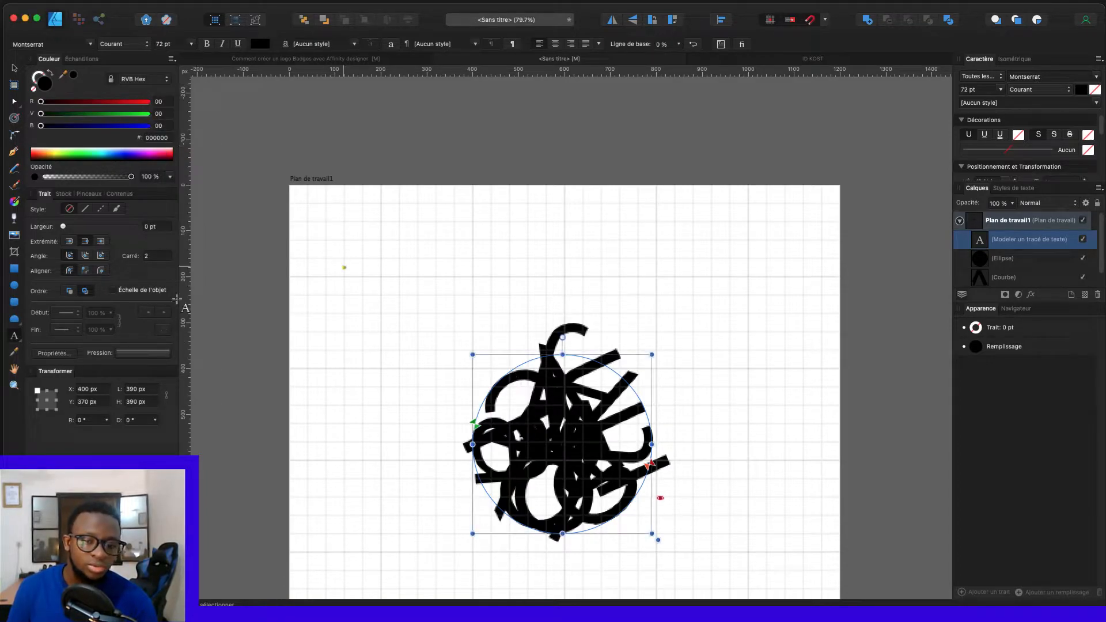
pyautogui.press('super+a')
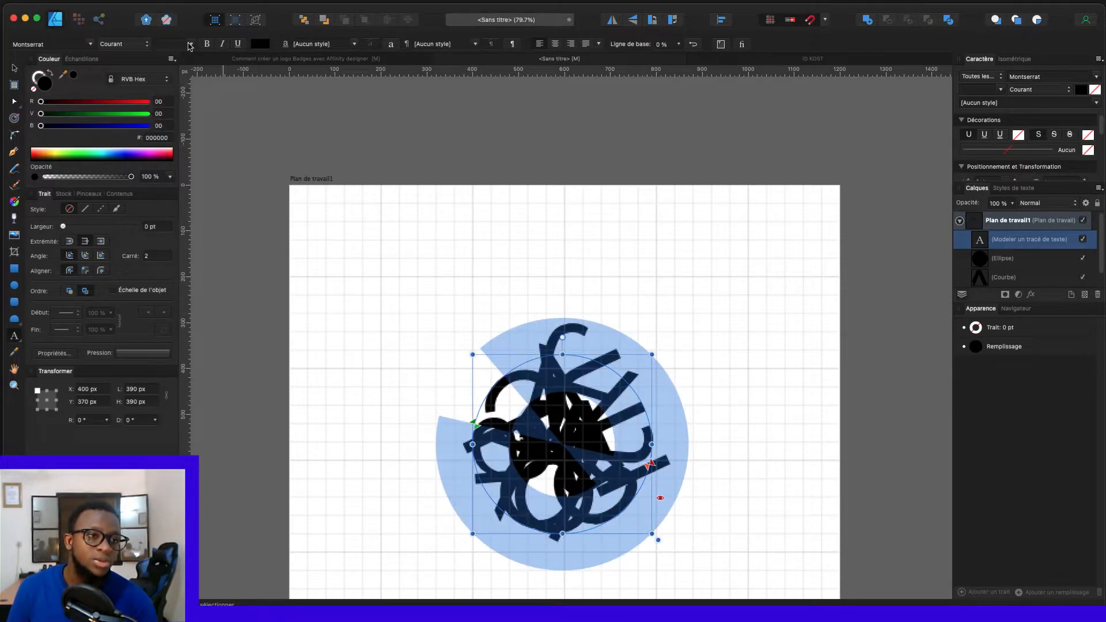
pyautogui.click(190, 45)
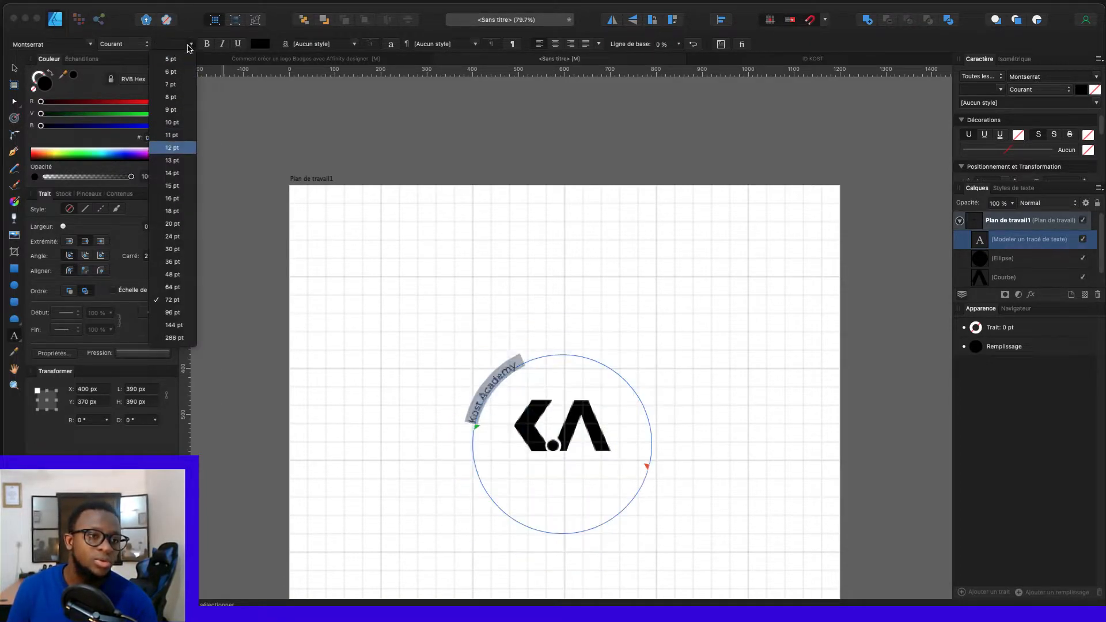
pyautogui.click(183, 267)
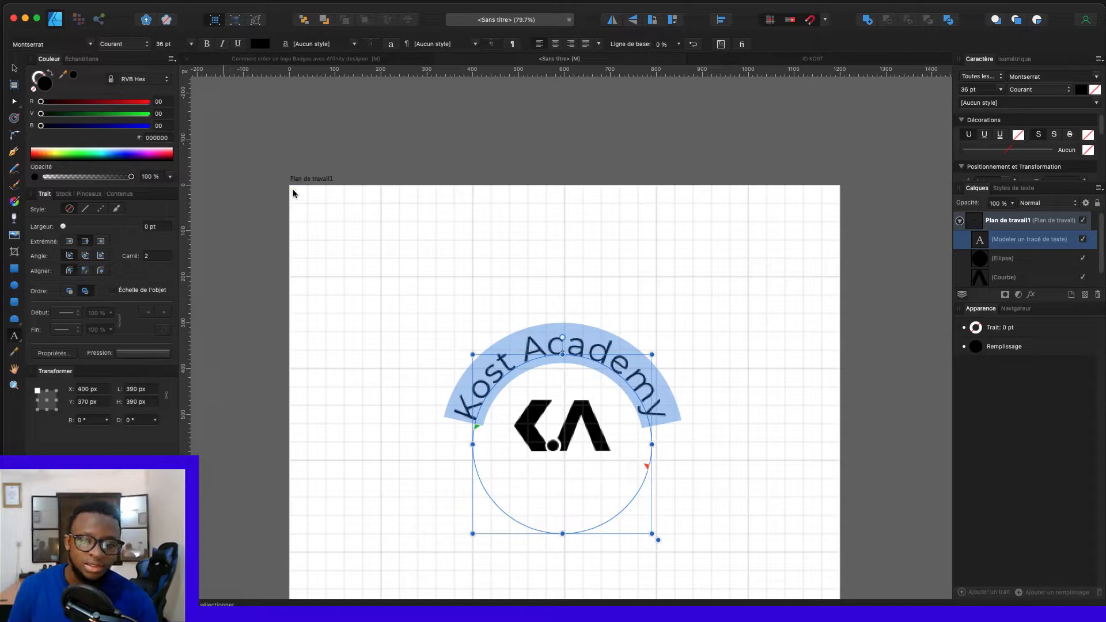
pyautogui.click(177, 45)
pyautogui.write('38')
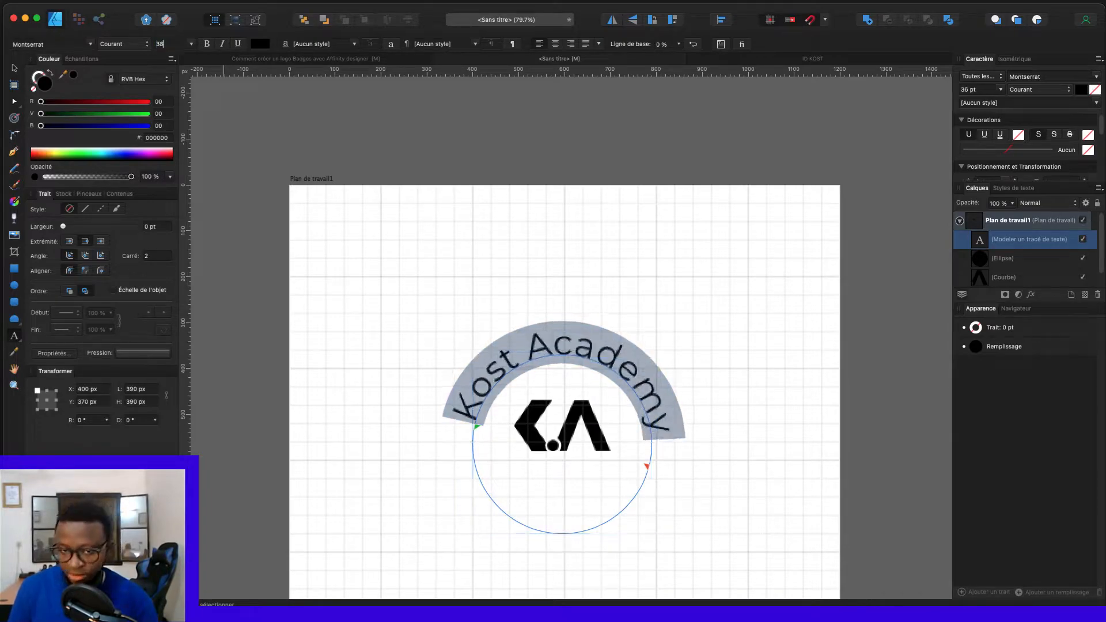
pyautogui.press('Down')
pyautogui.press('Down')
pyautogui.press('Down')
pyautogui.press('Down')
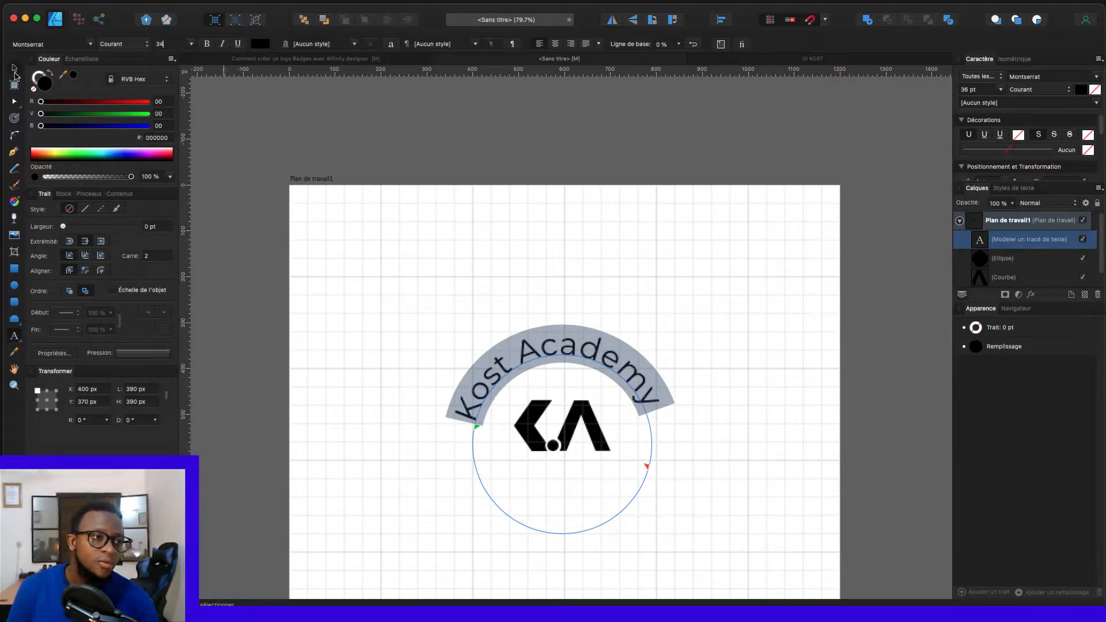
pyautogui.click(15, 71)
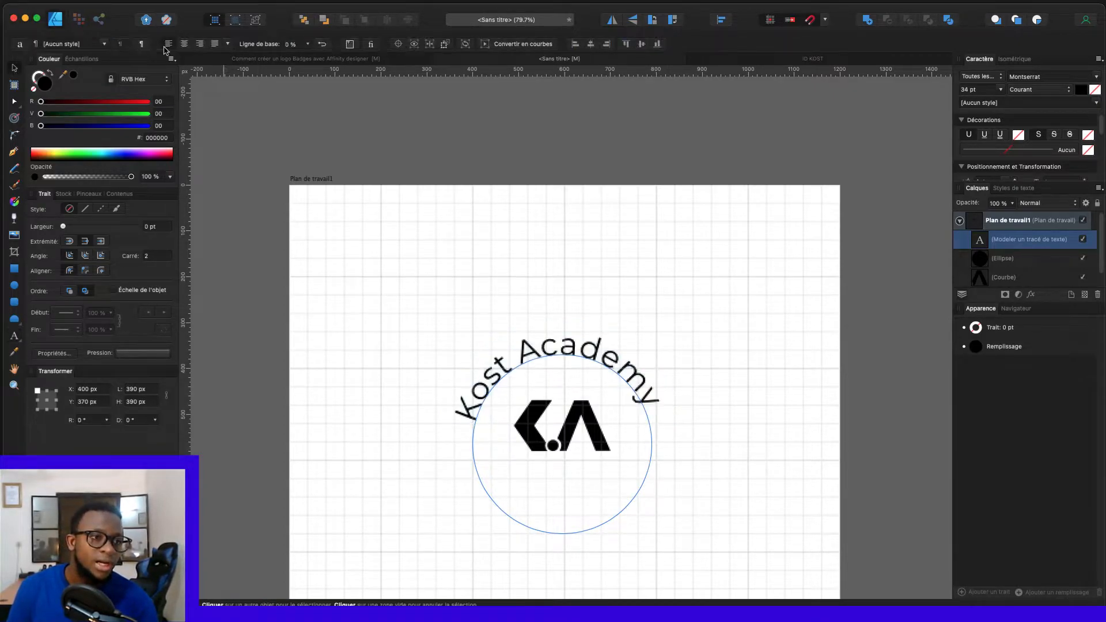
# Step: Apply the all-caps typography option to the entire curved text
pyautogui.doubleClick(532, 352)
pyautogui.press('super+a')
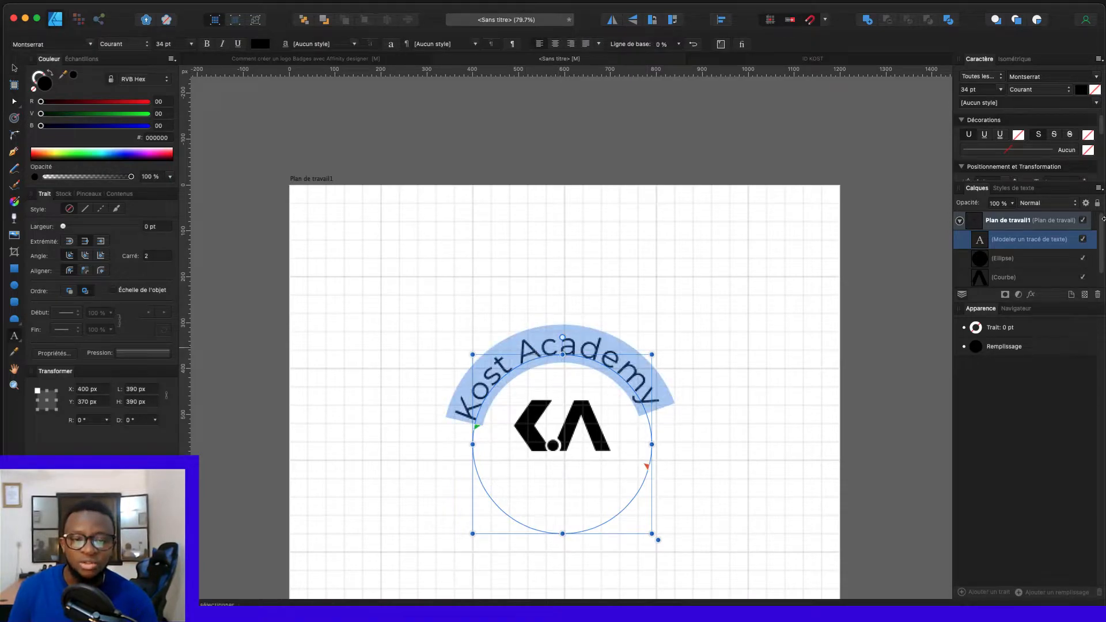
pyautogui.scroll(-5, 1095, 167)
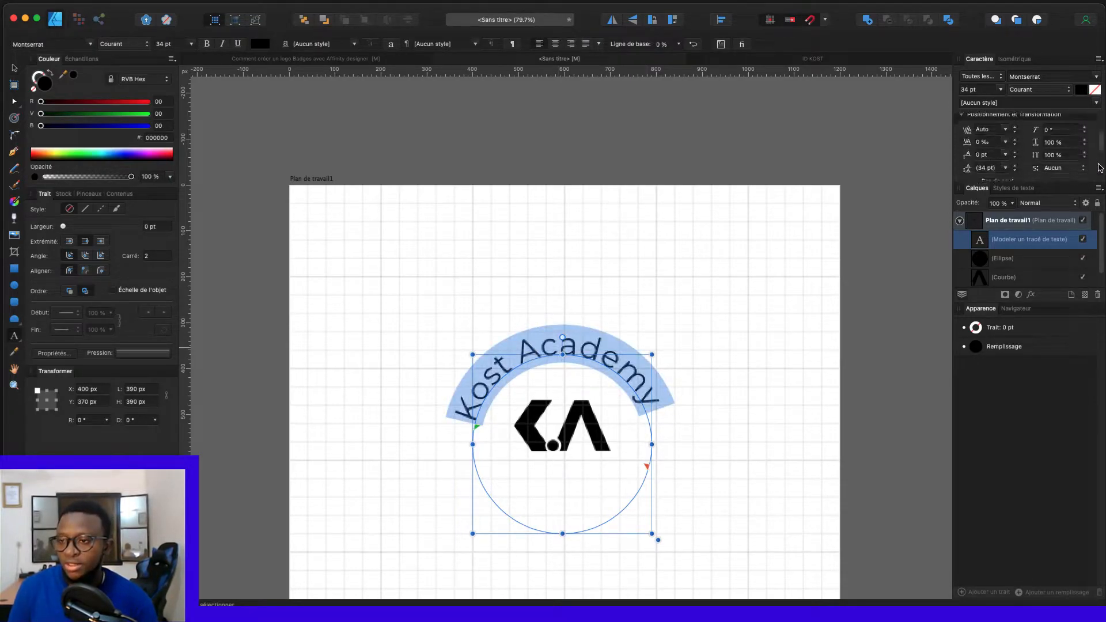
pyautogui.scroll(-1, 1097, 173)
pyautogui.click(1063, 163)
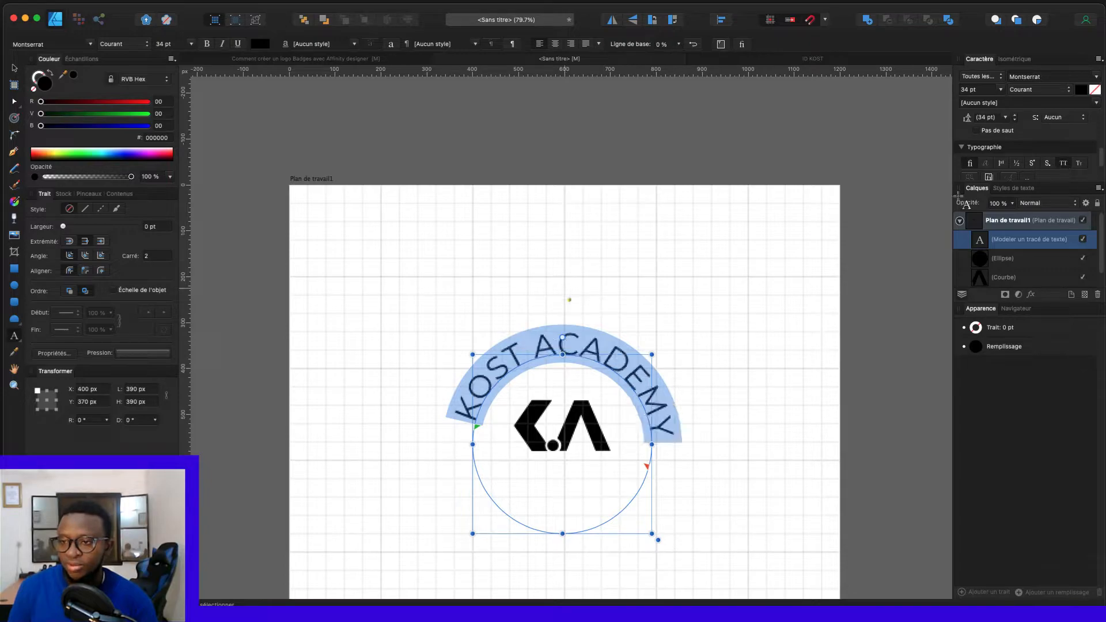
# Step: Set the tracking of the curved text to -50 ‰
pyautogui.scroll(-1, 1050, 147)
pyautogui.scroll(2, 1050, 144)
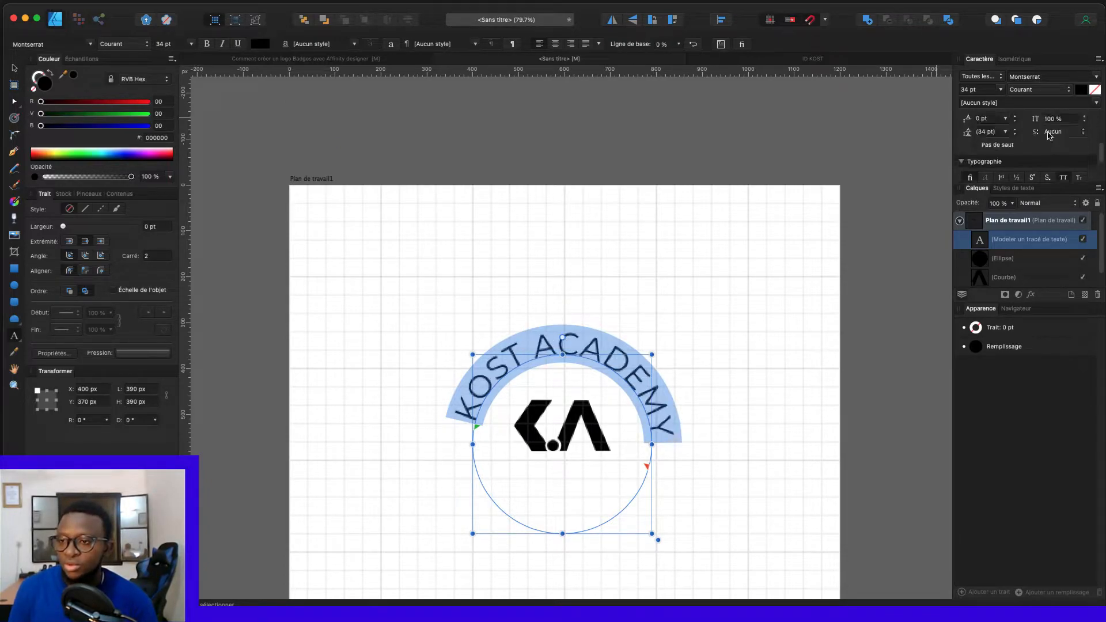
pyautogui.scroll(3, 1020, 144)
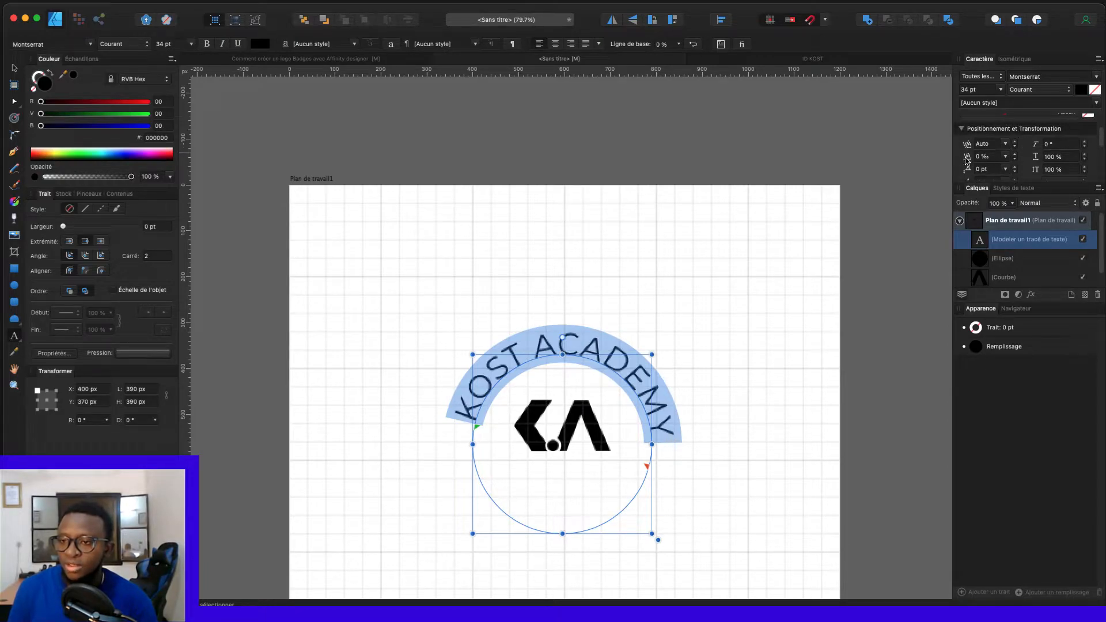
pyautogui.click(1014, 159)
pyautogui.click(1015, 159)
pyautogui.click(1015, 159)
pyautogui.click(1014, 159)
pyautogui.click(1015, 159)
pyautogui.click(1015, 159)
pyautogui.click(1015, 159)
pyautogui.click(1015, 159)
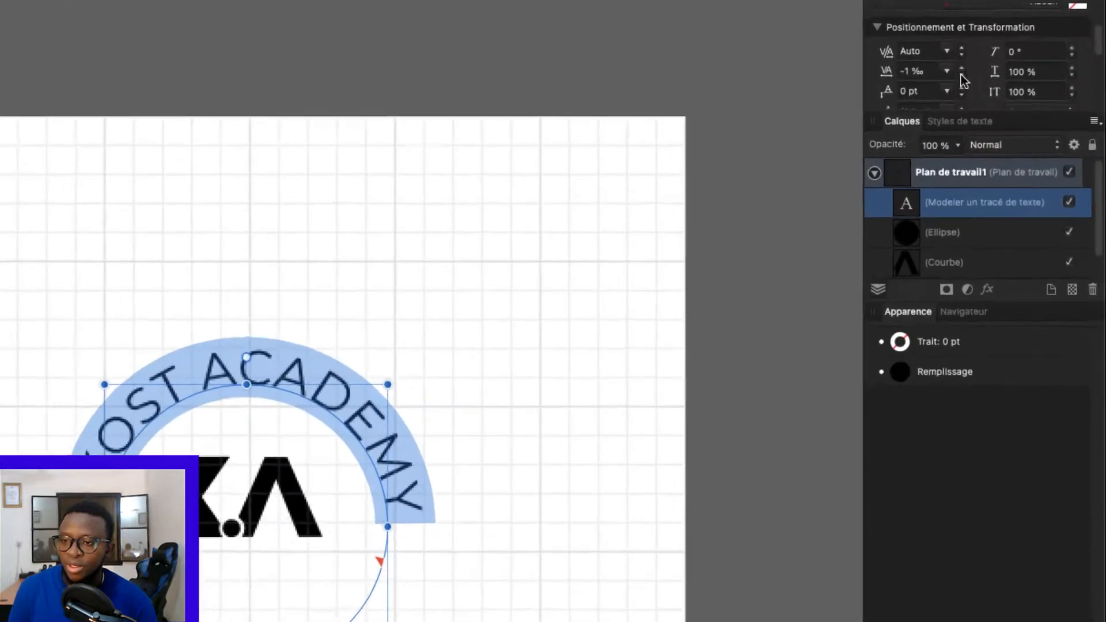
pyautogui.click(949, 56)
pyautogui.click(950, 56)
pyautogui.click(949, 56)
pyautogui.click(949, 56)
pyautogui.click(949, 57)
pyautogui.click(950, 56)
pyautogui.click(949, 56)
pyautogui.click(950, 57)
pyautogui.click(949, 57)
pyautogui.click(949, 56)
pyautogui.click(949, 57)
pyautogui.click(950, 56)
pyautogui.click(949, 56)
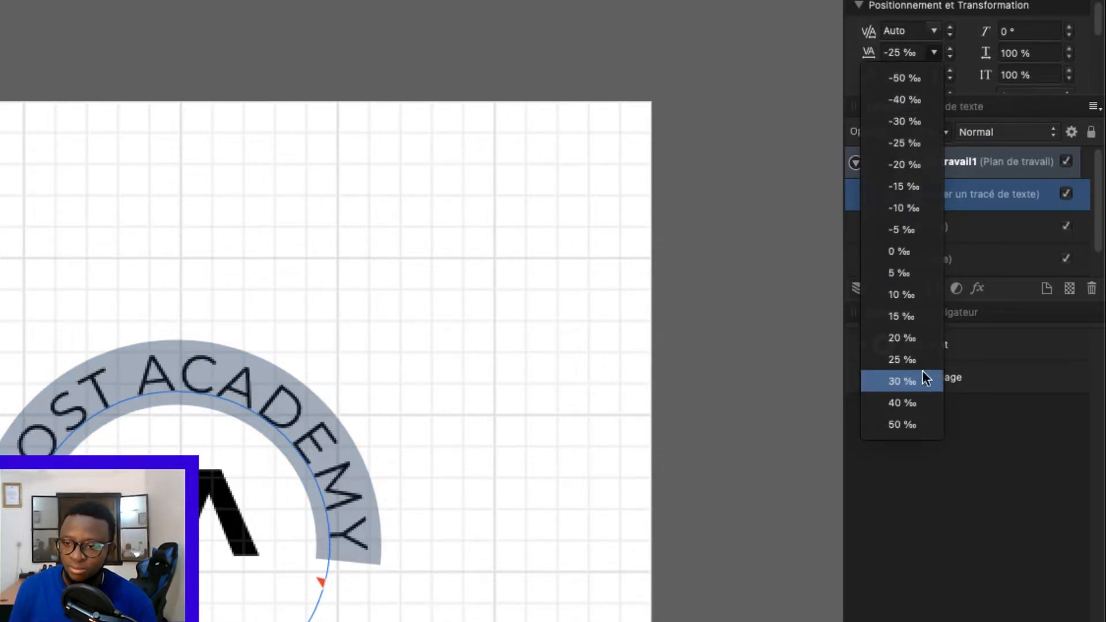
pyautogui.click(911, 78)
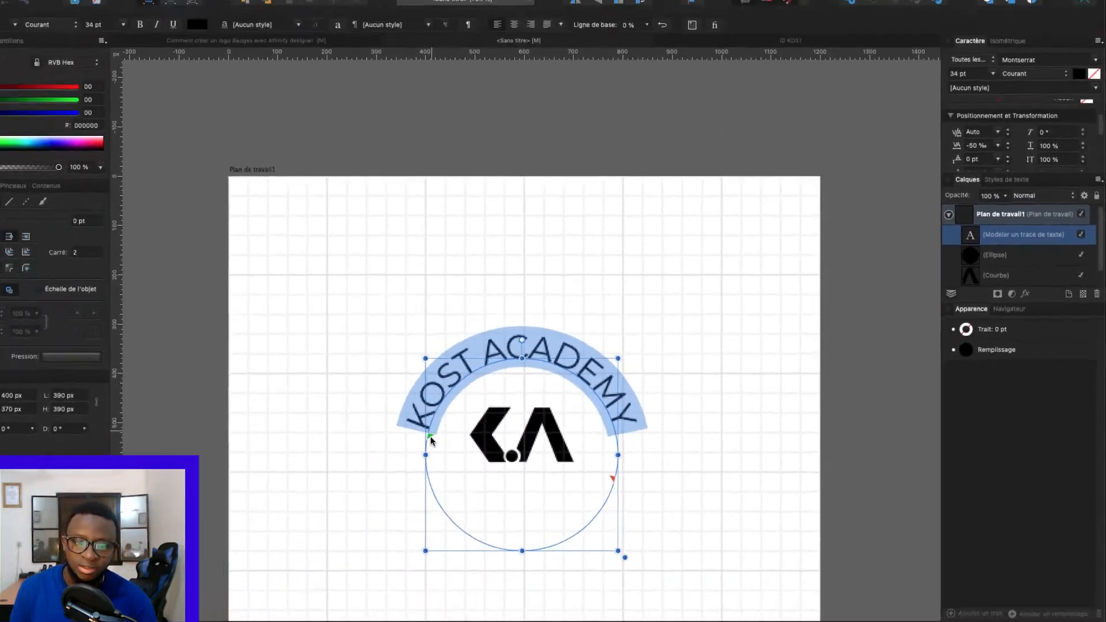
# Step: Shrink the text circle to about 350 px and move the text's start point lower along the circle, to just above its horizontal midline
pyautogui.moveTo(421, 439)
pyautogui.mouseDown()
pyautogui.moveTo(425, 426)
pyautogui.moveTo(422, 436)
pyautogui.mouseUp()
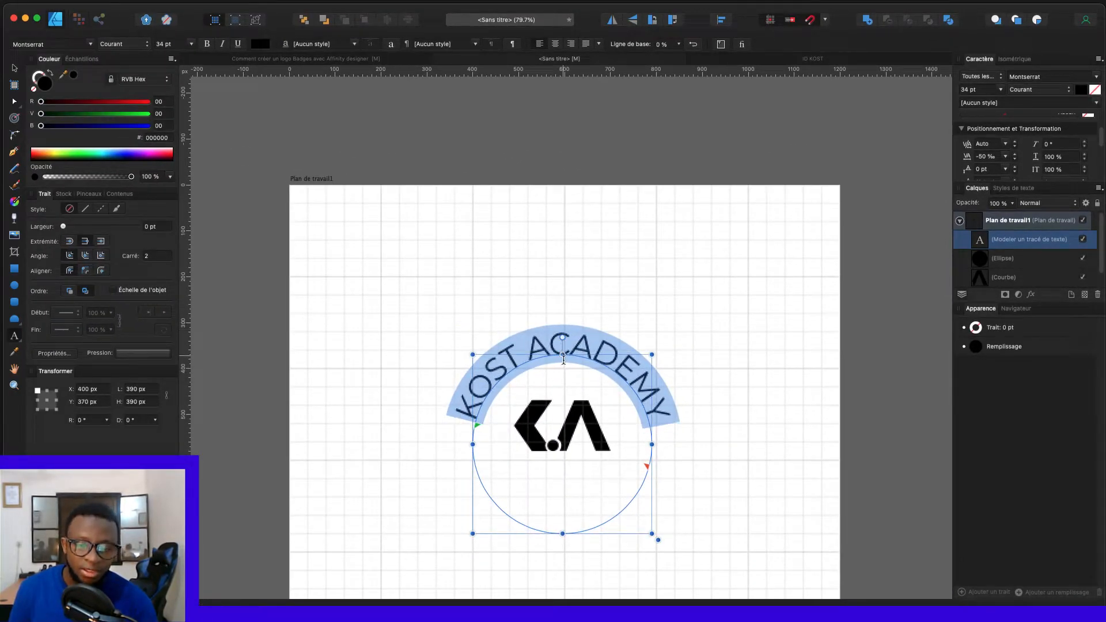
pyautogui.moveTo(563, 353); pyautogui.dragTo(565, 368)
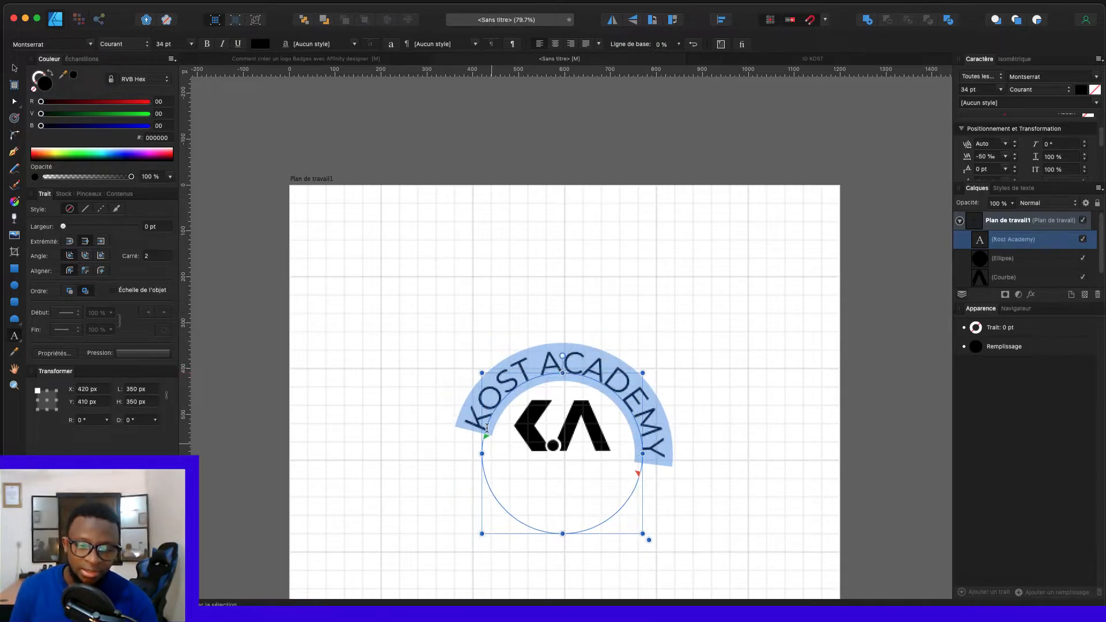
pyautogui.moveTo(486, 432); pyautogui.dragTo(487, 450)
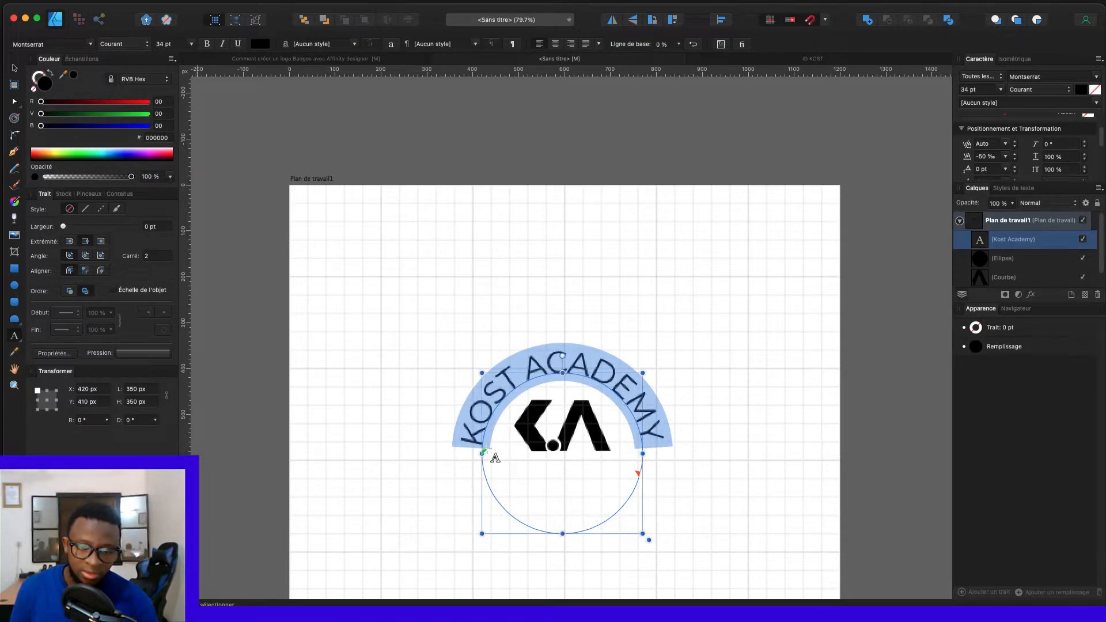
# Step: Make the curved text Extra-gras at a font size of 21 pt and shrink its circle to 260 px
pyautogui.click(123, 45)
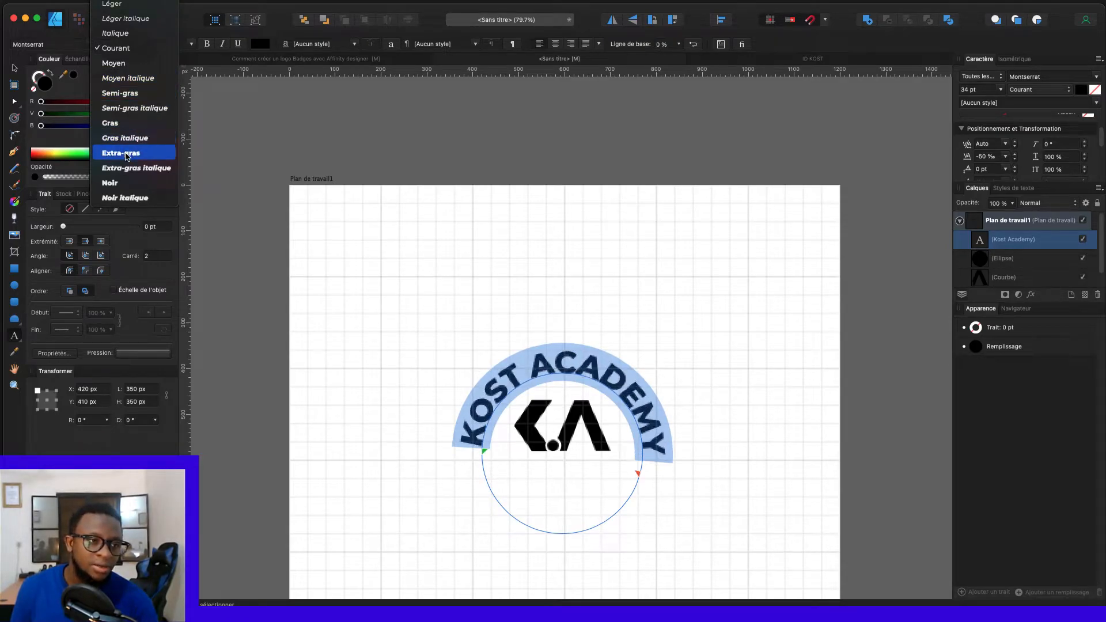
pyautogui.click(125, 153)
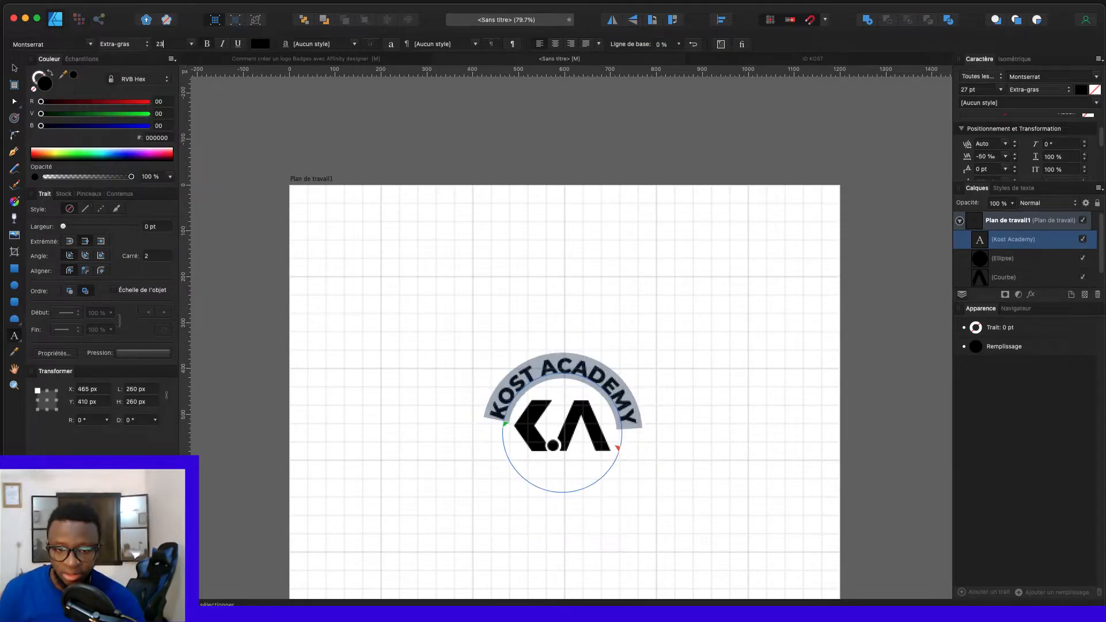
pyautogui.press('Down')
pyautogui.press('Down')
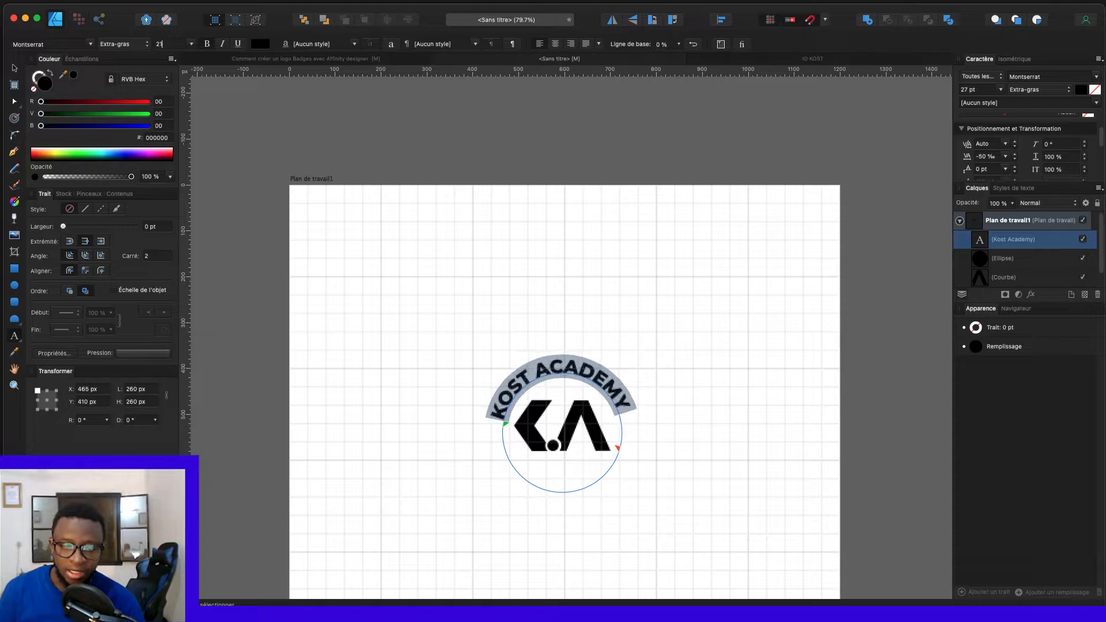
pyautogui.press('Return')
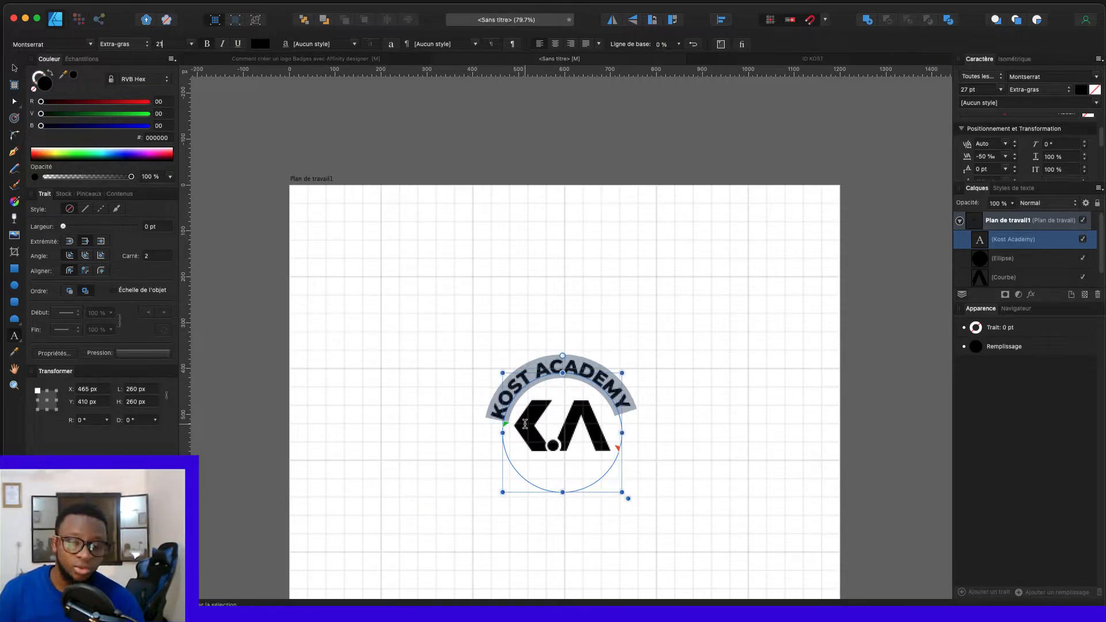
# Step: Nudge the curved text's start point slightly higher along the circle and set the font size to 23 pt
pyautogui.click(506, 424)
pyautogui.moveTo(505, 423); pyautogui.dragTo(506, 418)
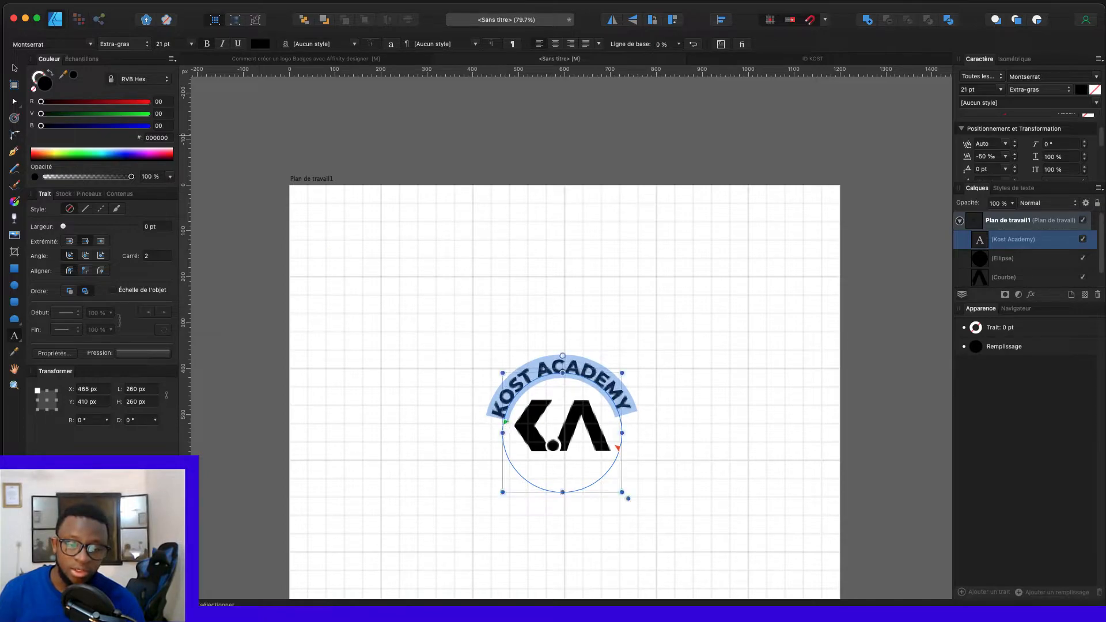
pyautogui.click(14, 70)
pyautogui.scroll(-3, 582, 341)
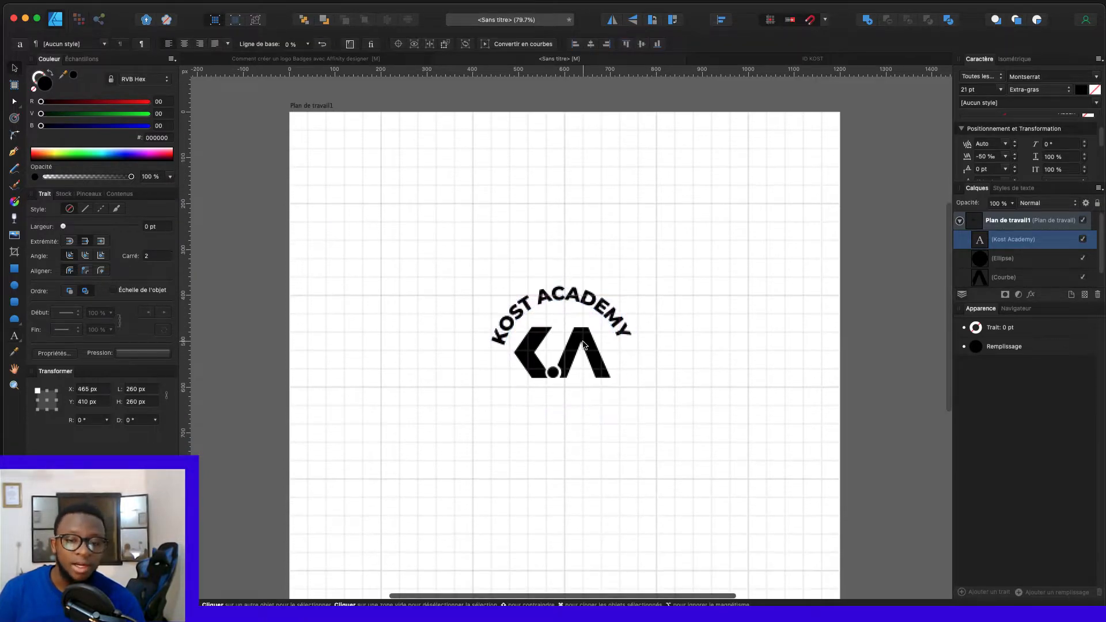
pyautogui.scroll(3, 476, 355)
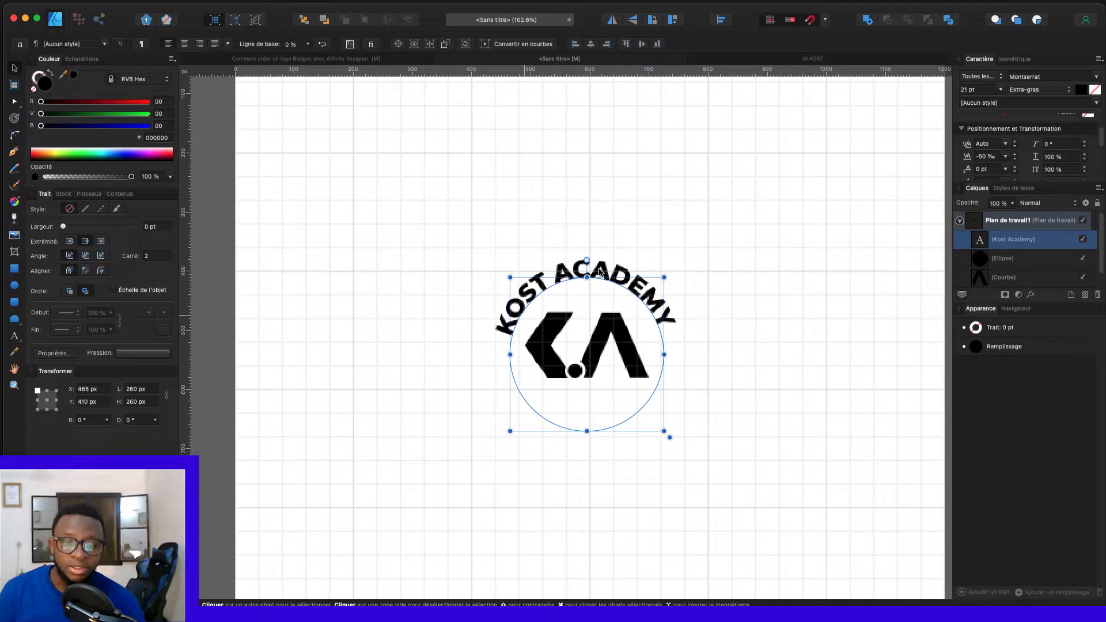
pyautogui.doubleClick(517, 309)
pyautogui.doubleClick(516, 308)
pyautogui.click(741, 400)
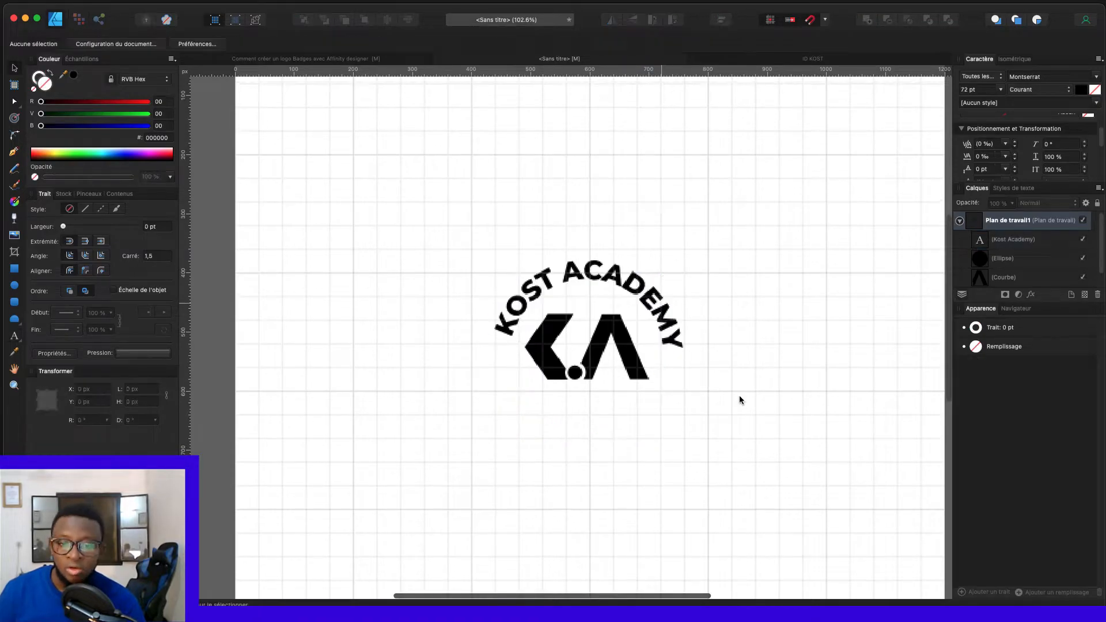
# Step: Duplicate the curved "Kost Academy" text and make the copy run upright along the inside of the circle's lower half
pyautogui.click(661, 308)
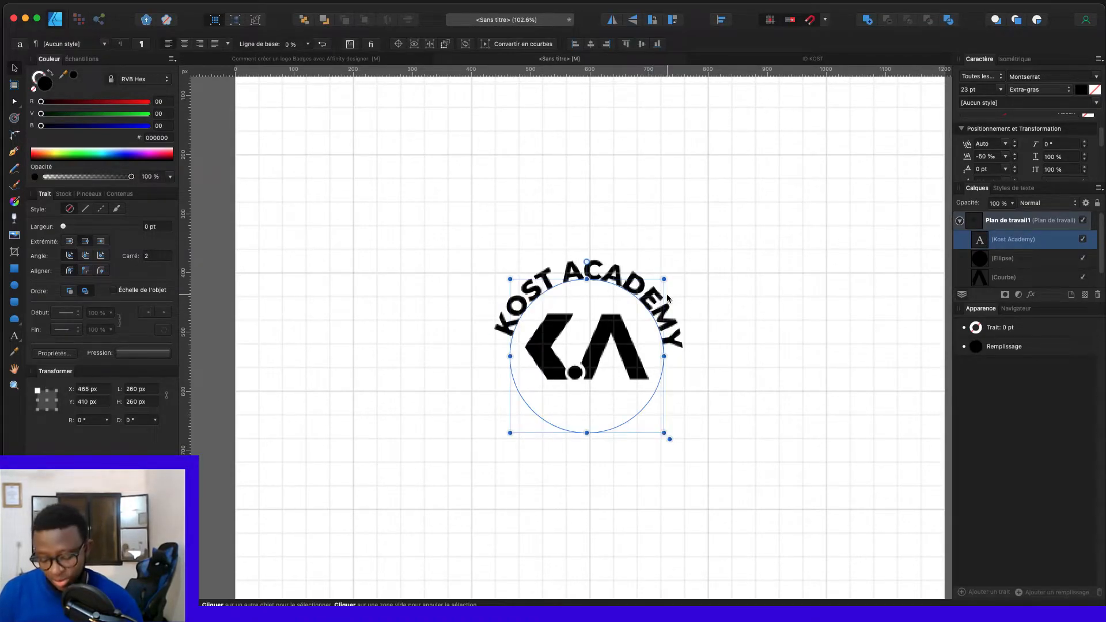
pyautogui.press('super+j')
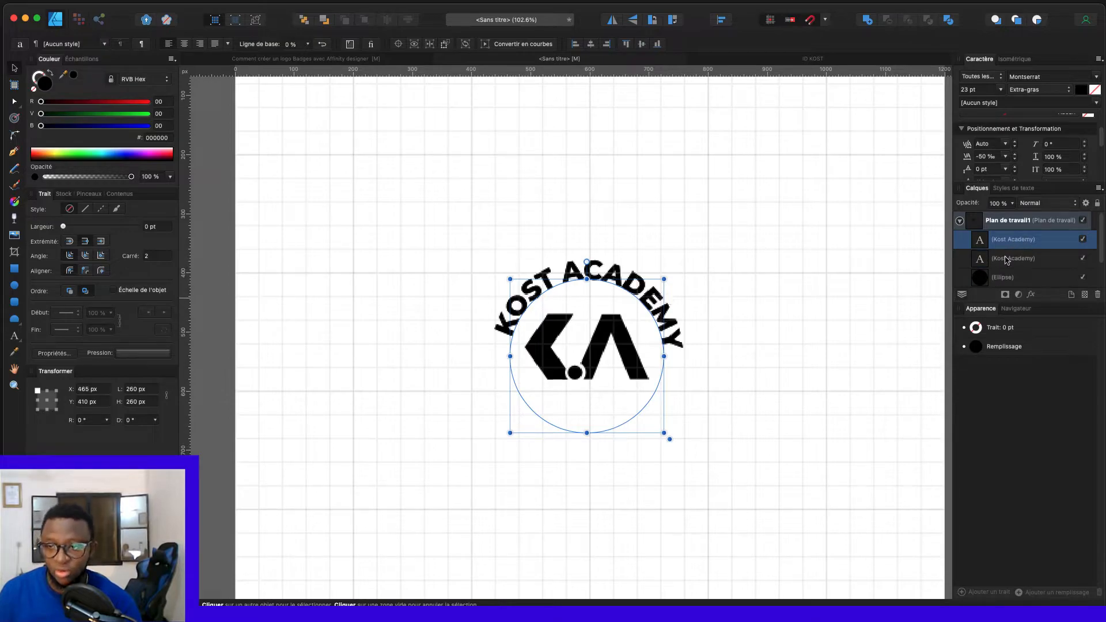
pyautogui.doubleClick(523, 302)
pyautogui.press('super+a')
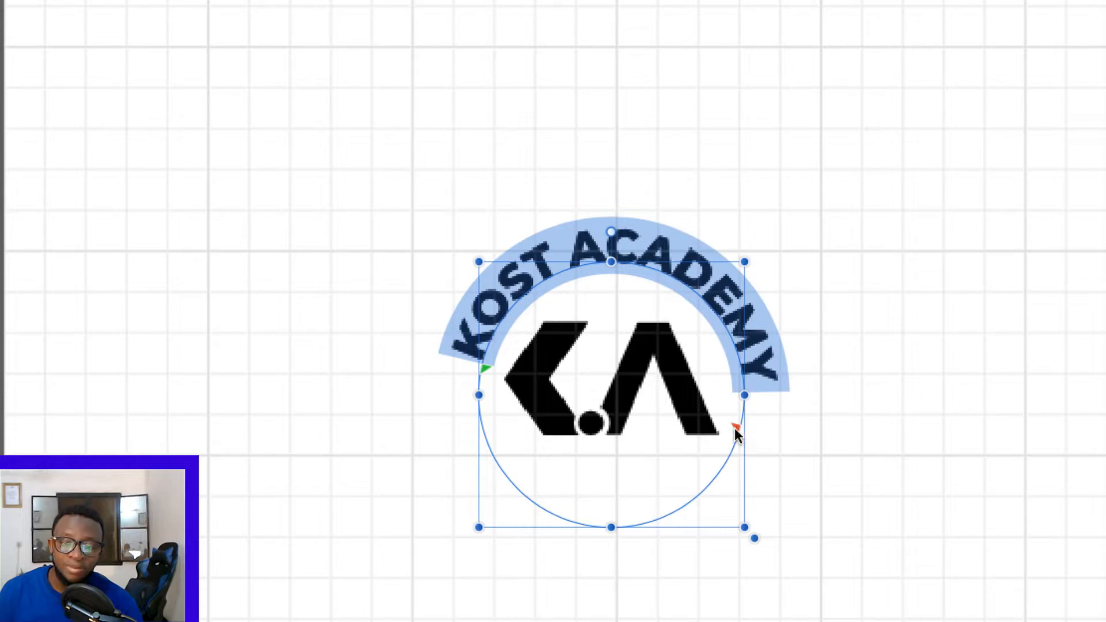
pyautogui.moveTo(735, 427)
pyautogui.mouseDown()
pyautogui.moveTo(713, 306)
pyautogui.moveTo(728, 343)
pyautogui.moveTo(722, 324)
pyautogui.moveTo(569, 273)
pyautogui.moveTo(503, 322)
pyautogui.moveTo(481, 410)
pyautogui.mouseUp()
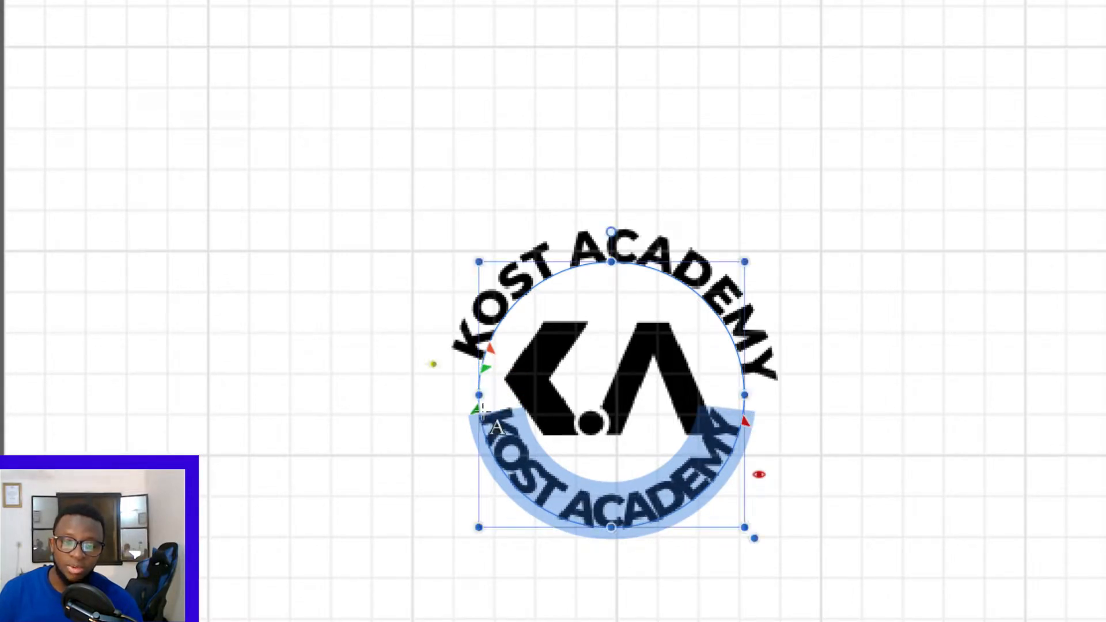
pyautogui.click(14, 68)
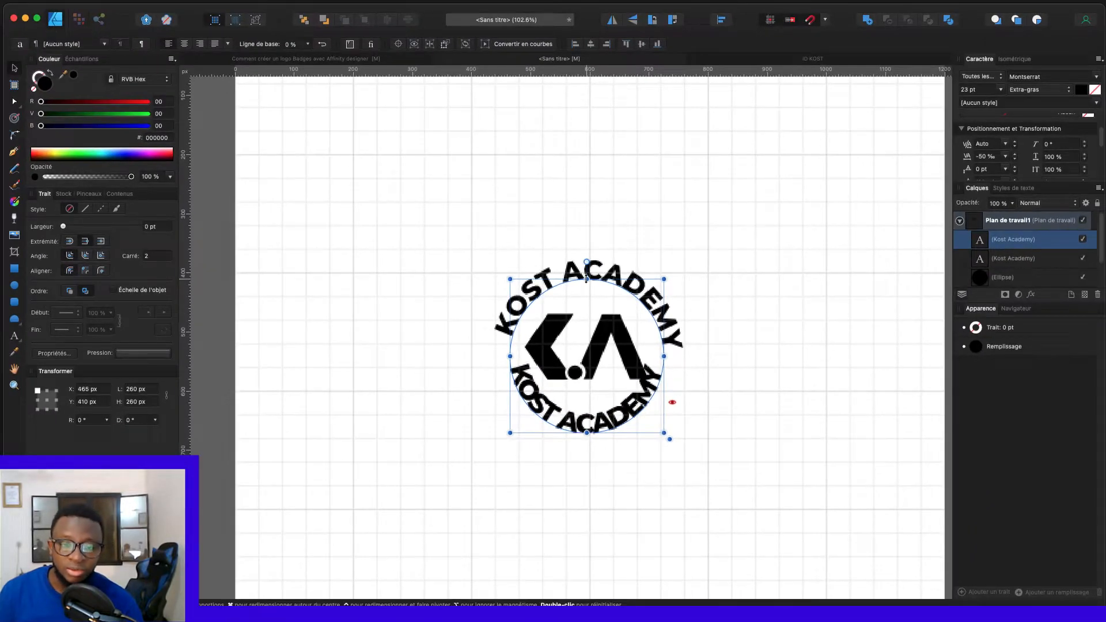
# Step: Enlarge the lower text's circle to 300 px and set the text's tracking to 50 ‰, adjusting its start point
pyautogui.moveTo(612, 261); pyautogui.dragTo(571, 255)
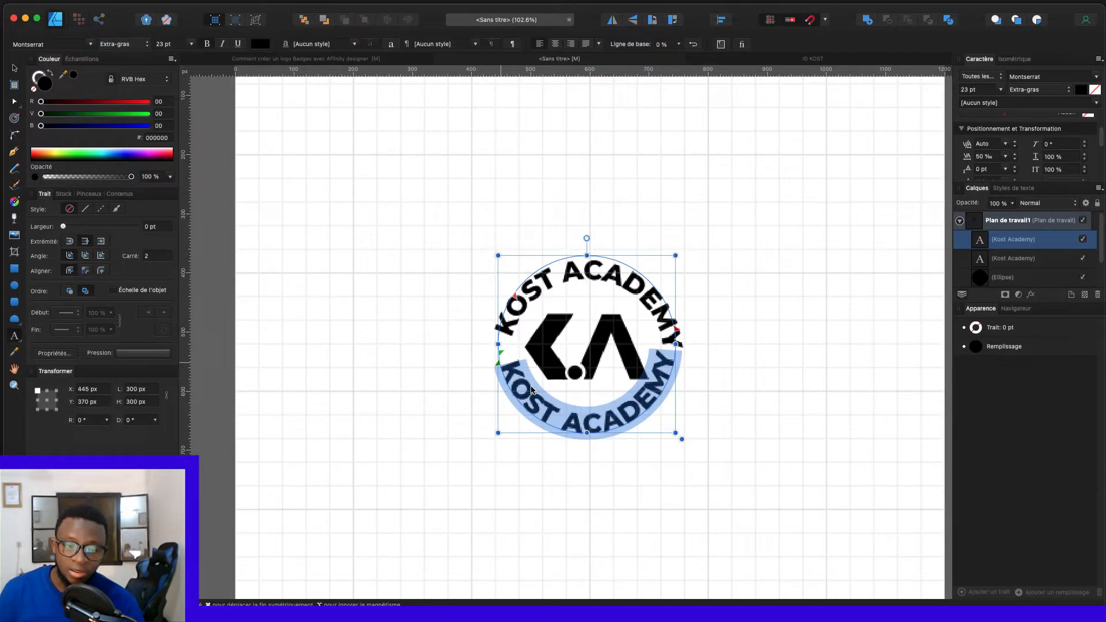
pyautogui.moveTo(499, 361); pyautogui.dragTo(498, 363)
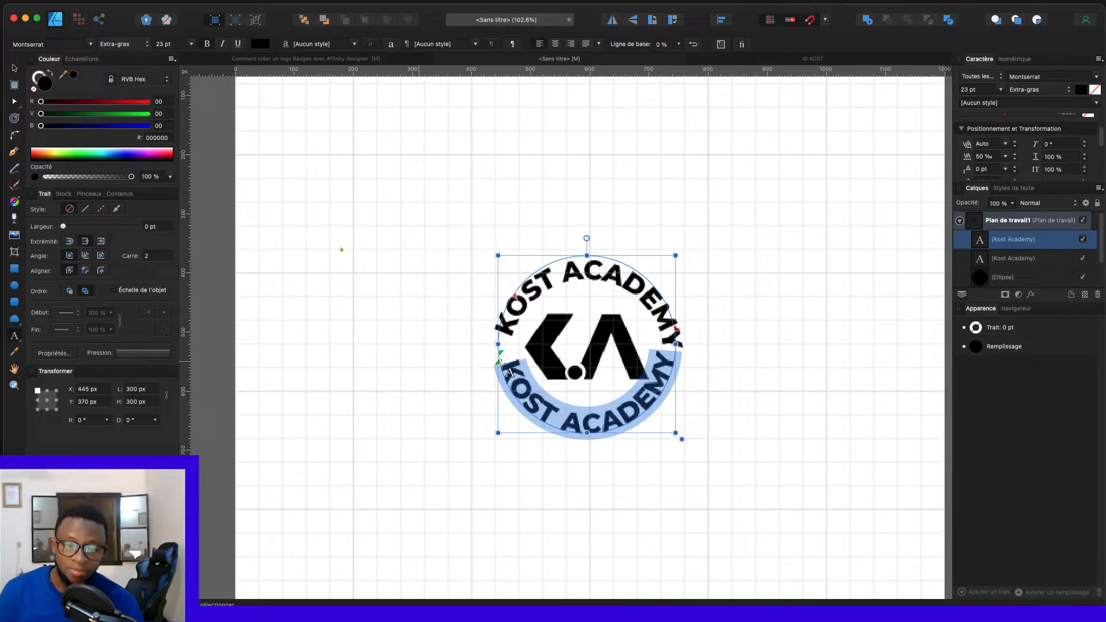
# Step: Set the weight of the lower curved text to Semi-gras
pyautogui.click(178, 45)
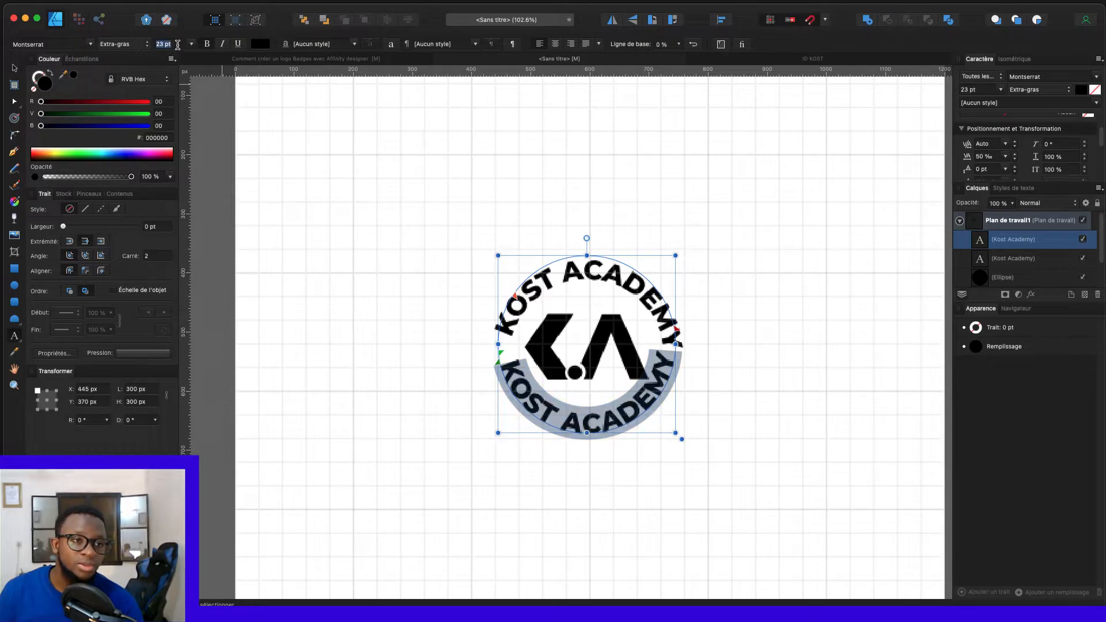
pyautogui.click(121, 44)
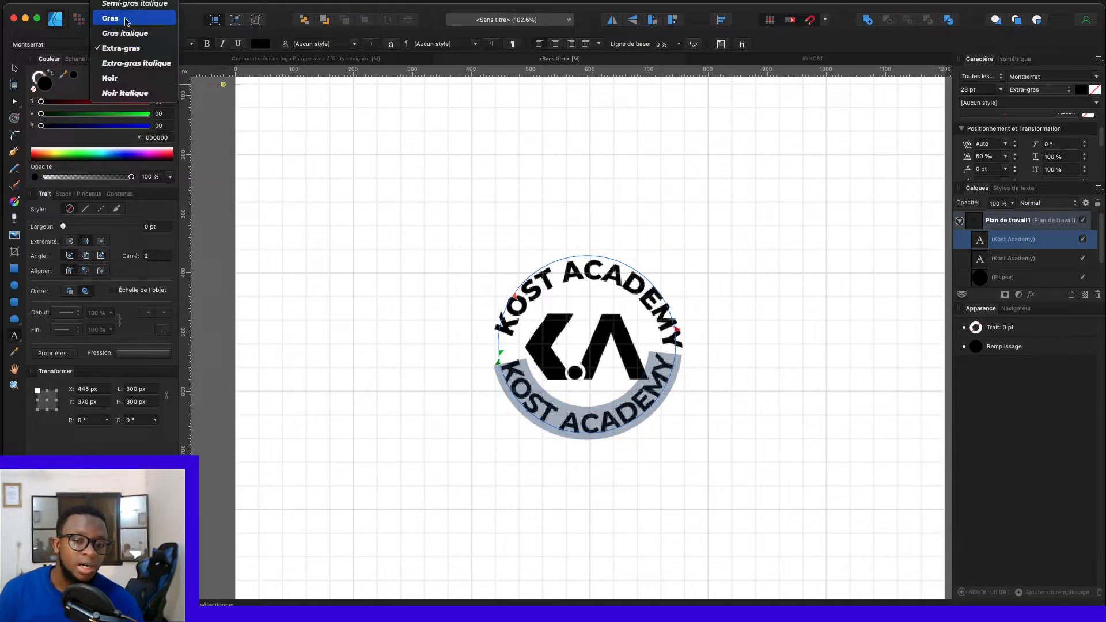
pyautogui.scroll(1, 124, 22)
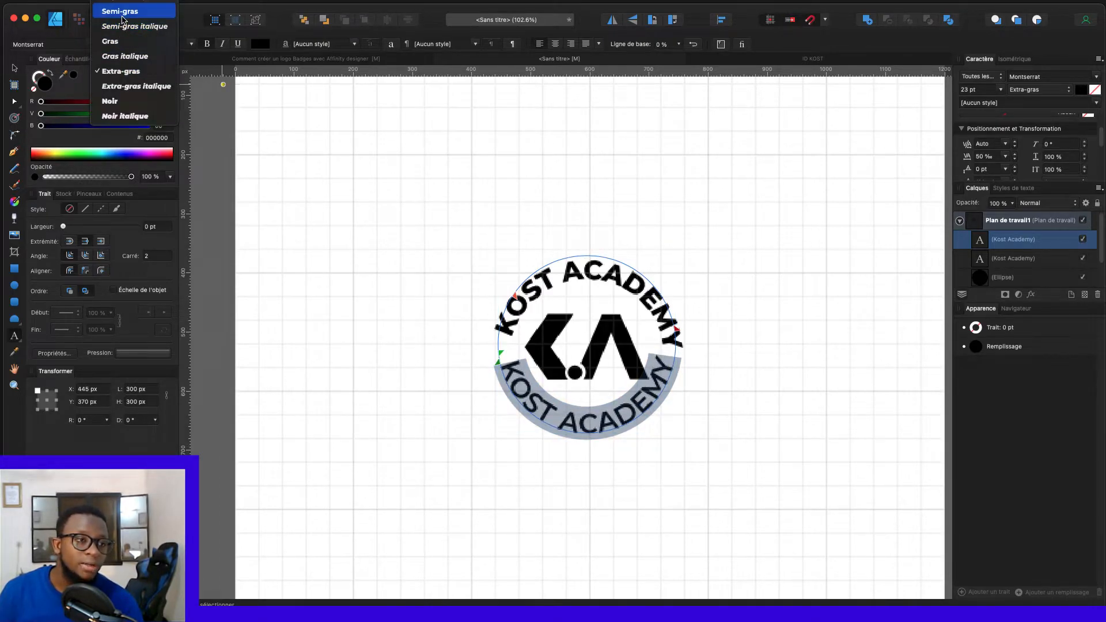
pyautogui.click(121, 12)
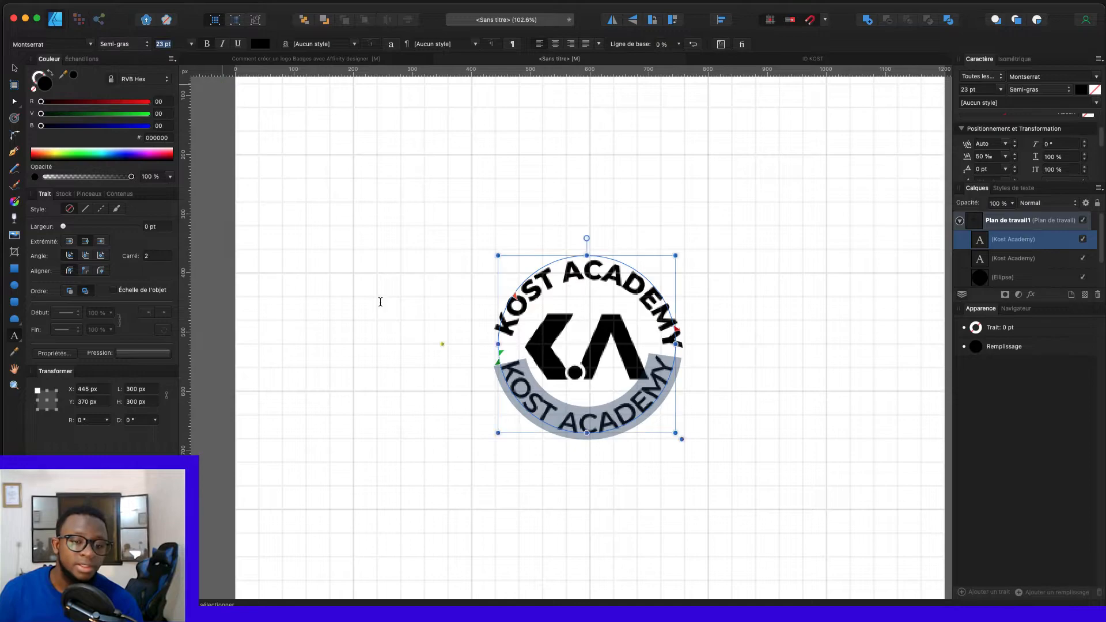
# Step: Replace the lower curved text with "BRANDING -DESIGN -PRODUCTIVITÉ"
pyautogui.click(578, 423)
pyautogui.press('super+a')
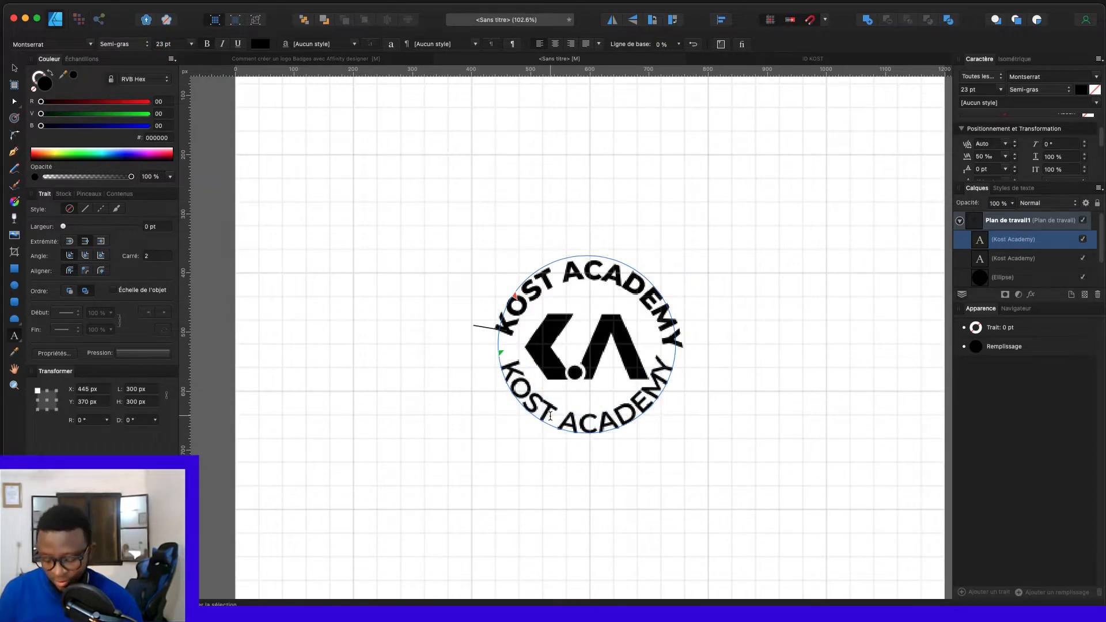
pyautogui.write('BRANDING')
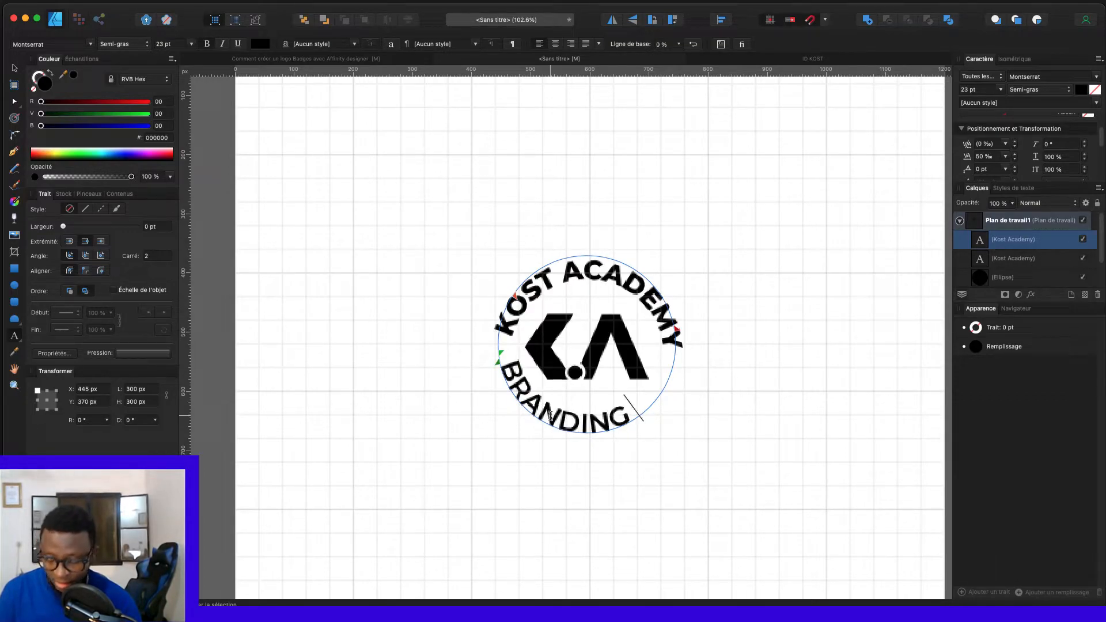
pyautogui.write(' -')
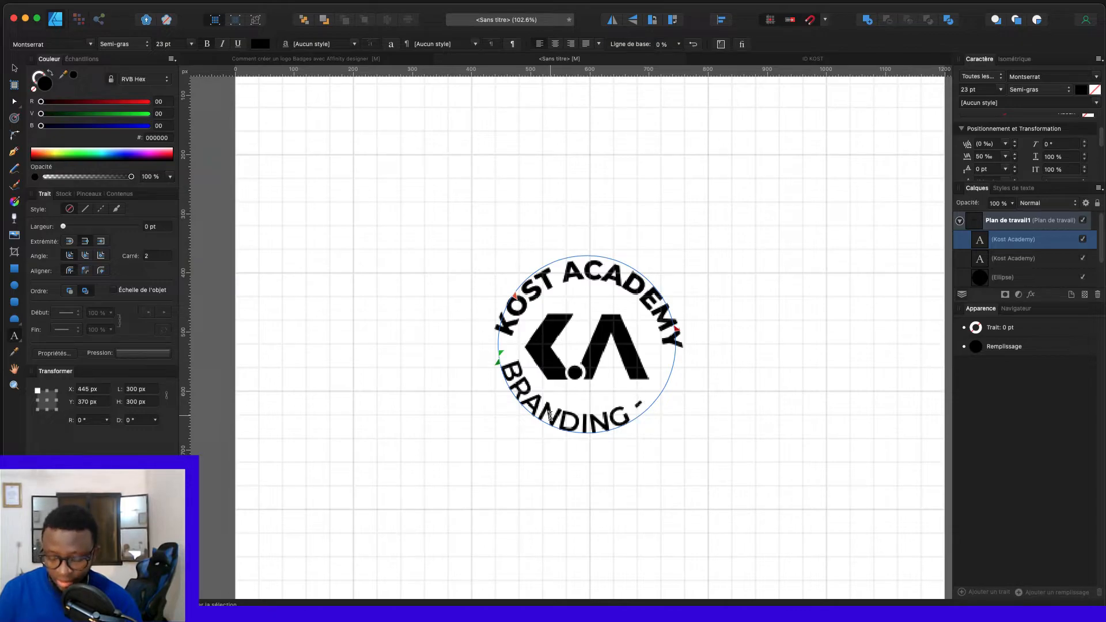
pyautogui.write('D')
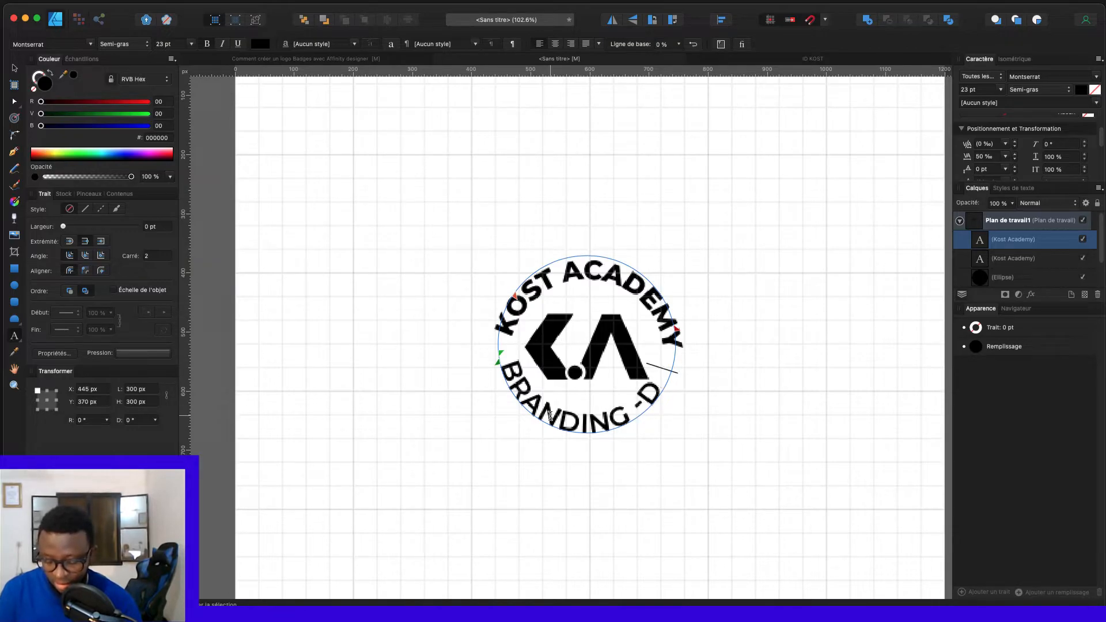
pyautogui.write('ESIG')
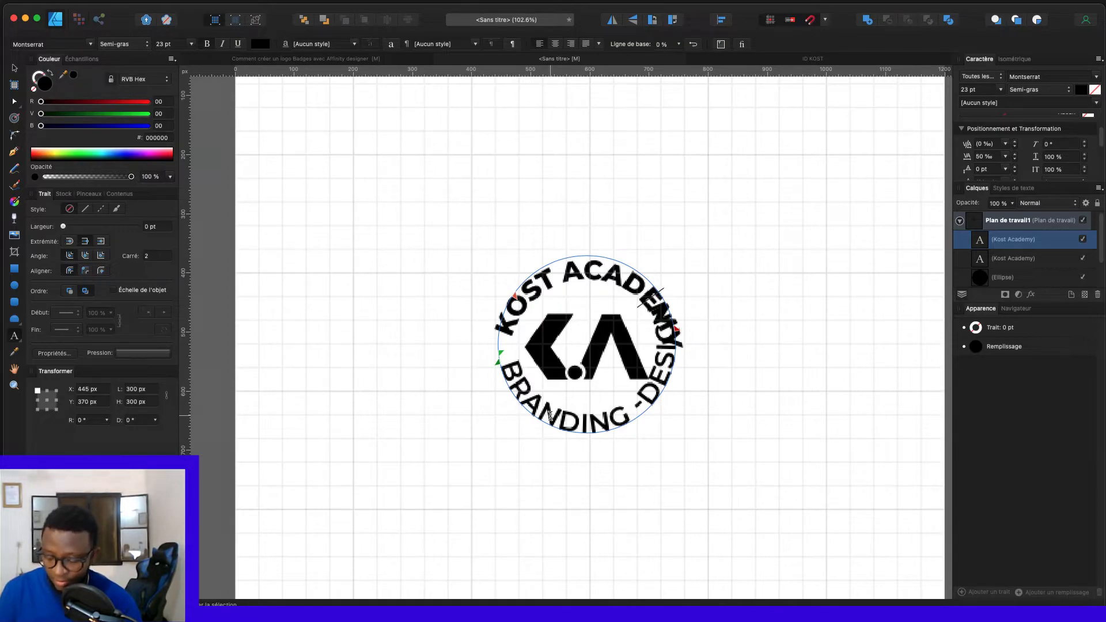
pyautogui.write('N -PRODUC')
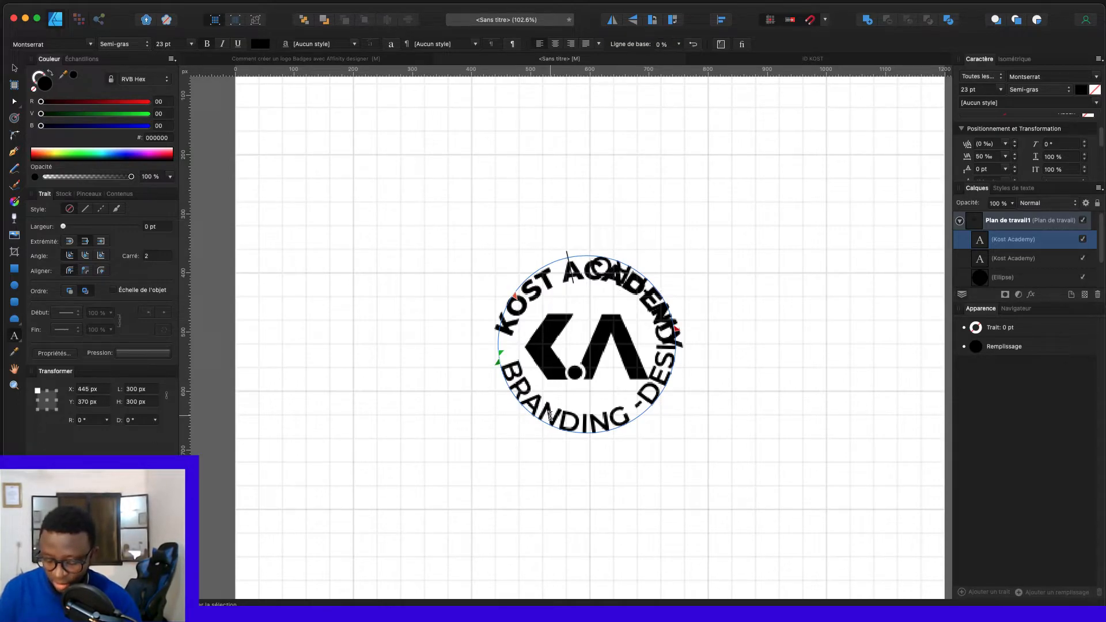
pyautogui.write('TIVITÉ')
pyautogui.press('Escape')
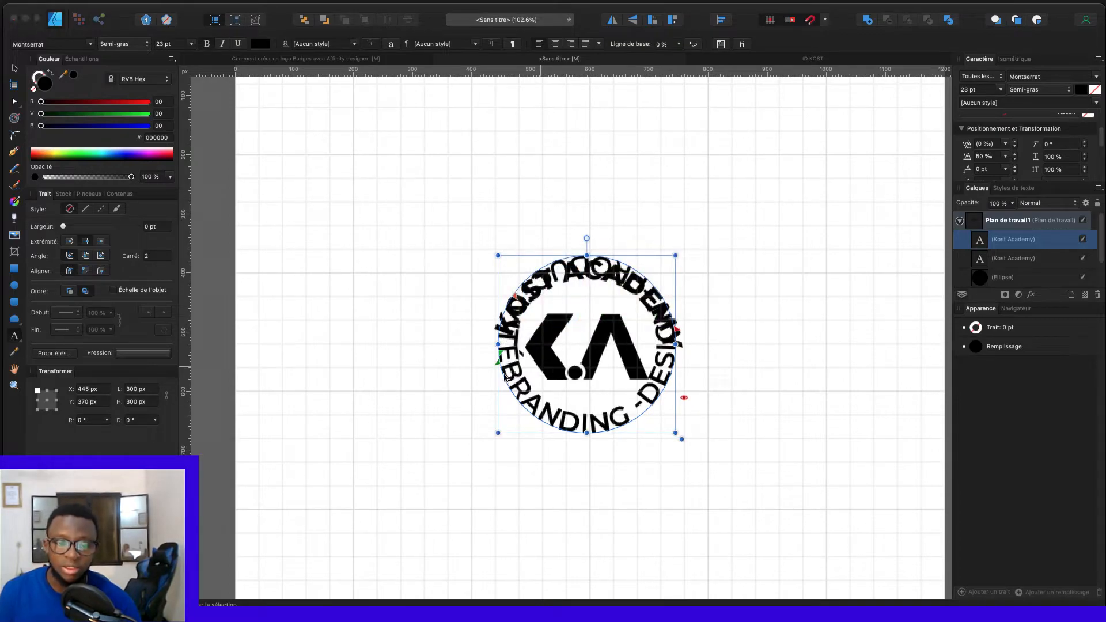
# Step: Set the font size of the whole lower curved text to 10 pt
pyautogui.press('Down')
pyautogui.press('Down')
pyautogui.press('Down')
pyautogui.press('Down')
pyautogui.press('Down')
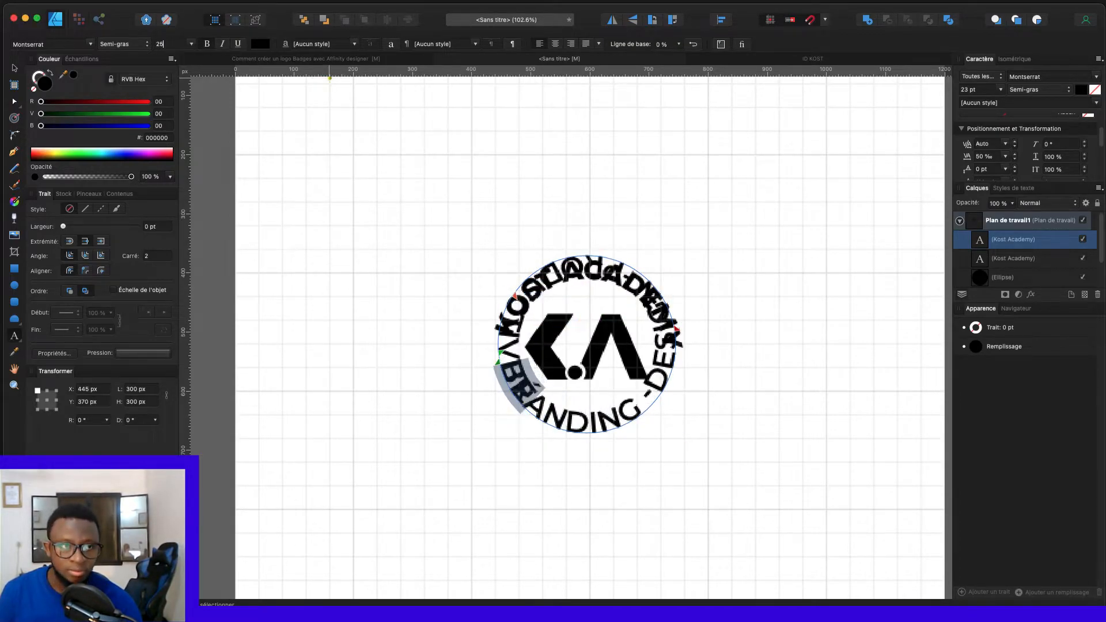
pyautogui.press('Down')
pyautogui.press('Down')
pyautogui.press('Down')
pyautogui.press('Down')
pyautogui.press('Down')
pyautogui.press('Down')
pyautogui.press('Down')
pyautogui.press('Down')
pyautogui.press('Down')
pyautogui.press('Down')
pyautogui.press('Down')
pyautogui.press('Down')
pyautogui.press('Down')
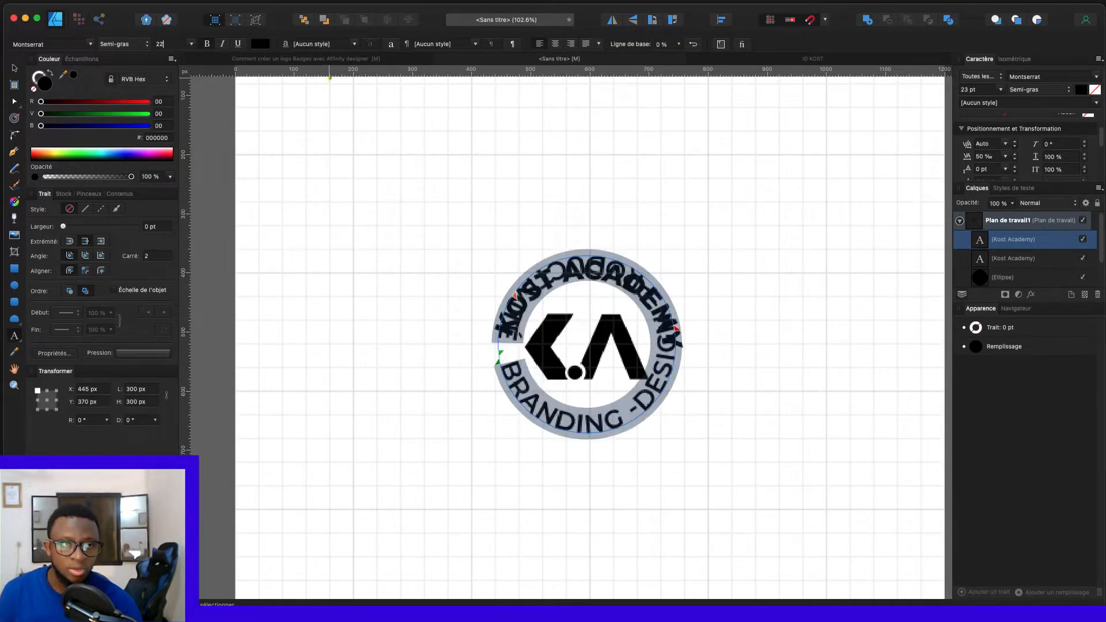
pyautogui.press('Down')
pyautogui.press('Down')
pyautogui.press('Down')
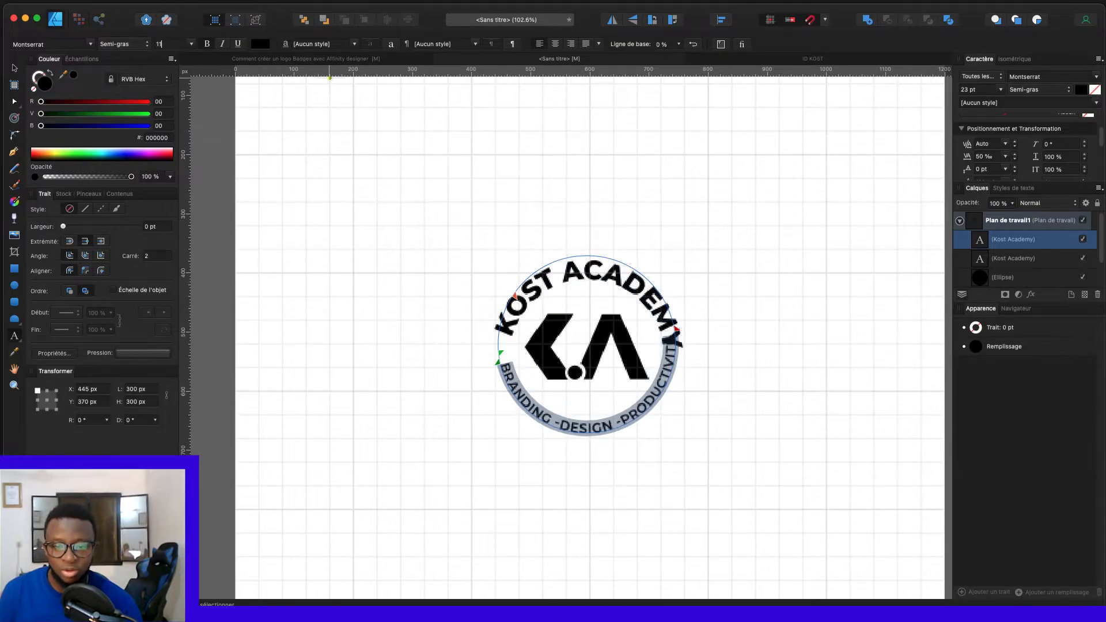
pyautogui.press('Up')
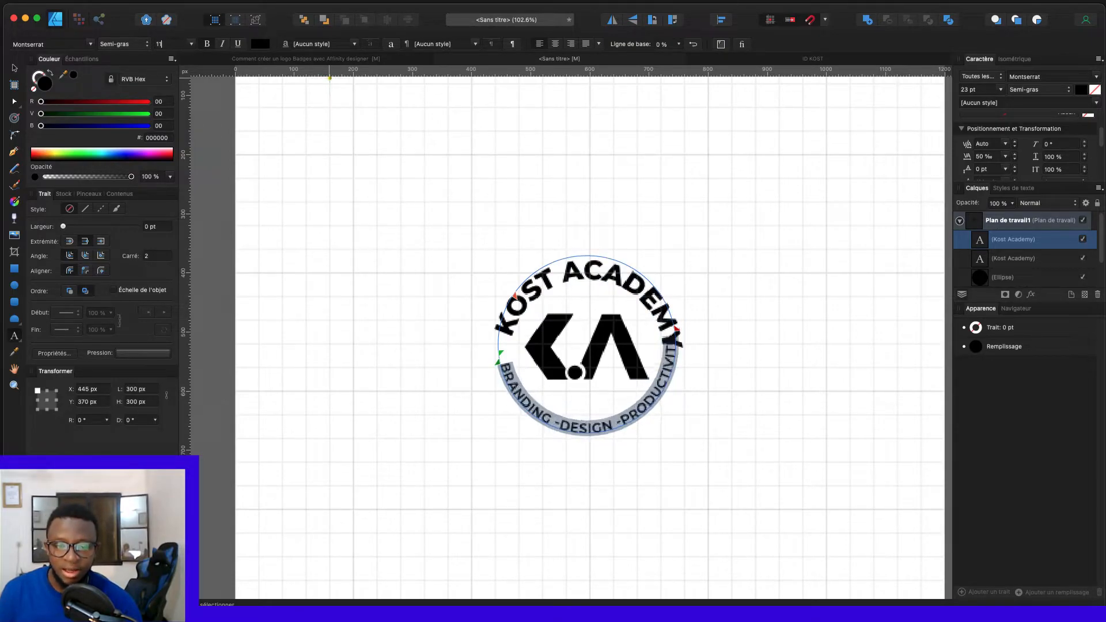
pyautogui.press('Down')
pyautogui.press('Escape')
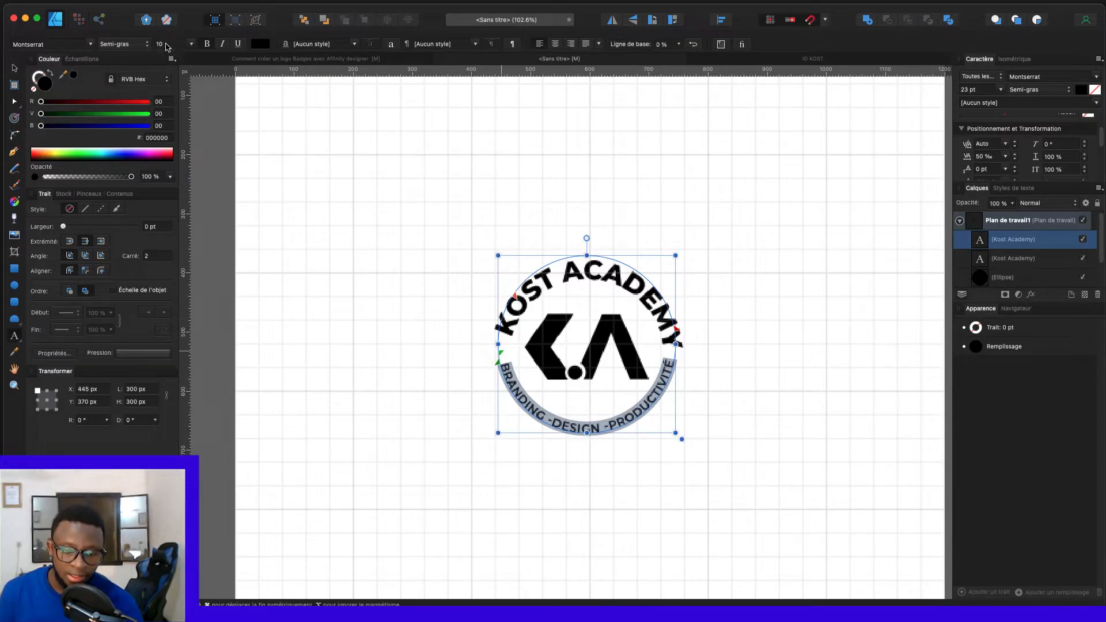
pyautogui.press('Return')
# Step: Shrink the lower text's circle to 280 px with a 16 pt font size, and move its start point higher along the circle
pyautogui.moveTo(501, 351); pyautogui.dragTo(498, 366)
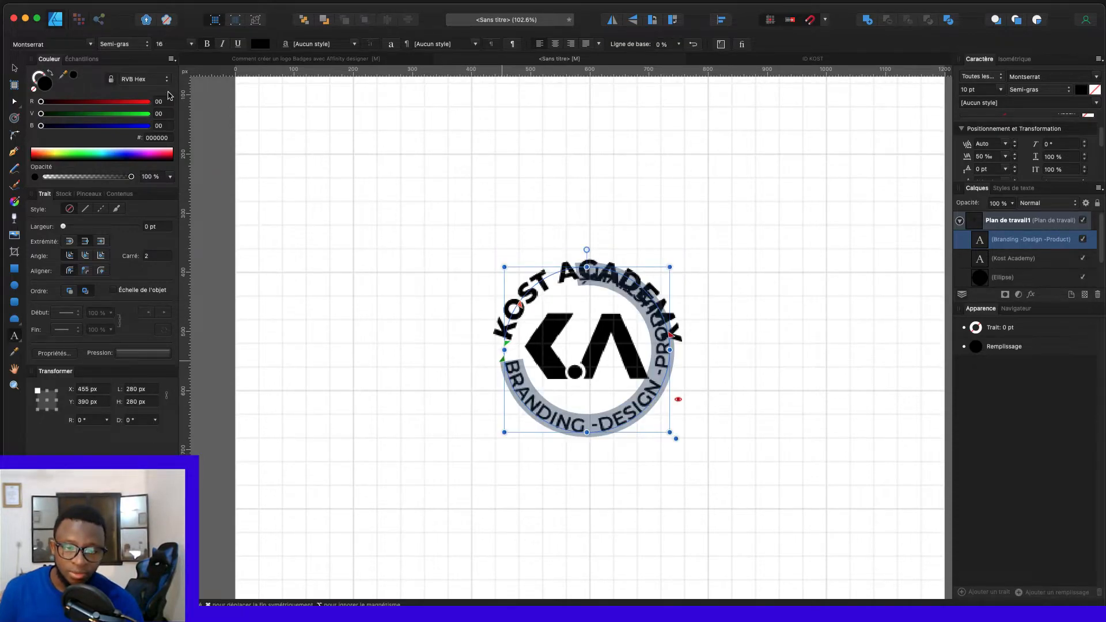
pyautogui.press('Return')
pyautogui.moveTo(506, 322); pyautogui.dragTo(513, 308)
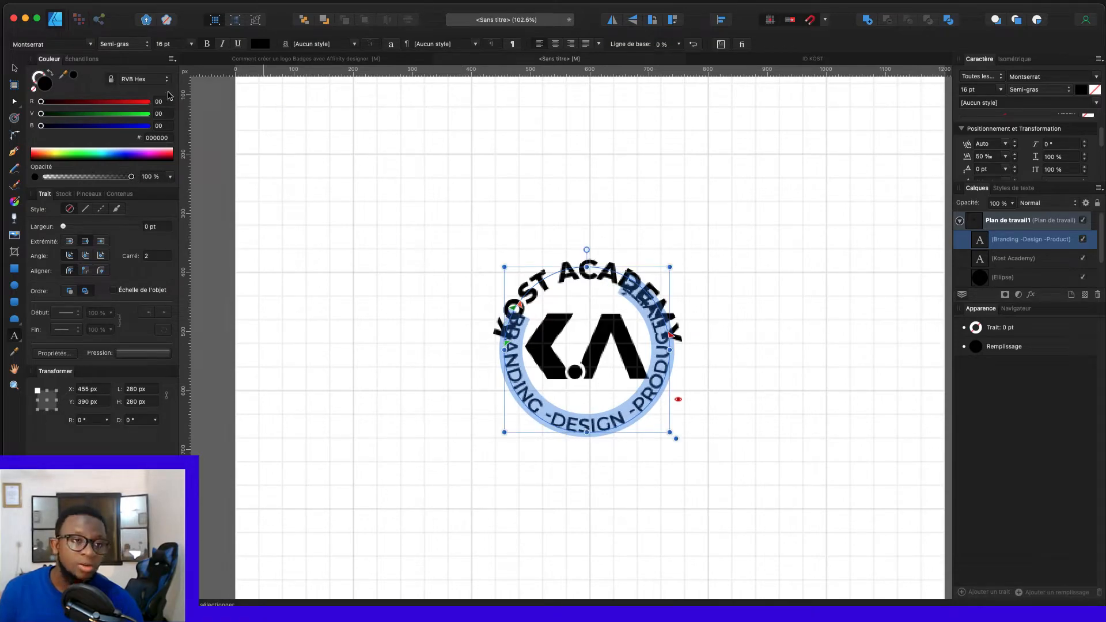
# Step: Set the lower text's font size to 13 pt and move its circle to X 450 px, Y 430 px
pyautogui.click(168, 44)
pyautogui.write('15')
pyautogui.press('BackSpace')
pyautogui.write('3')
pyautogui.press('Return')
# Step: Change the lower curved text to "BRANDING & DESIGN"
pyautogui.press('BackSpace')
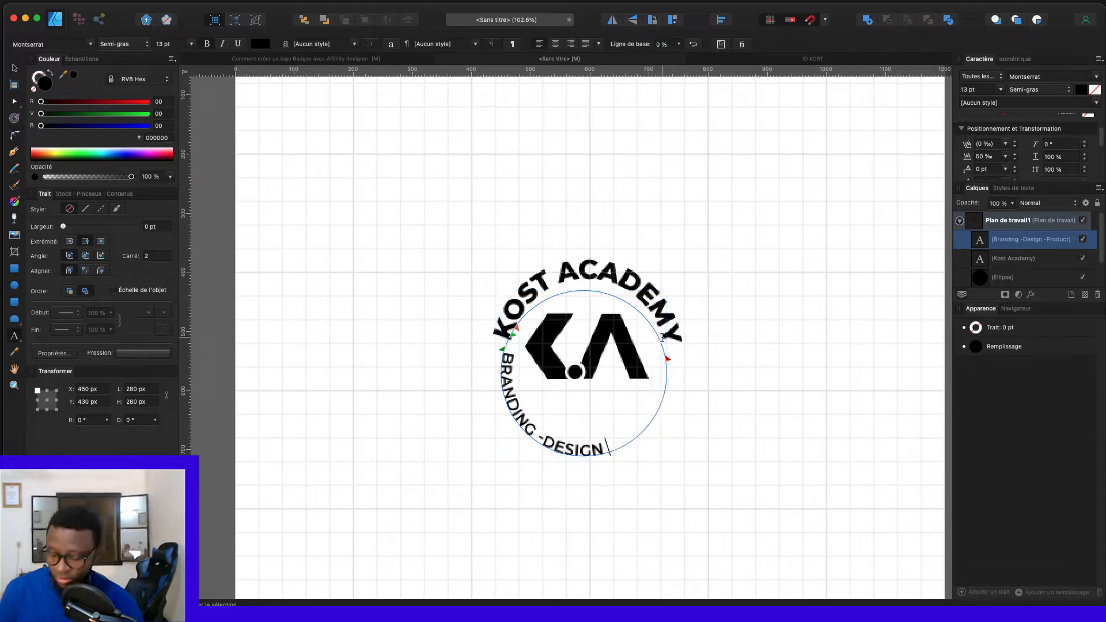
pyautogui.hotkey('shift', 'Left')
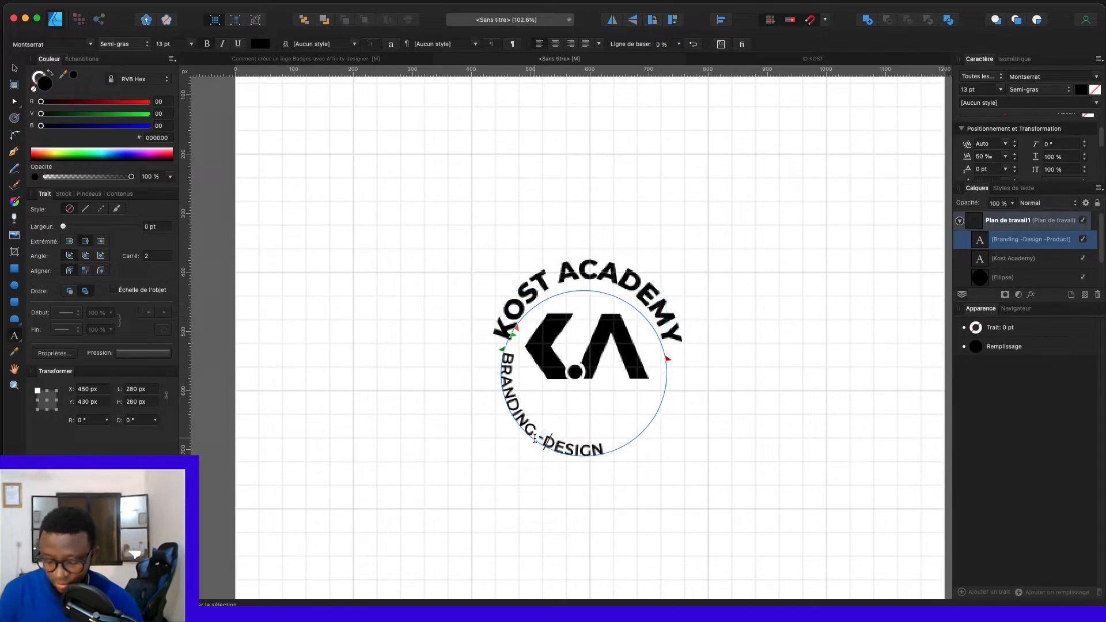
pyautogui.write('&')
# Step: Set the lower curved text's font size to 19 pt and adjust its start point along the circle
pyautogui.press('super+a')
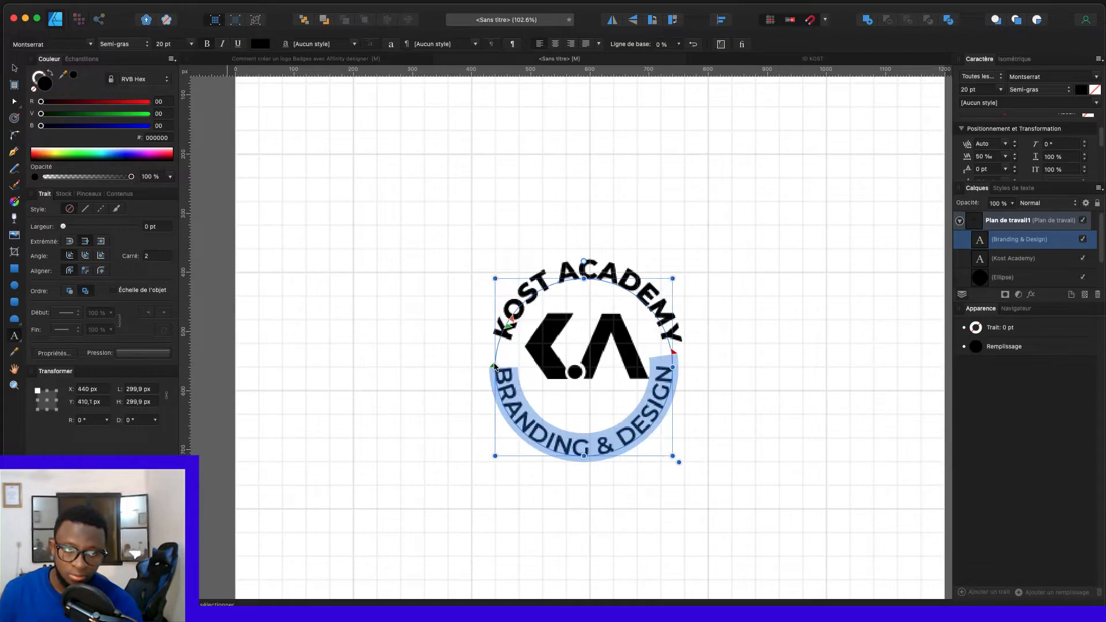
pyautogui.click(166, 43)
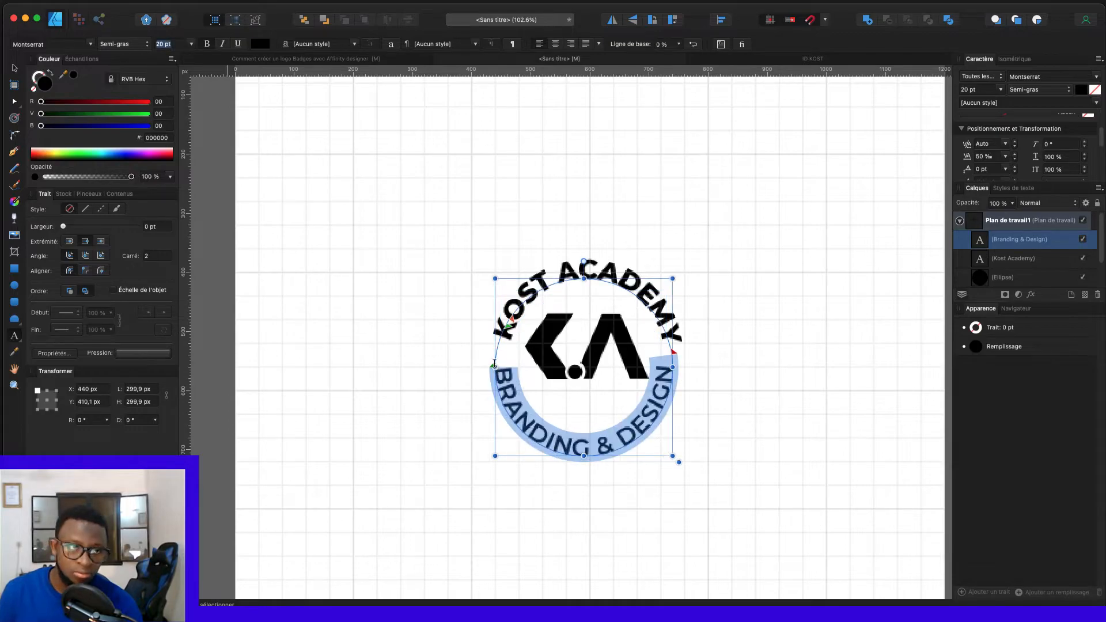
pyautogui.write('19')
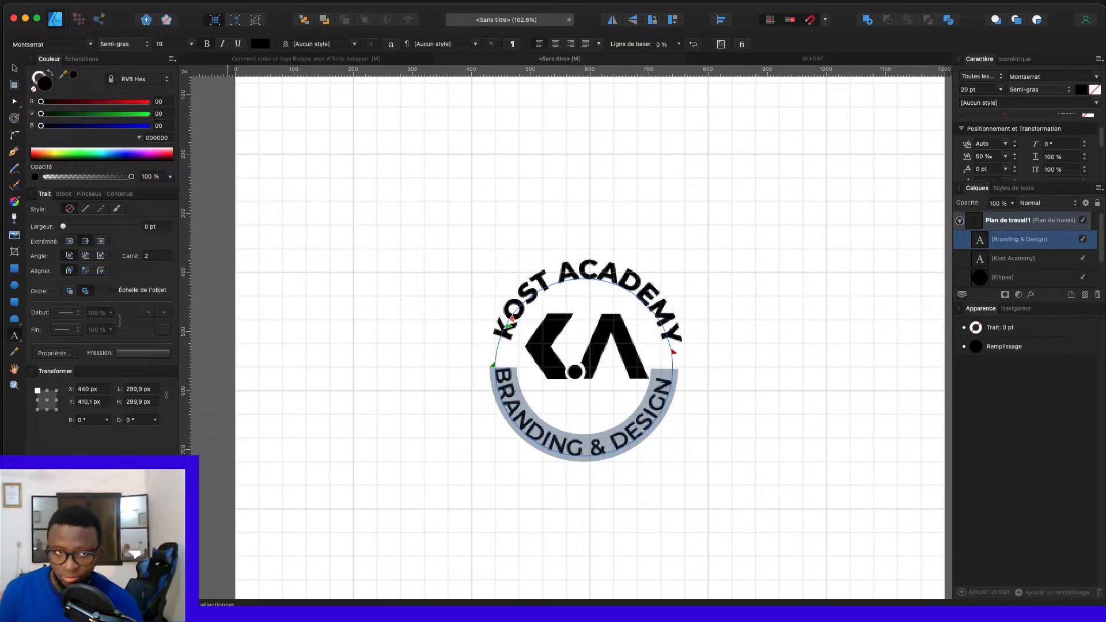
pyautogui.press('Return')
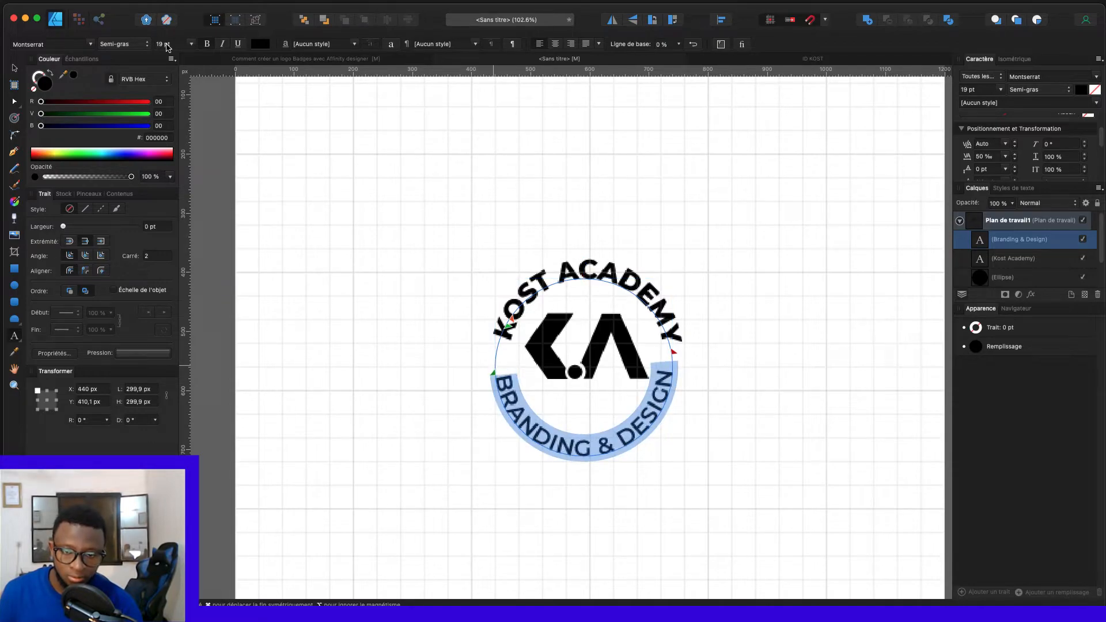
pyautogui.moveTo(492, 375); pyautogui.dragTo(492, 375)
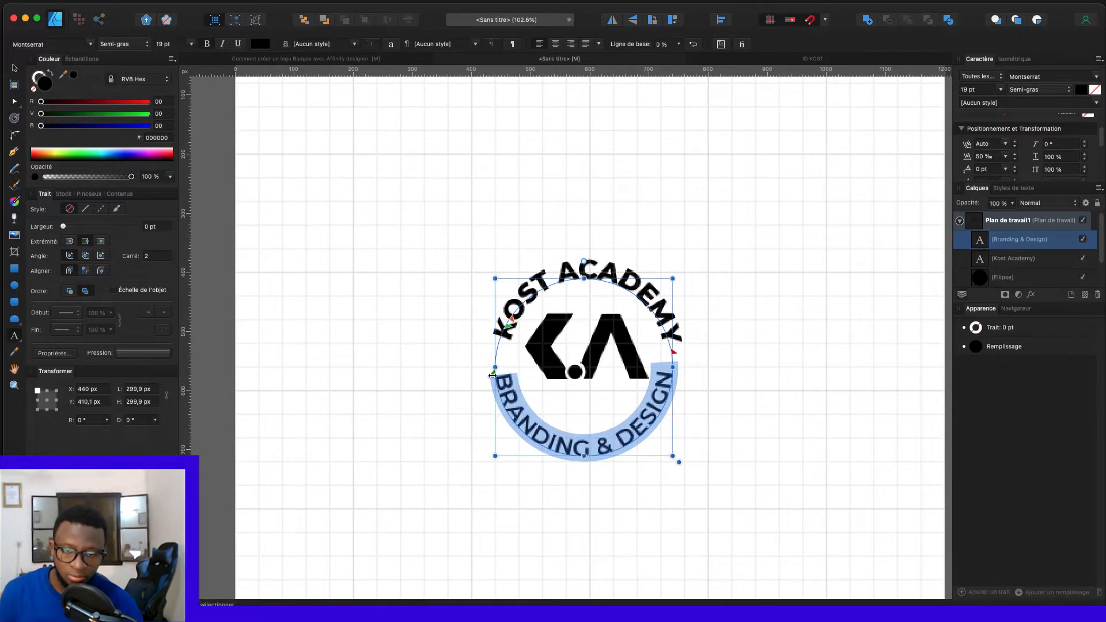
# Step: Align the upper and lower curved texts on a common horizontal centre
pyautogui.click(14, 68)
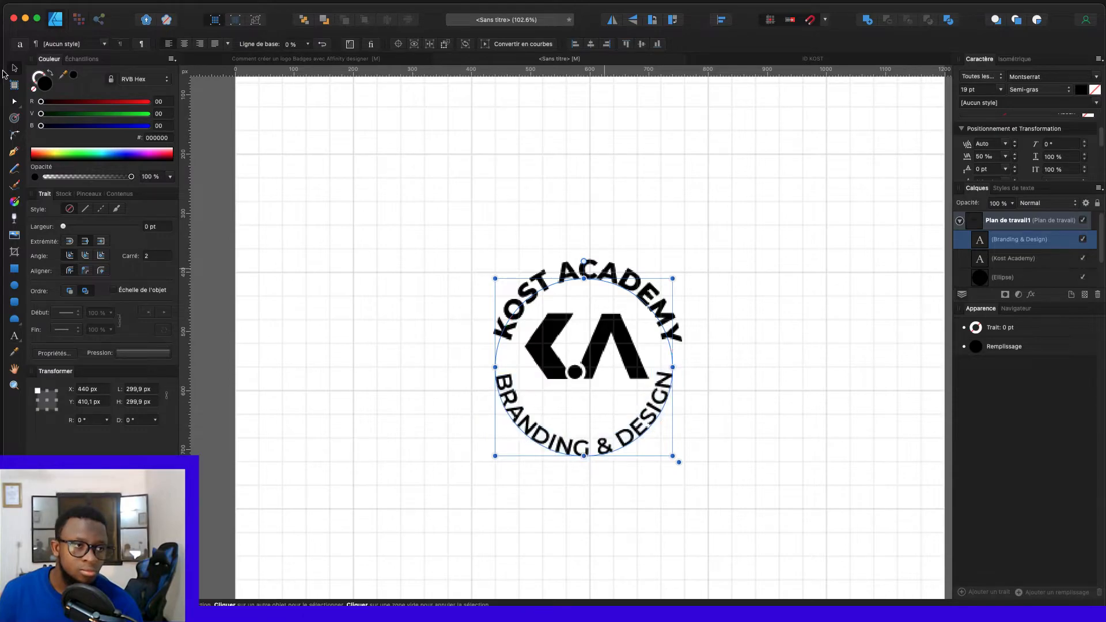
pyautogui.keyDown('shift'); pyautogui.click(605, 273); pyautogui.keyUp('shift')
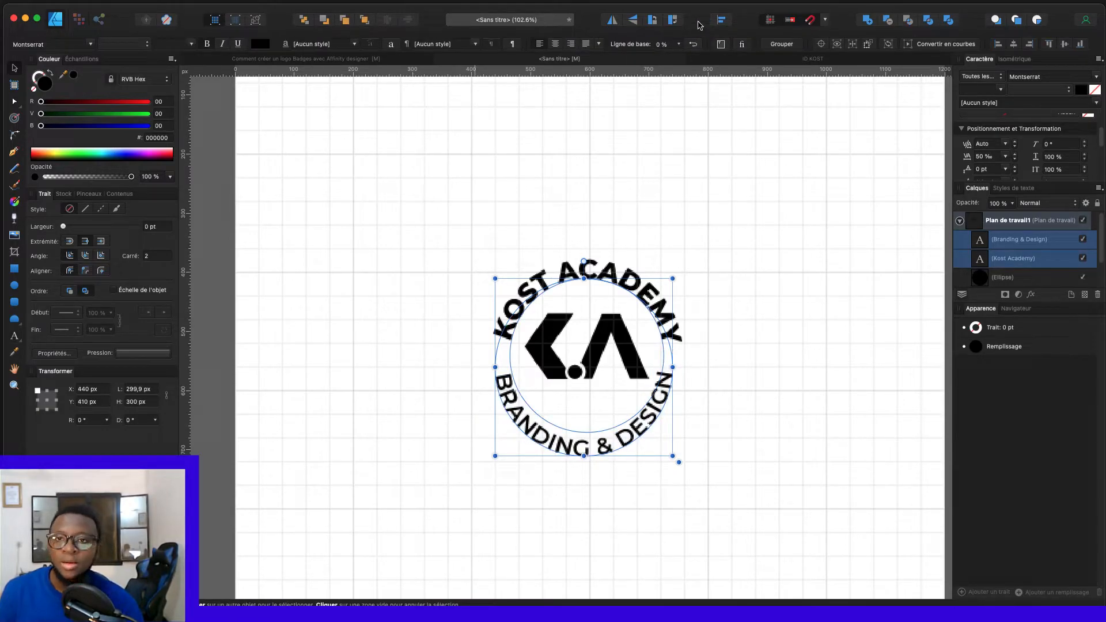
pyautogui.click(1014, 47)
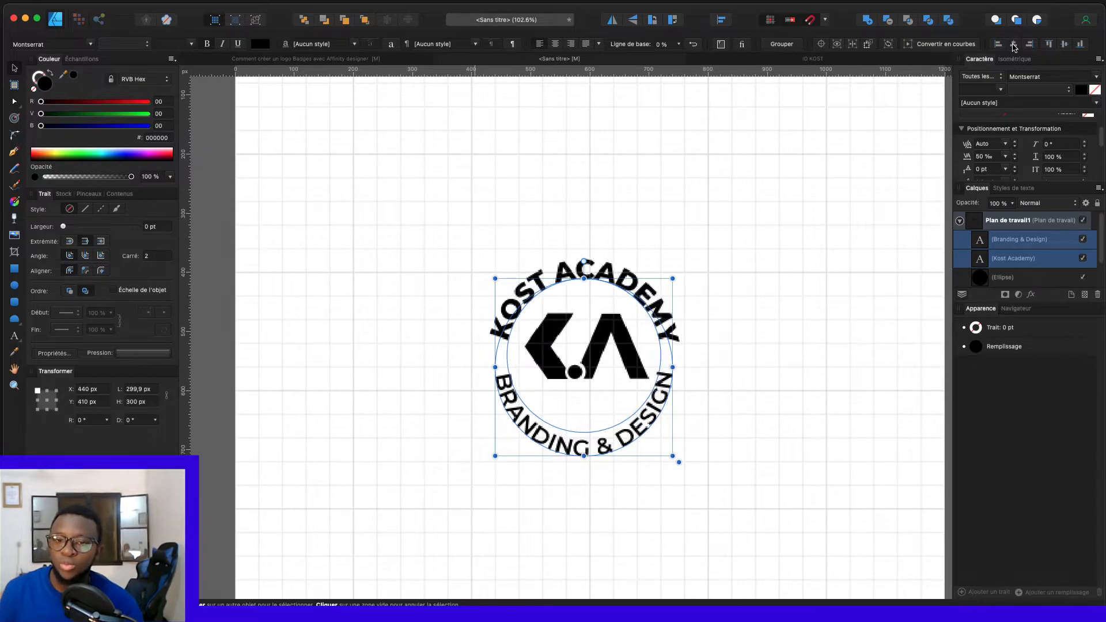
# Step: Group the ellipse and the two curves that form the KA monogram
pyautogui.keyDown('shift'); pyautogui.click(588, 365); pyautogui.keyUp('shift')
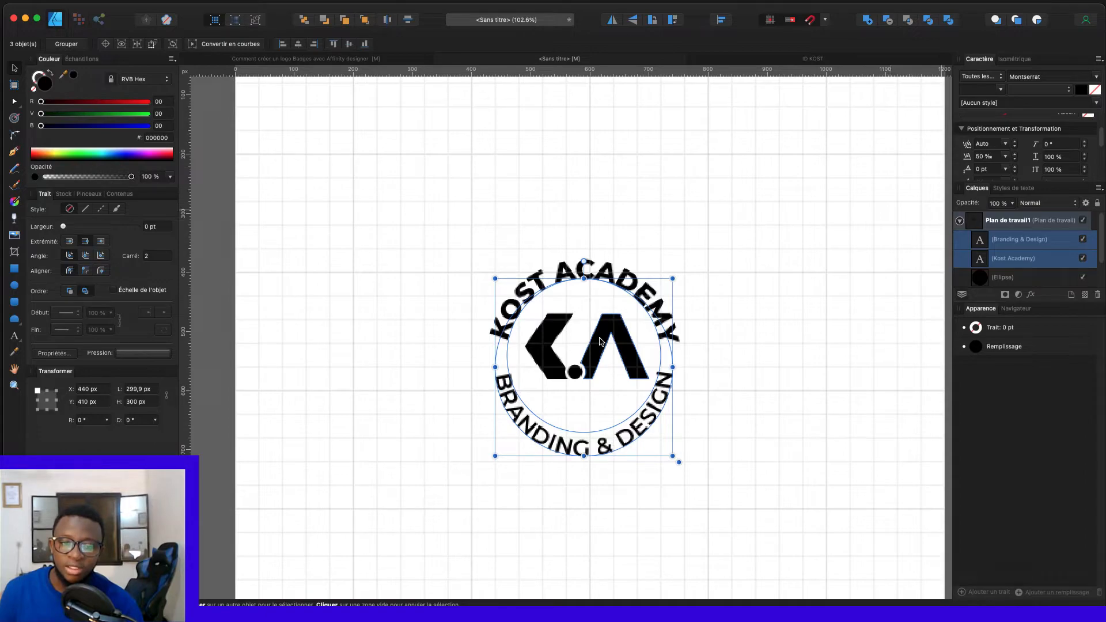
pyautogui.scroll(-2, 1028, 269)
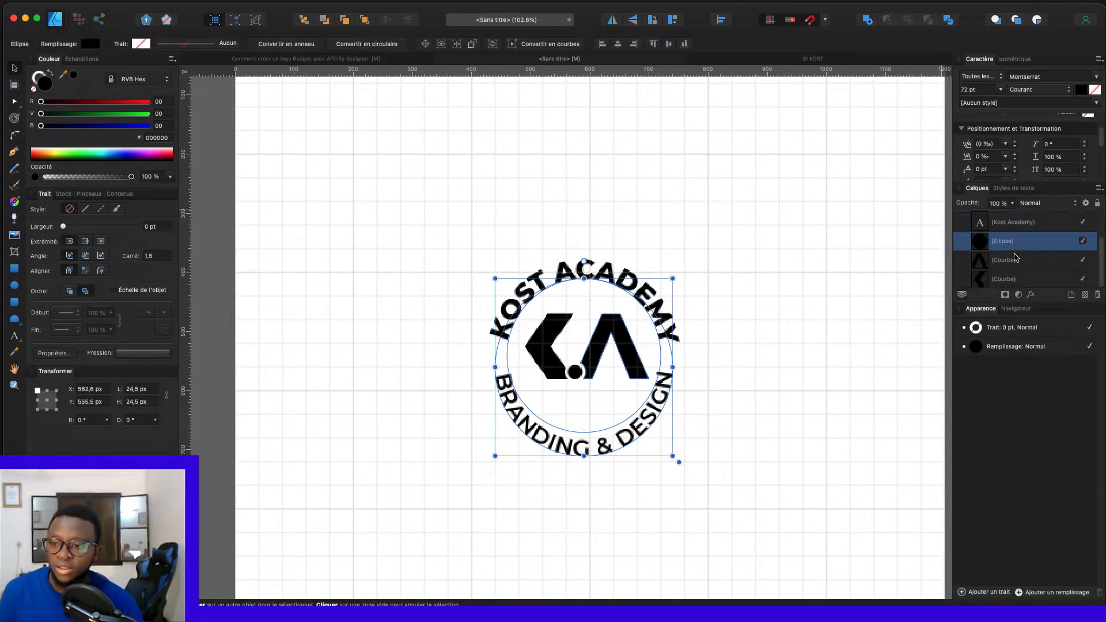
pyautogui.keyDown('shift'); pyautogui.click(1015, 257); pyautogui.keyUp('shift')
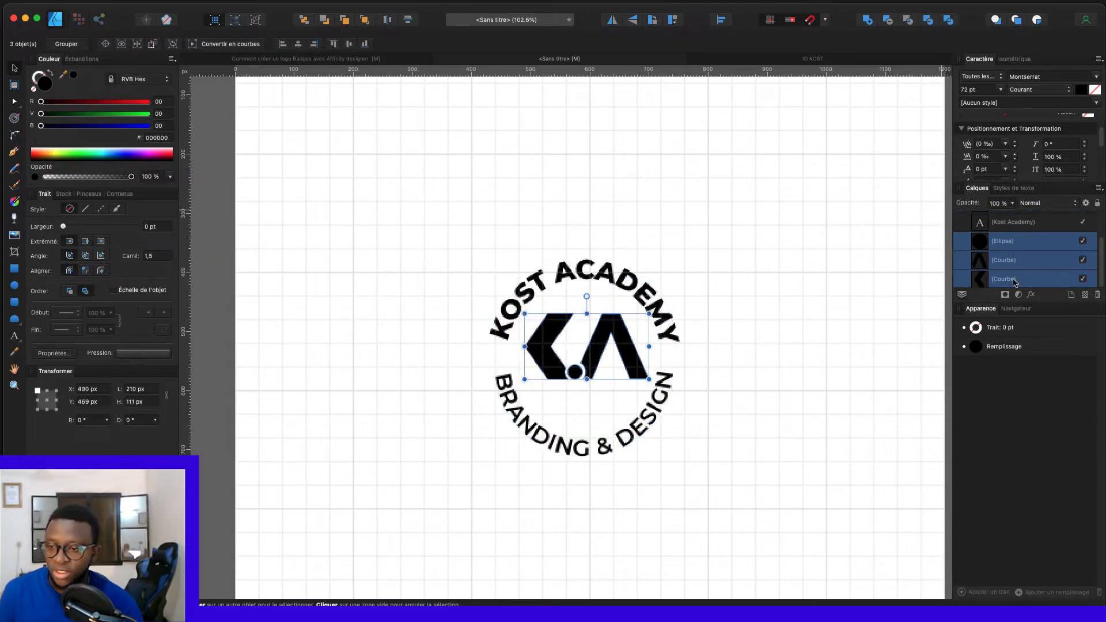
pyautogui.press('super+g')
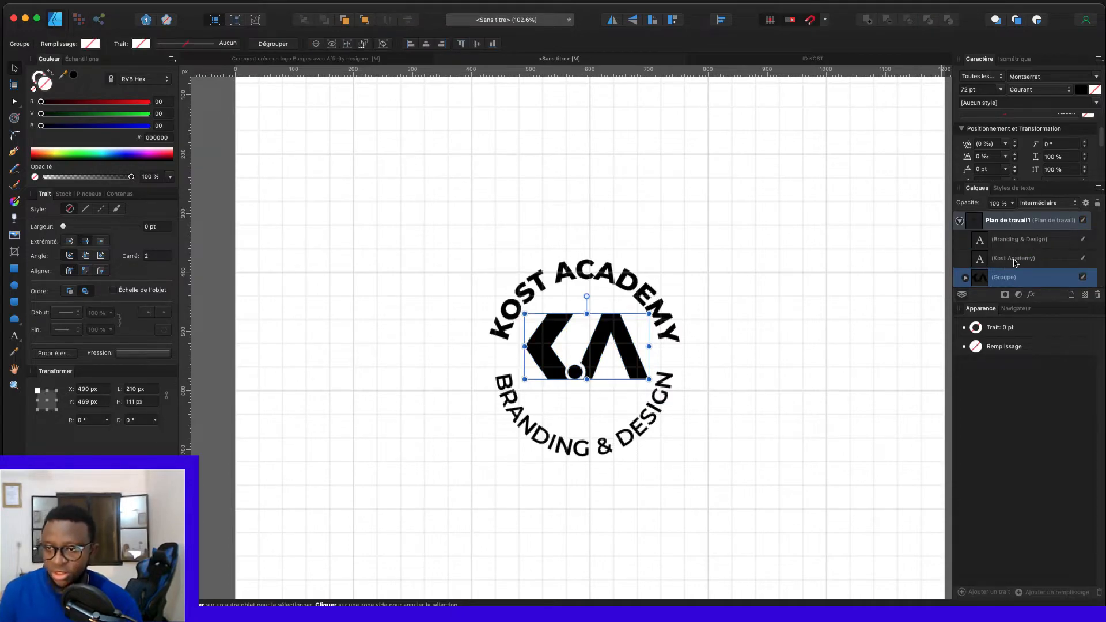
# Step: Centre the KA group and both curved texts on each other horizontally and vertically
pyautogui.keyDown('shift'); pyautogui.click(1014, 259); pyautogui.keyUp('shift')
pyautogui.keyDown('shift'); pyautogui.click(1016, 242); pyautogui.keyUp('shift')
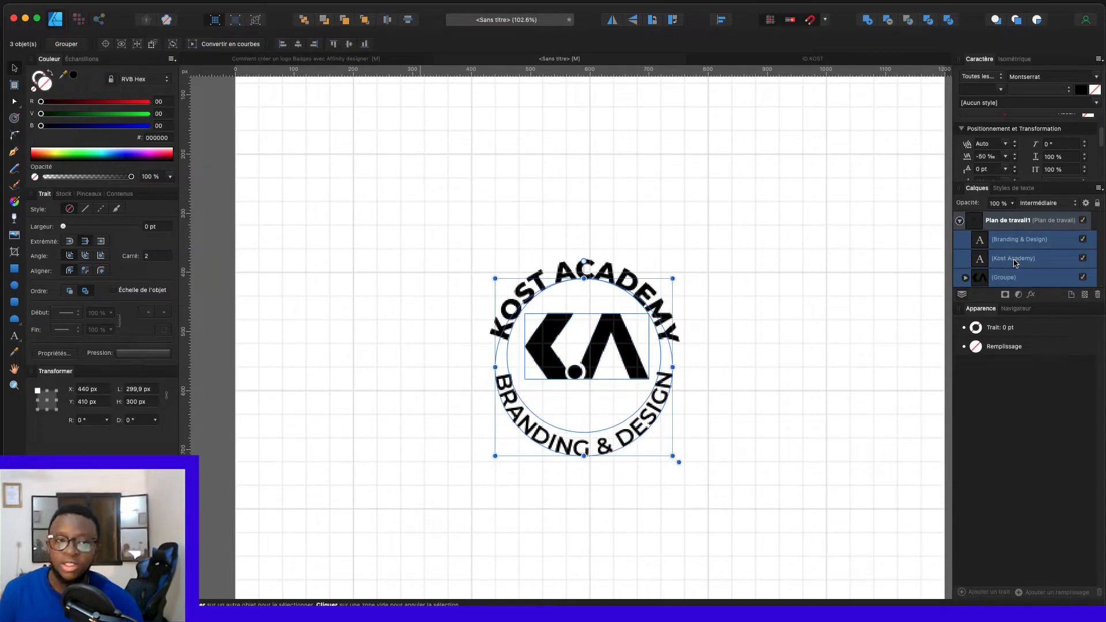
pyautogui.click(298, 45)
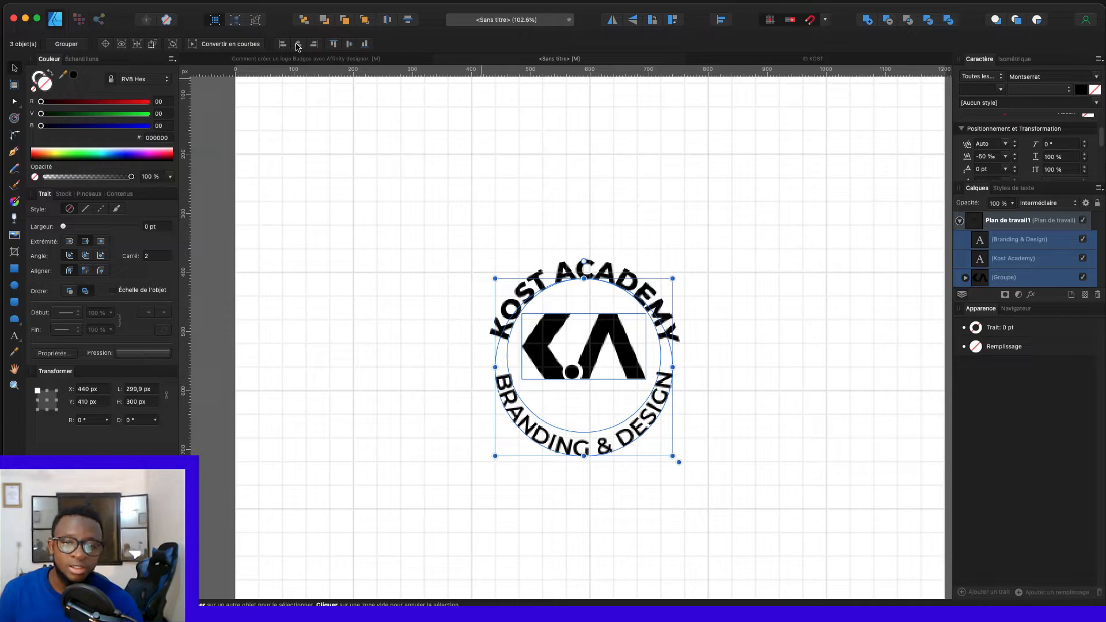
pyautogui.click(349, 45)
pyautogui.scroll(-2, 568, 327)
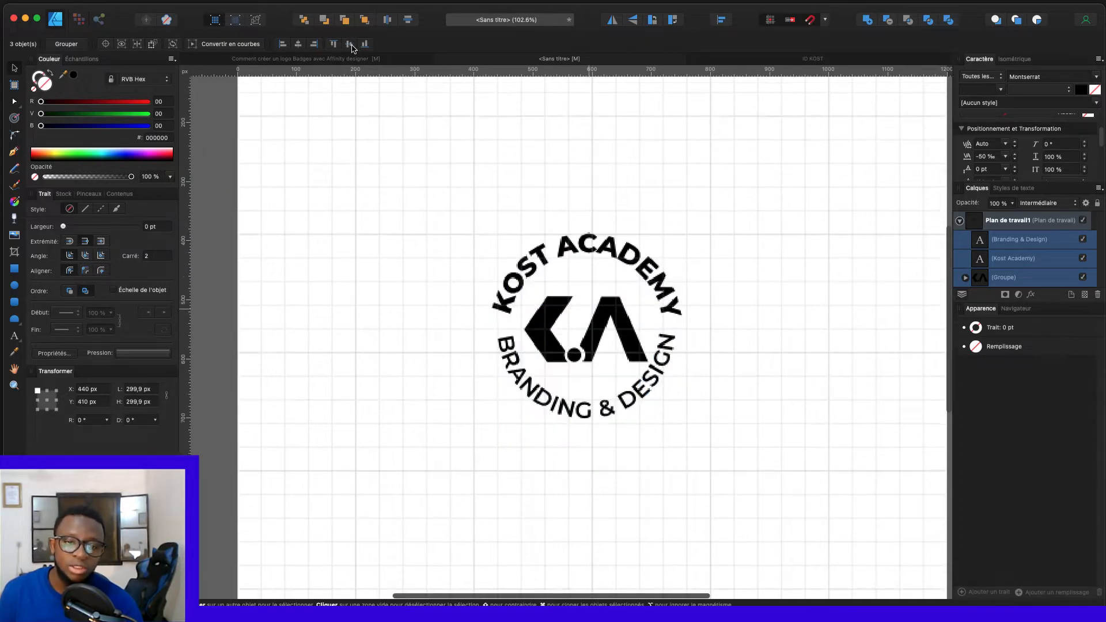
pyautogui.scroll(2, 568, 327)
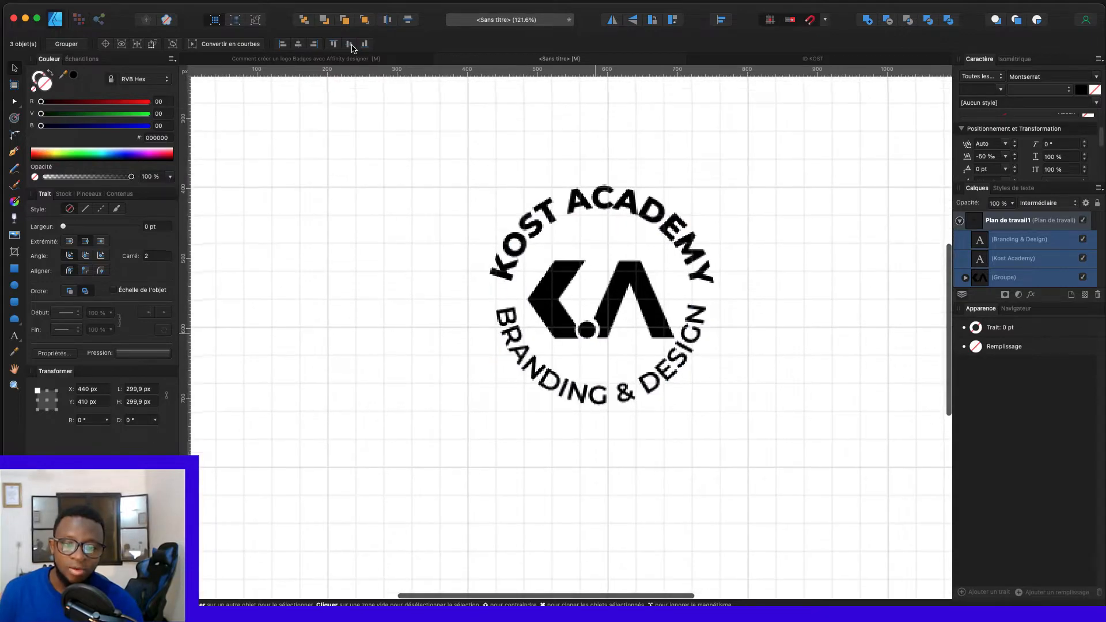
pyautogui.press('Escape')
# Step: Scale the KA monogram group down proportionally to about 161.8 × 85.5 px inside the text ring
pyautogui.scroll(-2, 582, 267)
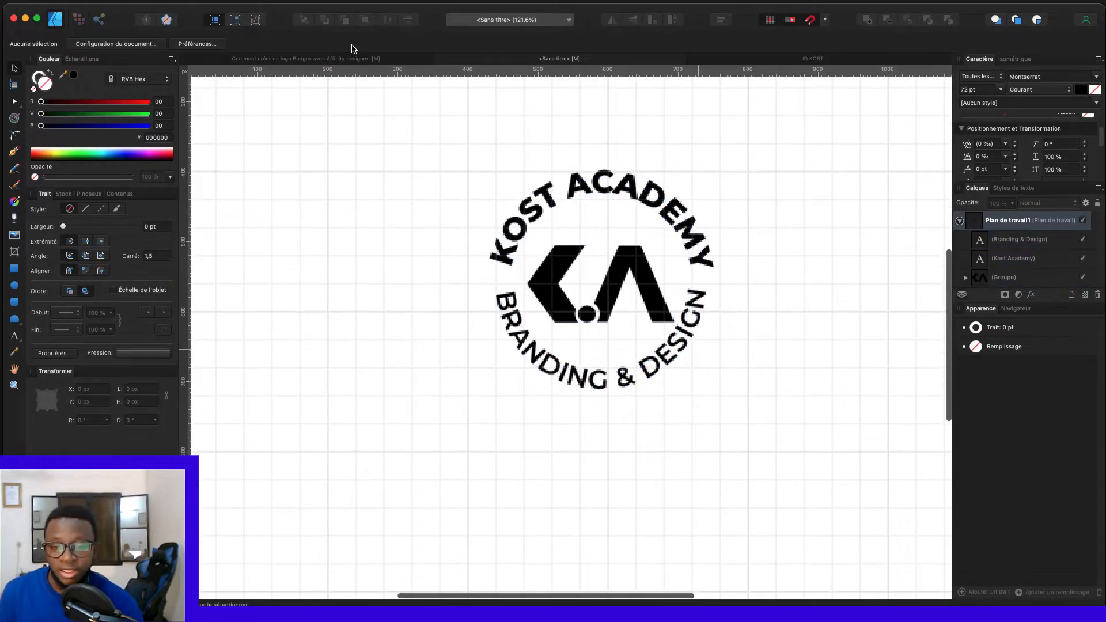
pyautogui.scroll(2, 581, 267)
pyautogui.click(599, 236)
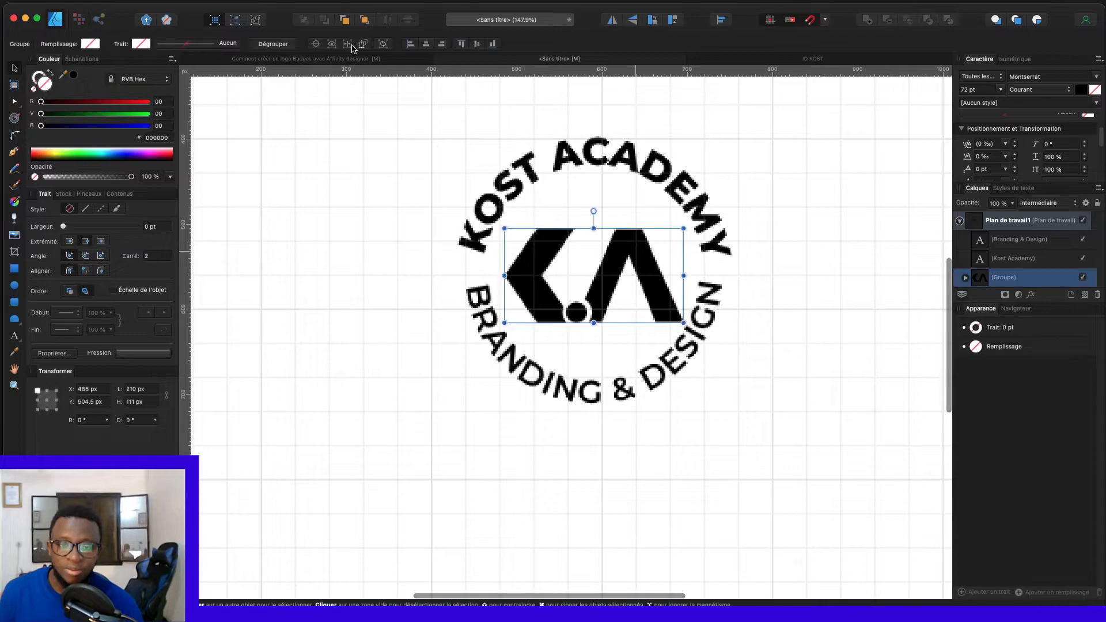
pyautogui.moveTo(592, 230)
pyautogui.mouseDown()
pyautogui.moveTo(590, 252)
pyautogui.moveTo(591, 232)
pyautogui.mouseUp()
pyautogui.scroll(-1, 682, 310)
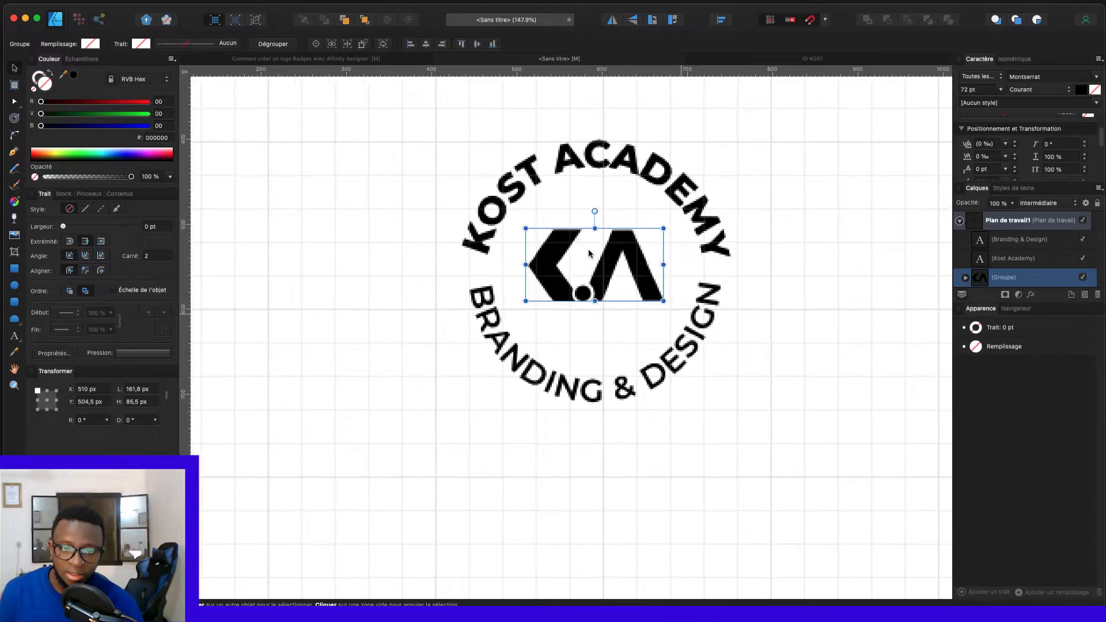
pyautogui.scroll(-5, 589, 250)
pyautogui.click(589, 250)
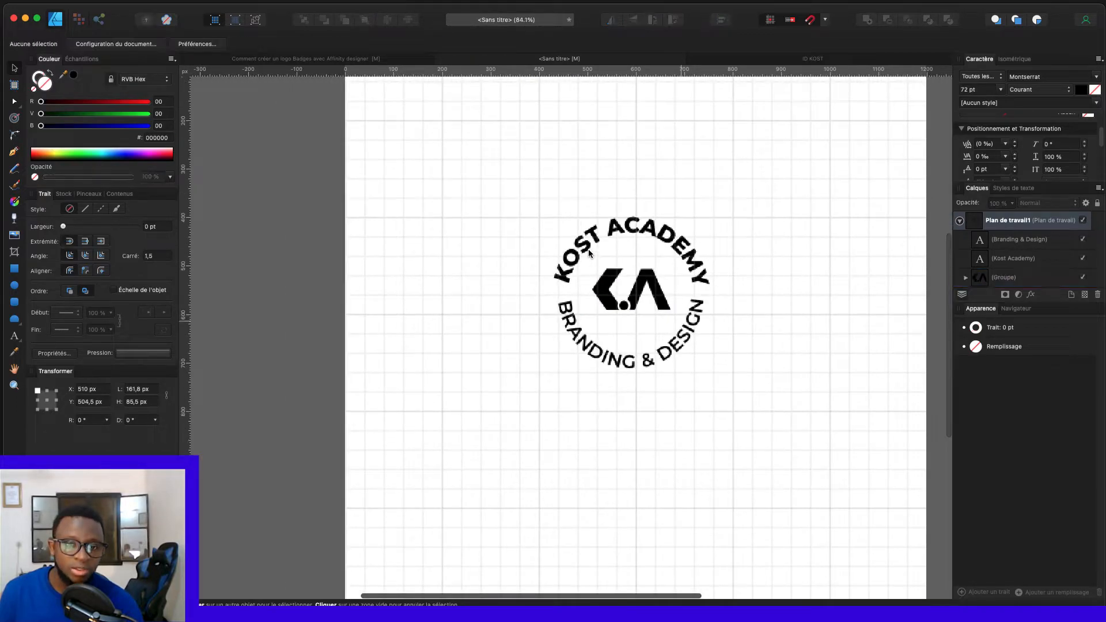
pyautogui.scroll(2, 589, 249)
pyautogui.scroll(3, 650, 424)
pyautogui.scroll(-3, 649, 425)
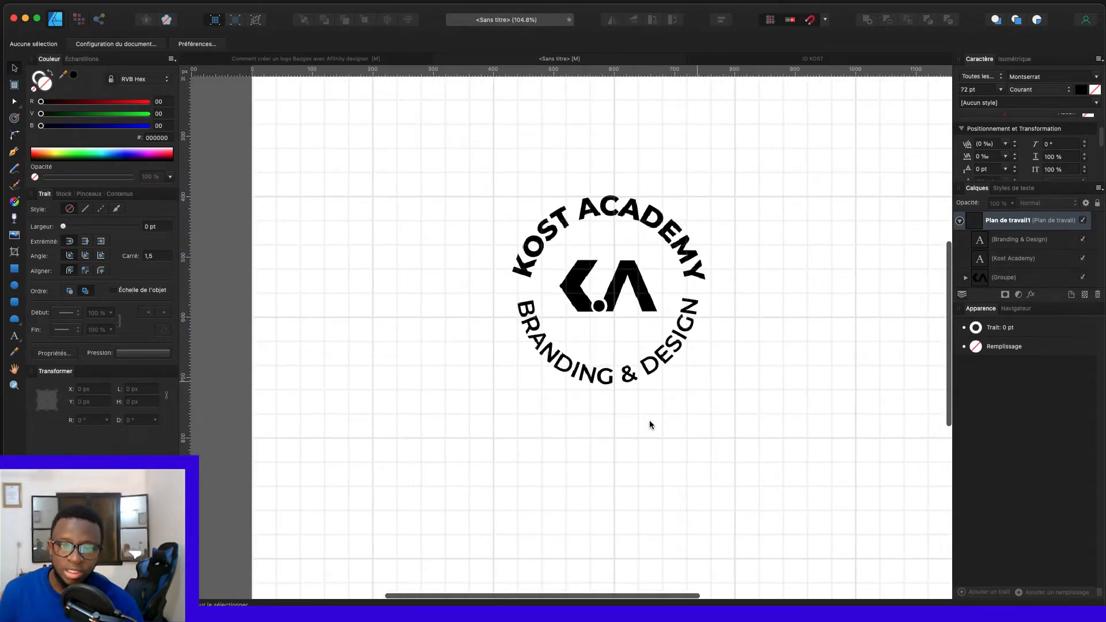
pyautogui.scroll(2, 649, 424)
pyautogui.scroll(-2, 650, 425)
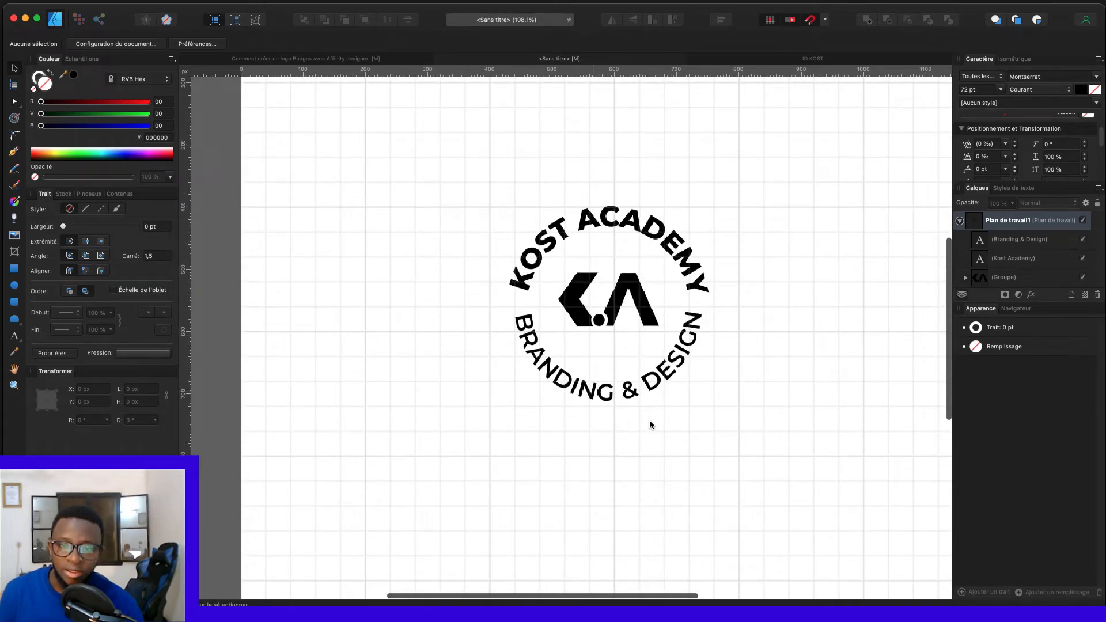
pyautogui.click(563, 373)
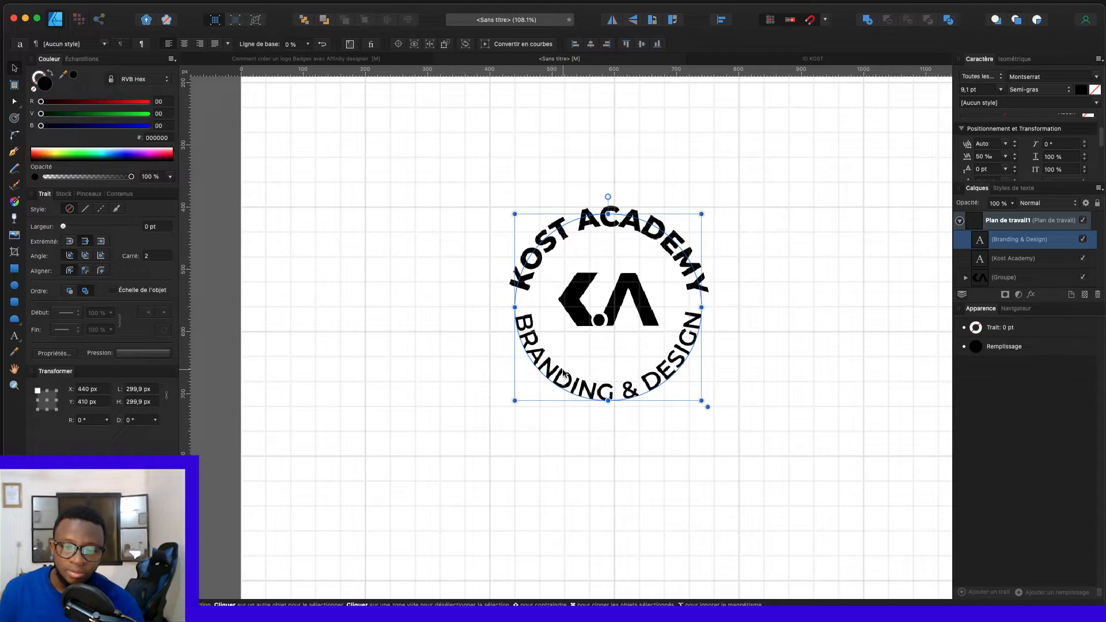
pyautogui.press('Escape')
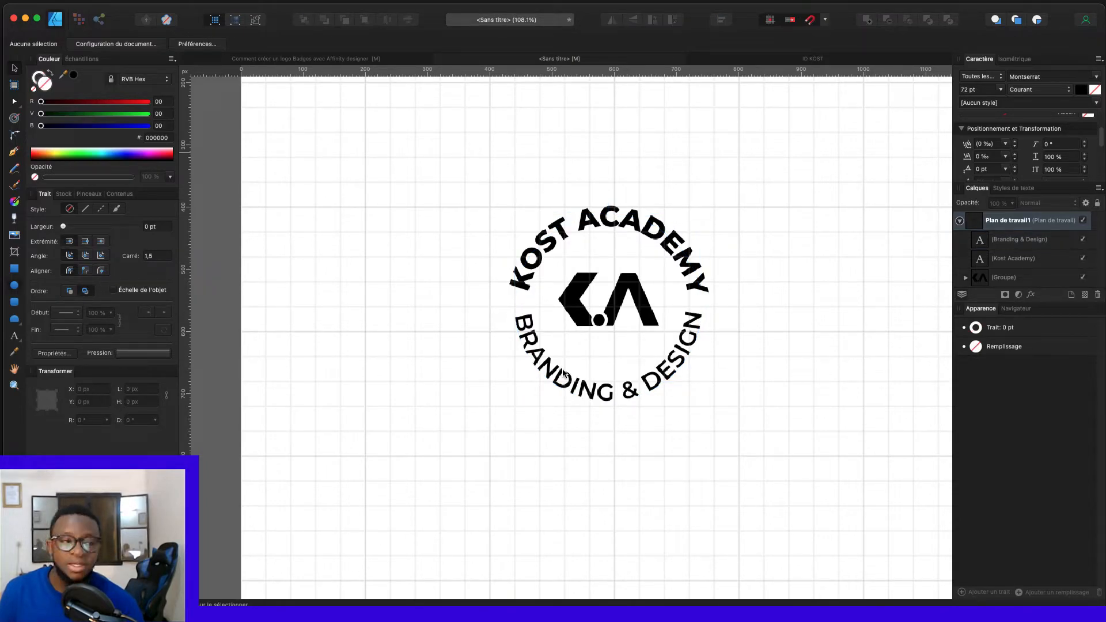
# Step: Draw a circle about 230 px wide beside the badge and give it a black stroke with no fill
pyautogui.press('m')
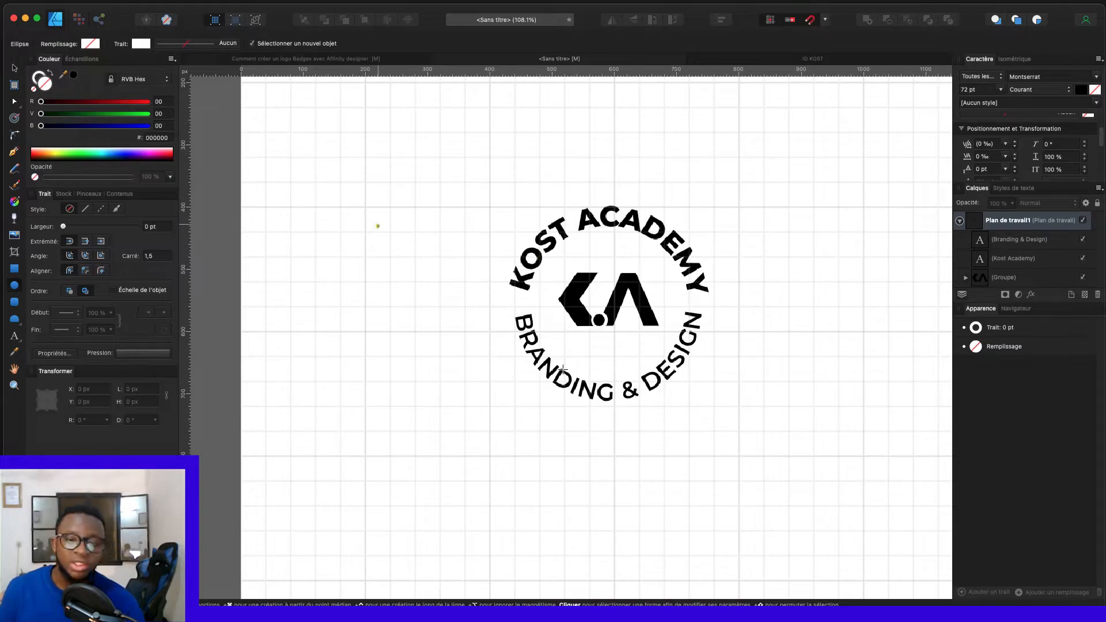
pyautogui.moveTo(377, 220)
pyautogui.mouseDown()
pyautogui.moveTo(558, 401)
pyautogui.moveTo(521, 363)
pyautogui.mouseUp()
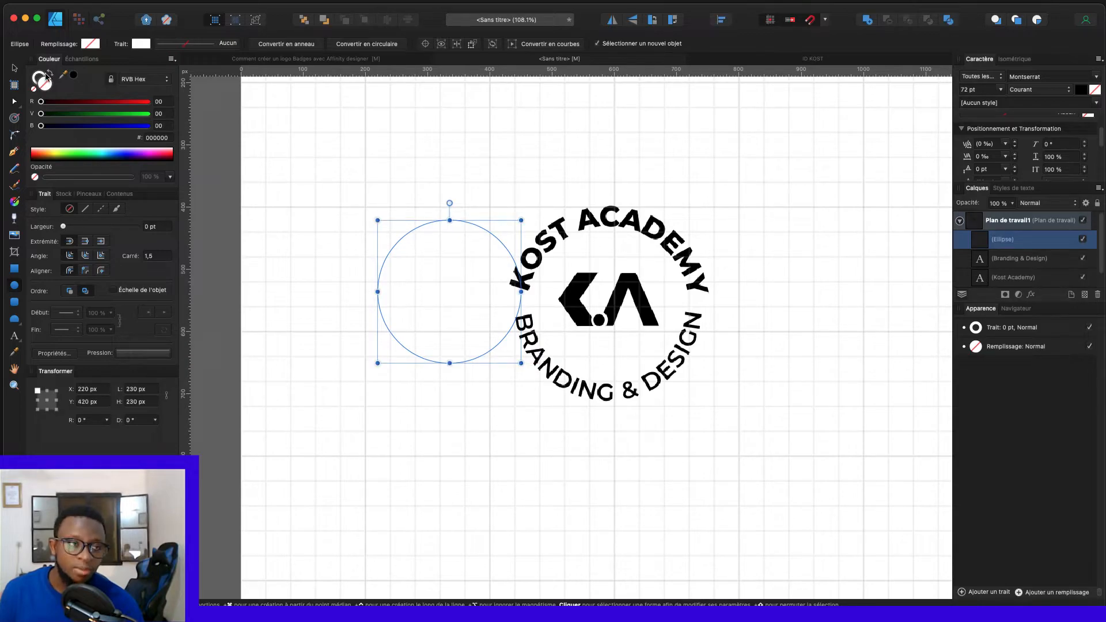
pyautogui.click(52, 73)
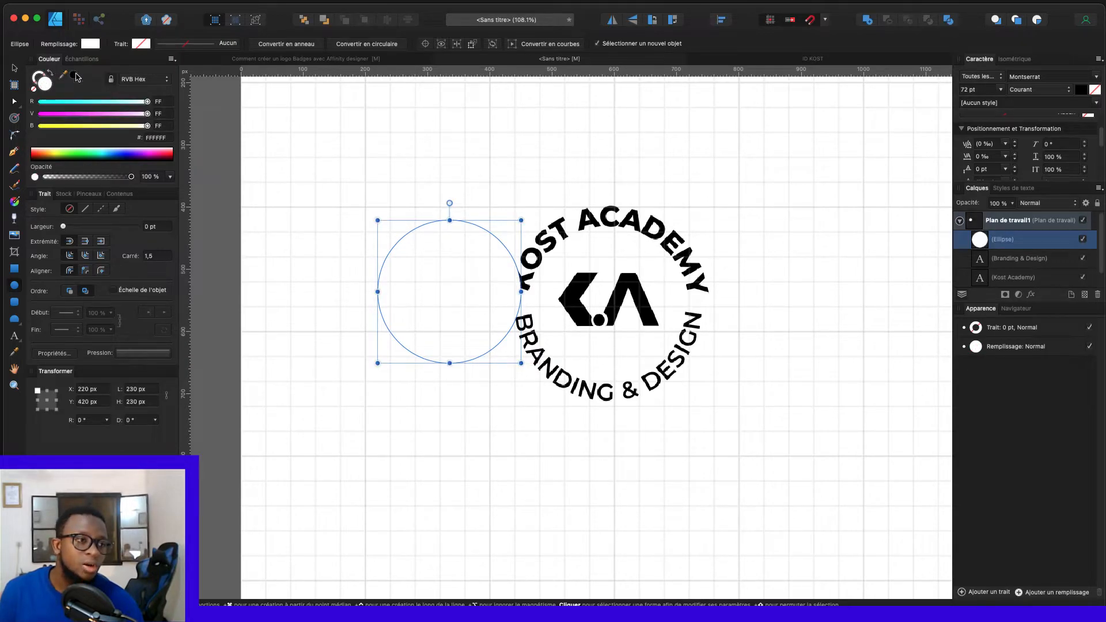
pyautogui.click(75, 75)
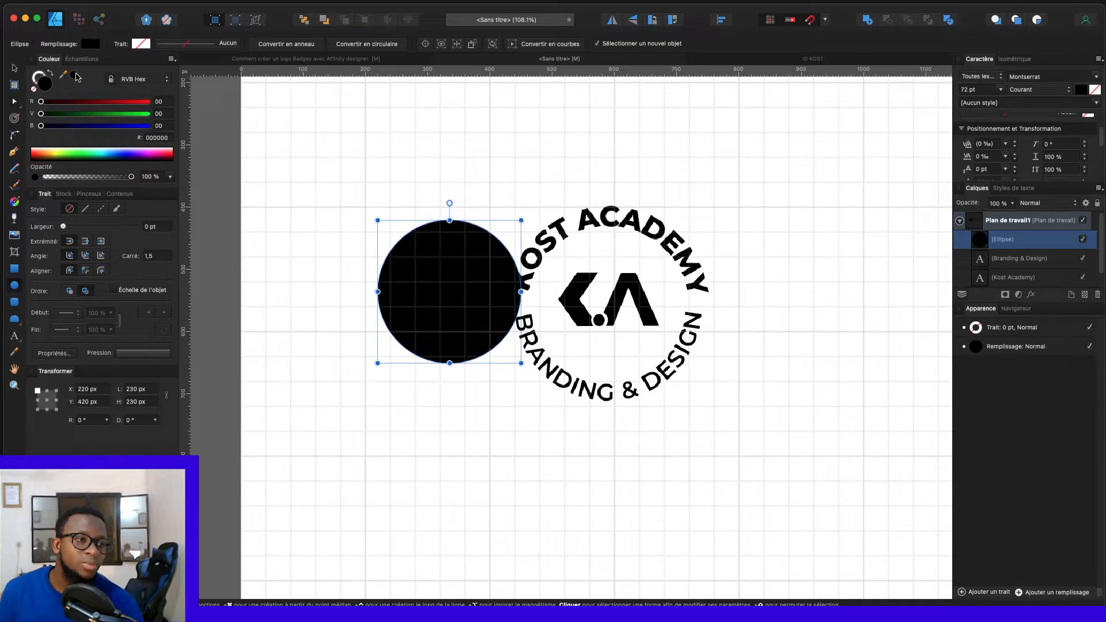
pyautogui.click(51, 74)
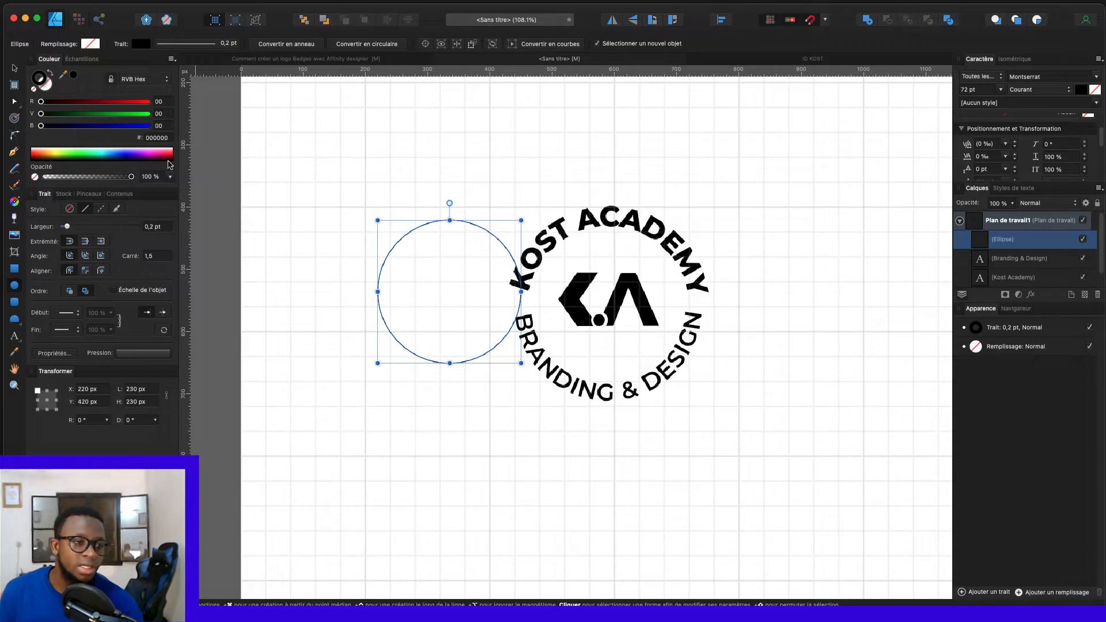
# Step: Increase the new circle's stroke width to 0.9 pt
pyautogui.click(197, 1)
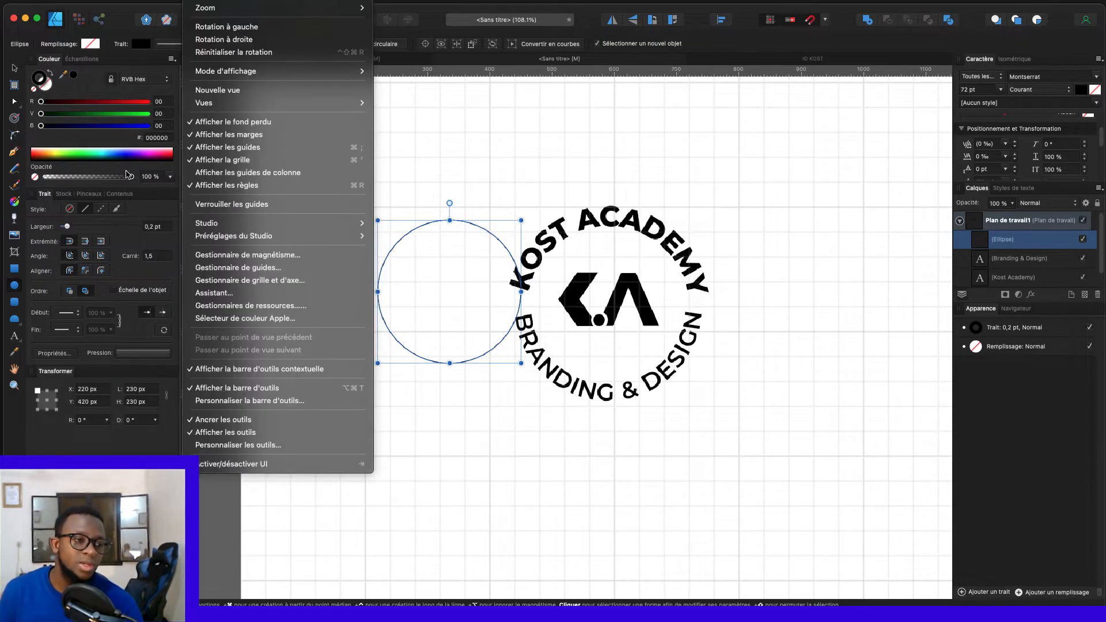
pyautogui.moveTo(218, 223)
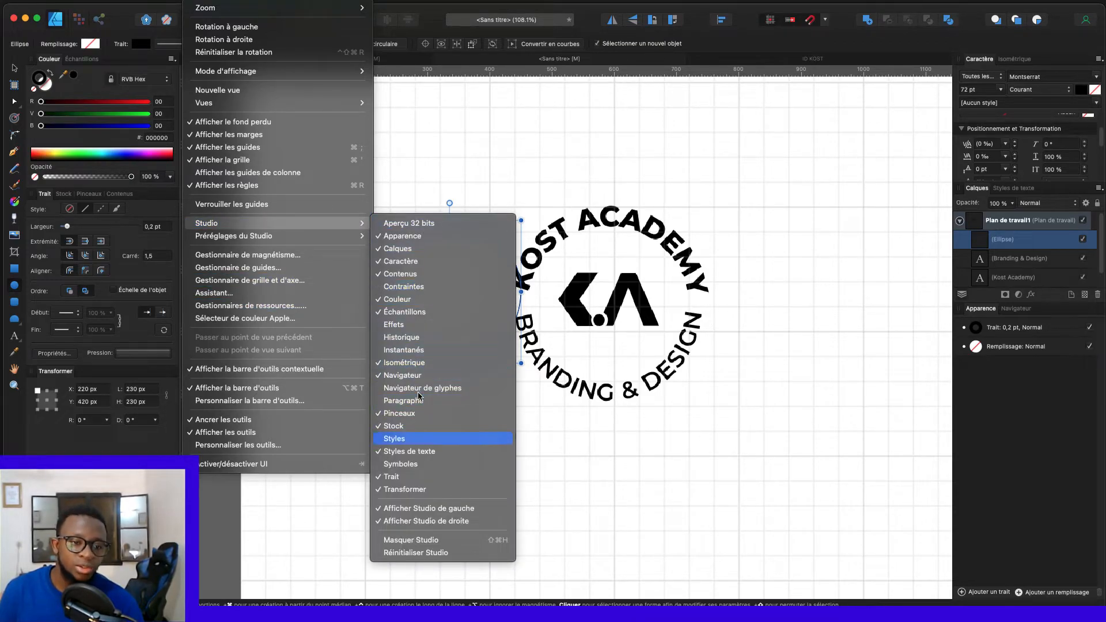
pyautogui.click(406, 476)
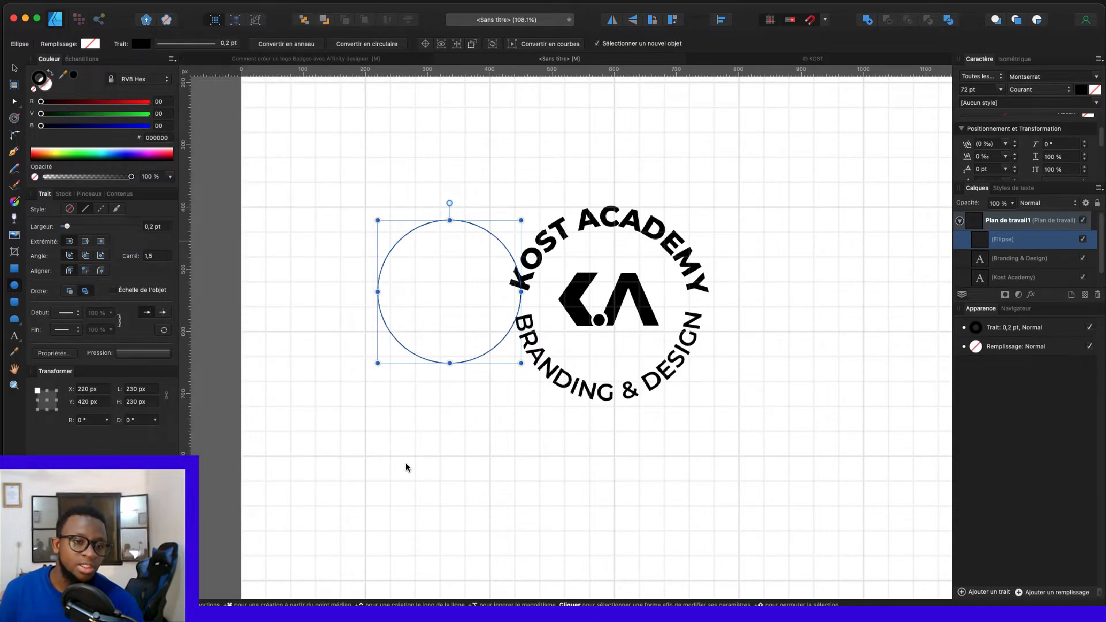
pyautogui.moveTo(67, 226); pyautogui.dragTo(77, 230)
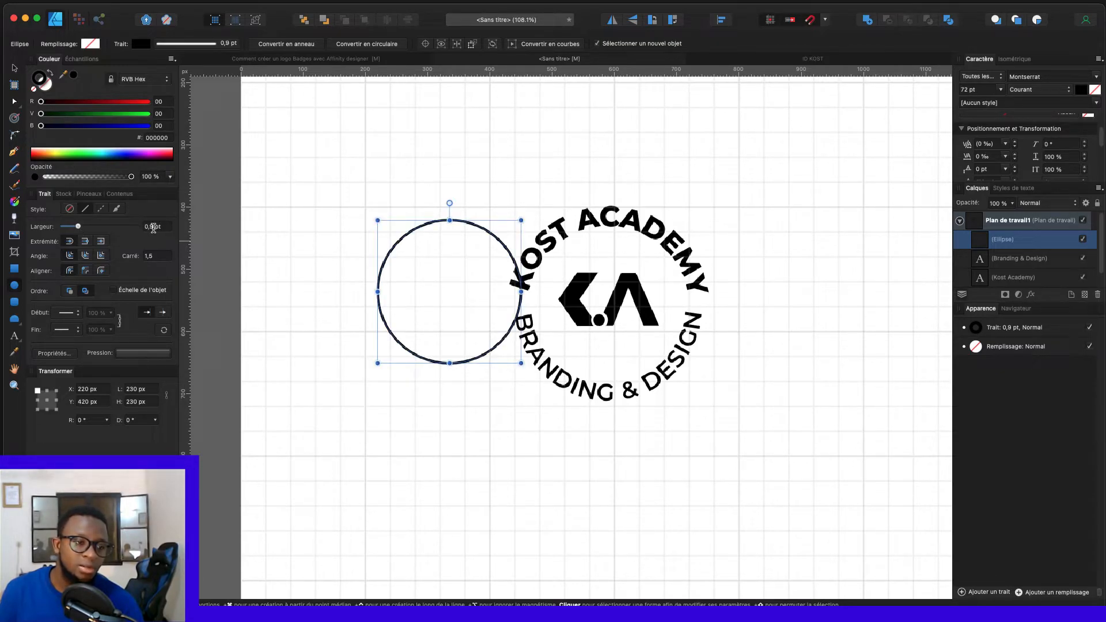
# Step: Set the circle's stroke width to 1 pt and move it inside the text ring around the KA monogram
pyautogui.press('Up')
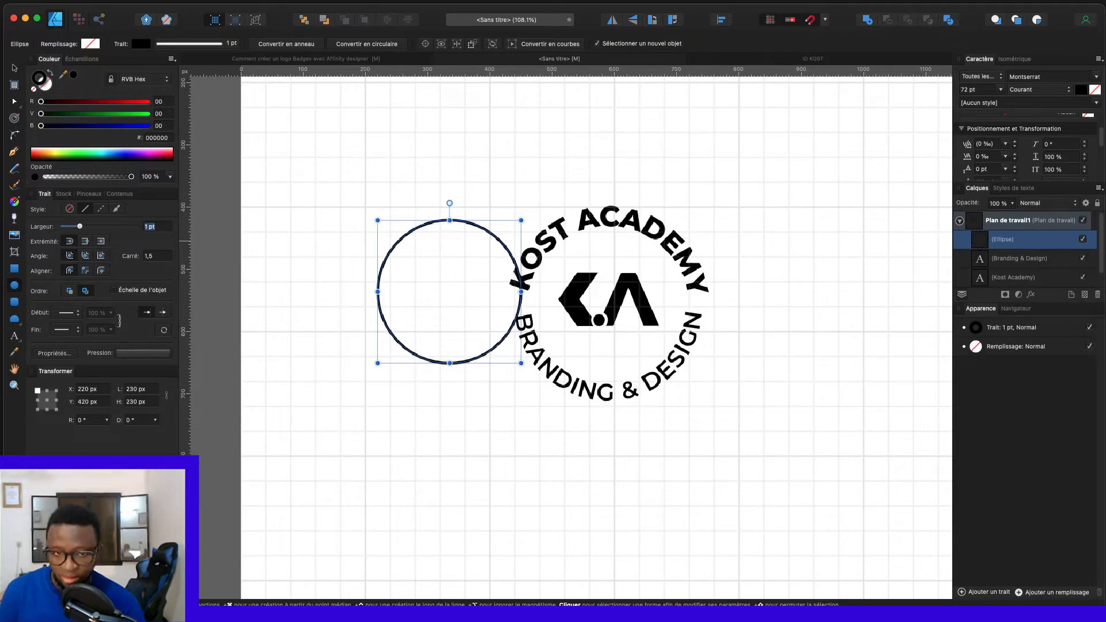
pyautogui.click(15, 69)
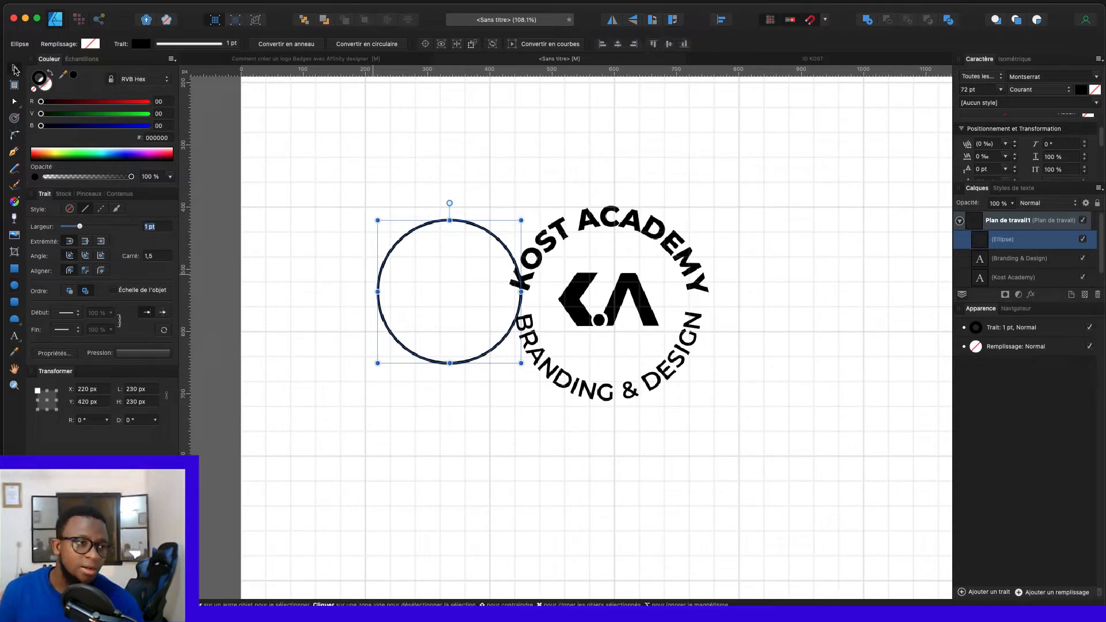
pyautogui.moveTo(482, 229)
pyautogui.mouseDown()
pyautogui.moveTo(524, 248)
pyautogui.moveTo(625, 255)
pyautogui.moveTo(639, 246)
pyautogui.mouseUp()
pyautogui.hscroll(-1, 639, 246)
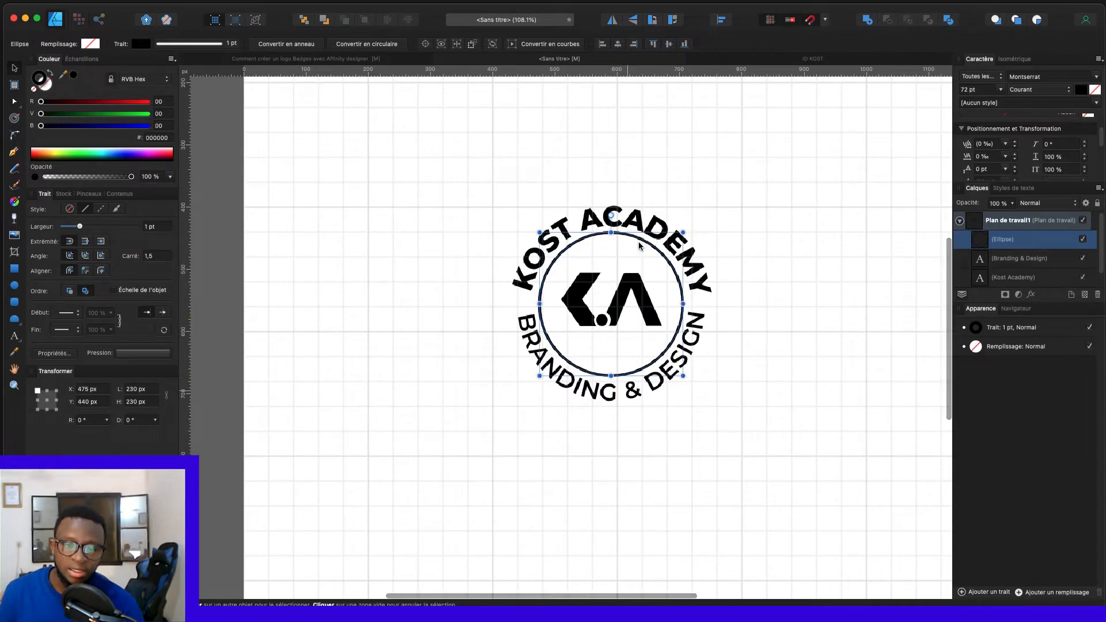
# Step: Move the "Branding & Design" curved text down by about 7 px, away from the circle
pyautogui.click(639, 246)
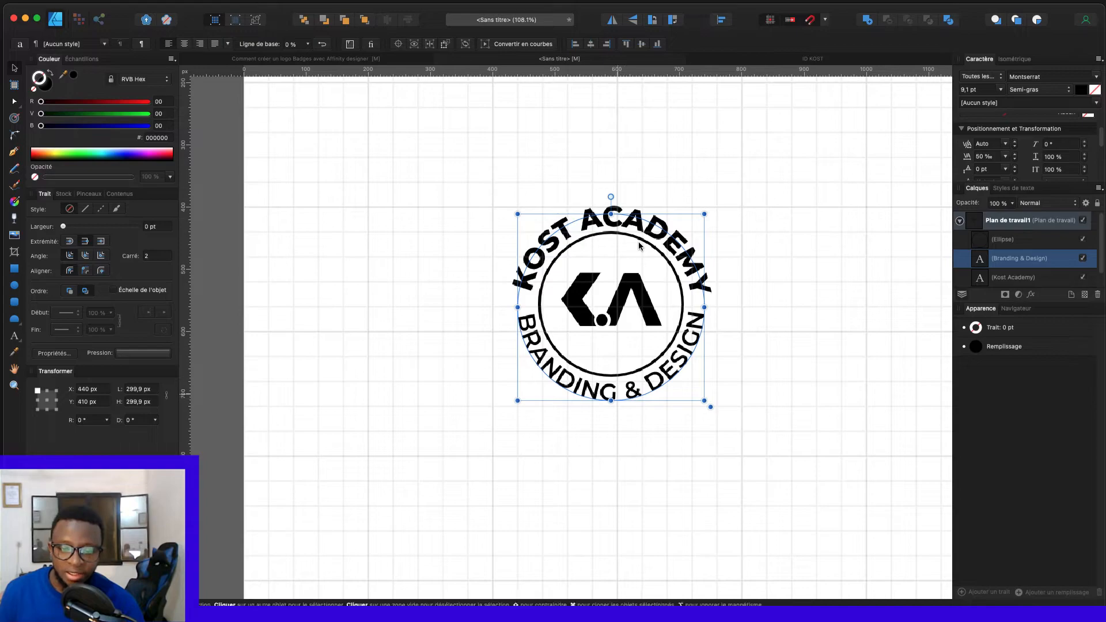
pyautogui.moveTo(618, 396); pyautogui.dragTo(618, 399)
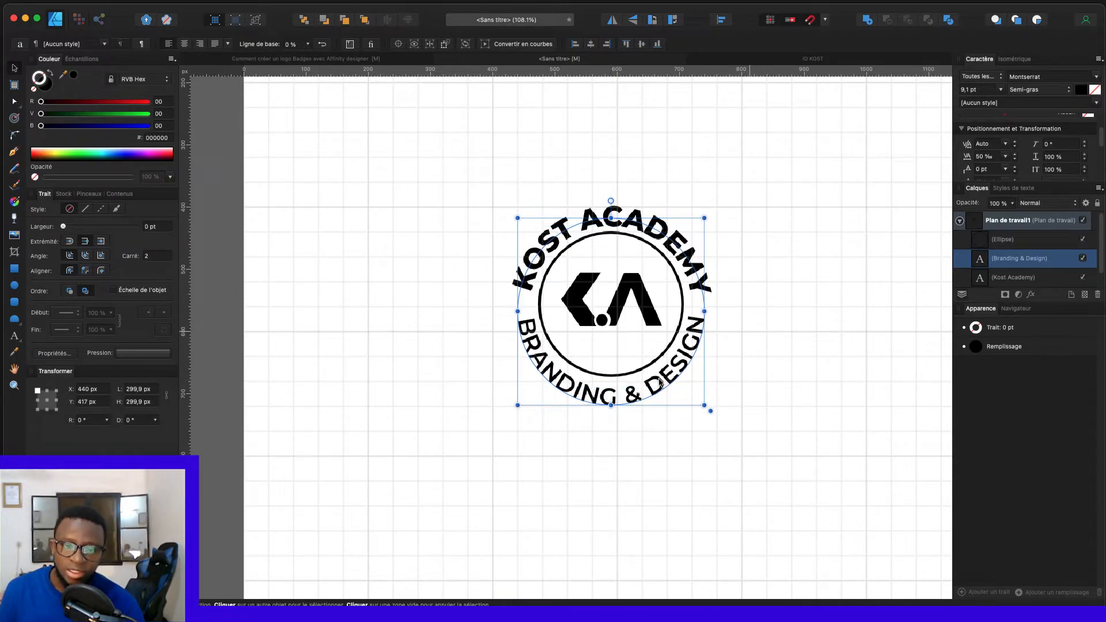
pyautogui.press('super+d')
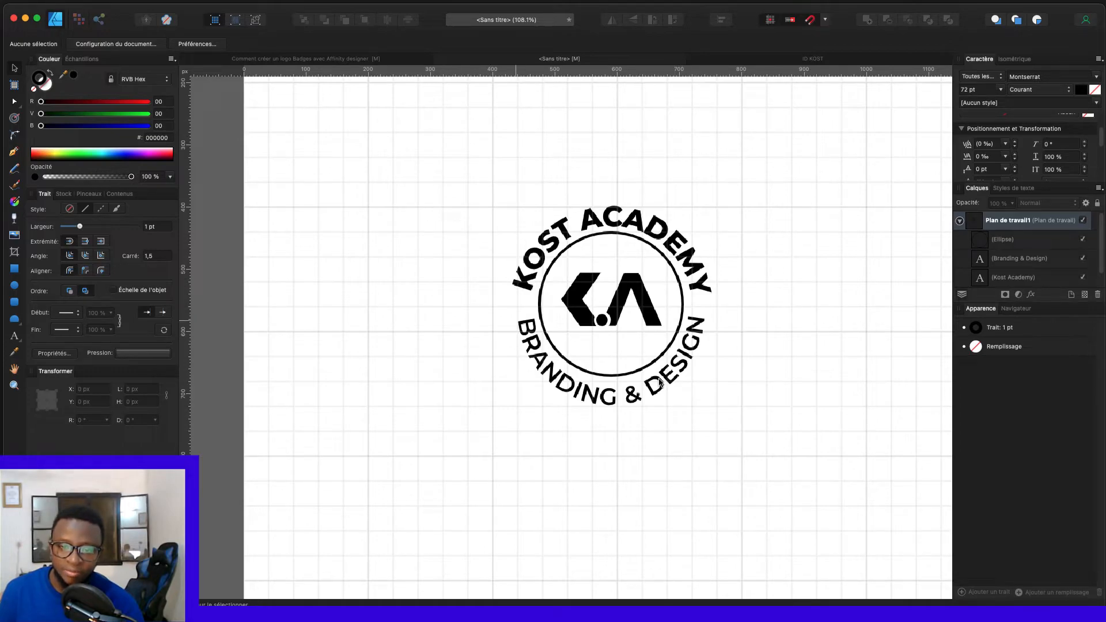
# Step: Draw a thin rectangle about 70 × 10 px beside the badge and give it a black fill with no stroke
pyautogui.click(14, 265)
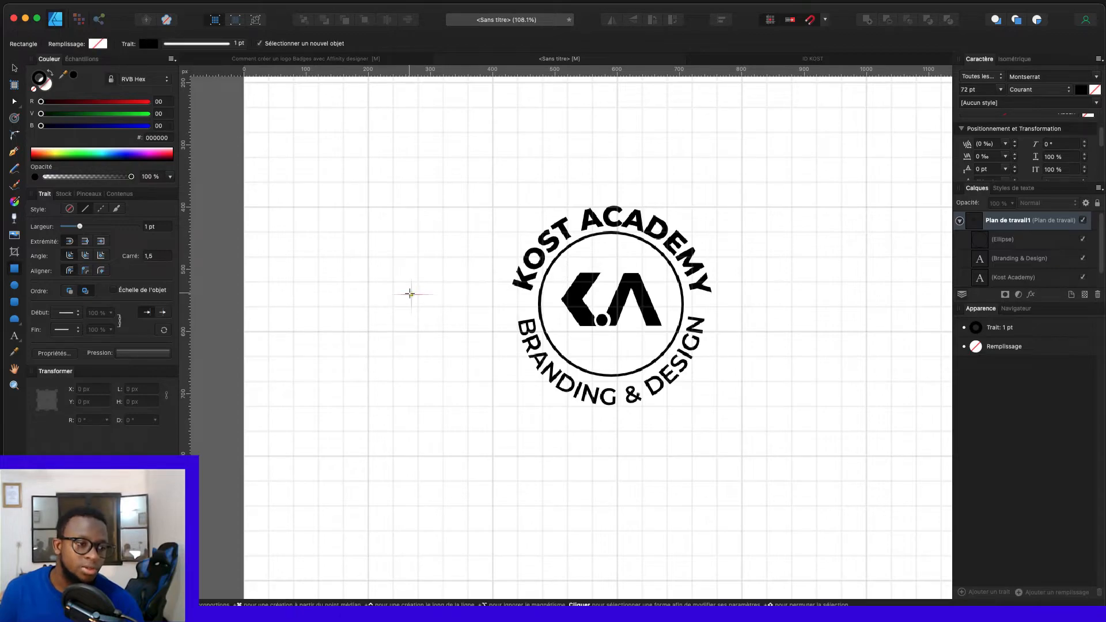
pyautogui.moveTo(394, 282); pyautogui.dragTo(437, 288)
pyautogui.click(50, 74)
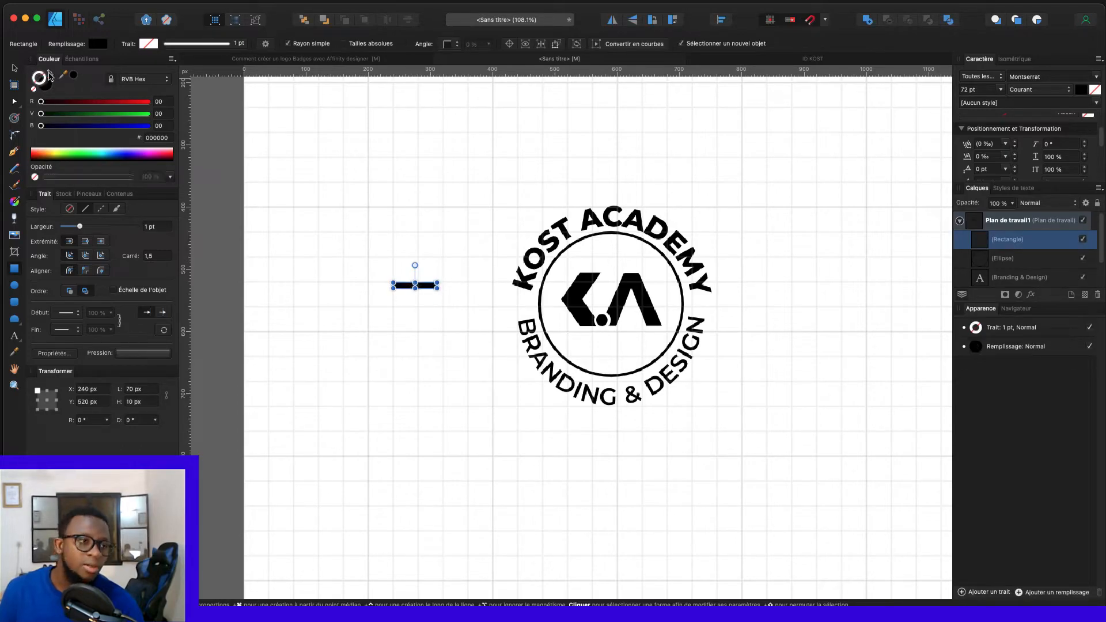
pyautogui.scroll(4, 430, 287)
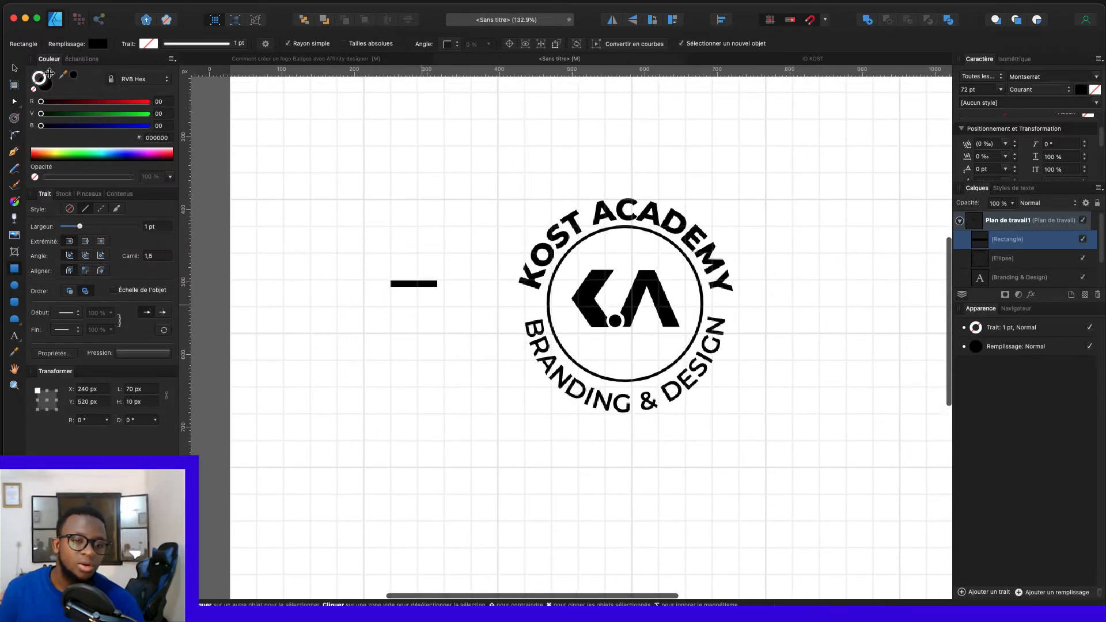
# Step: Resize the rectangle to about 55 × 4 px against the circle's left side between the texts, and duplicate it about 29 px below
pyautogui.click(11, 69)
pyautogui.scroll(4, 408, 304)
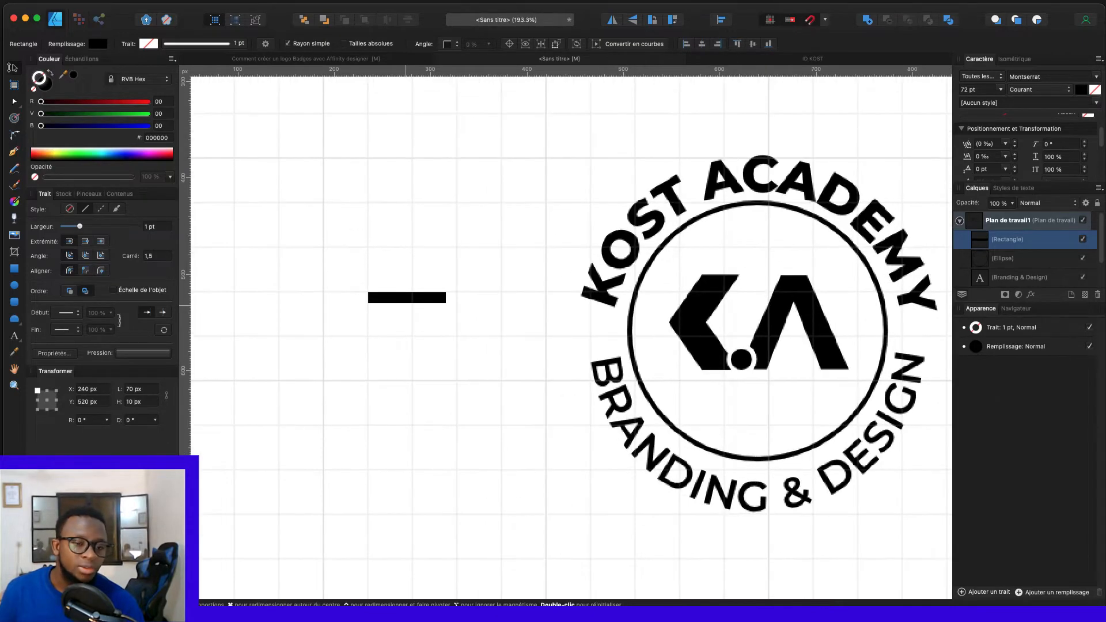
pyautogui.moveTo(407, 303); pyautogui.dragTo(643, 315)
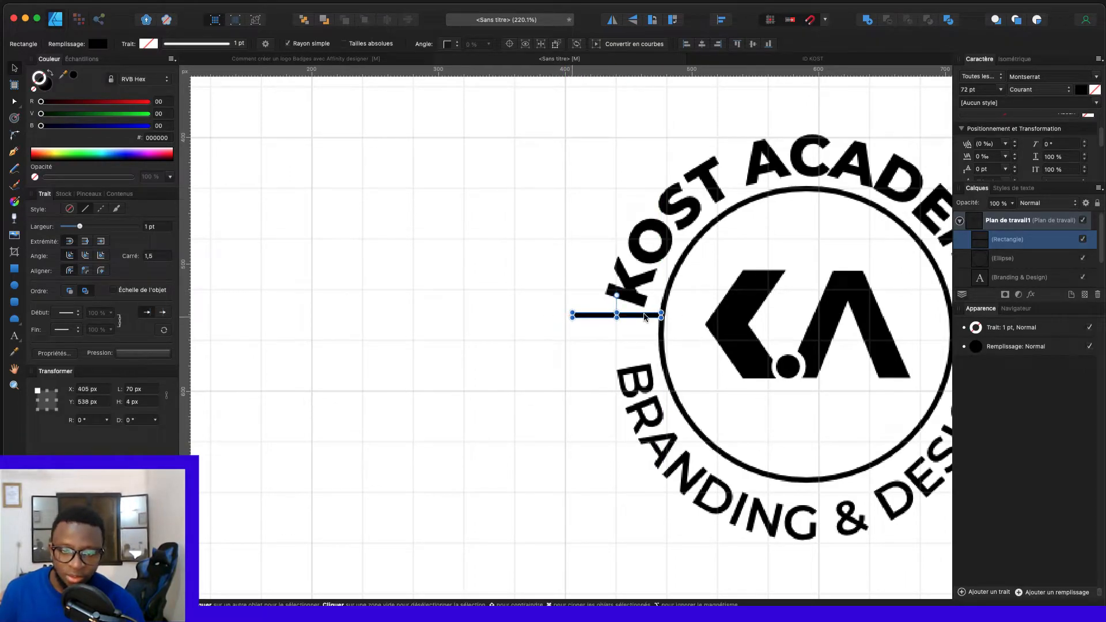
pyautogui.moveTo(572, 315); pyautogui.dragTo(616, 352)
pyautogui.scroll(-5, 614, 356)
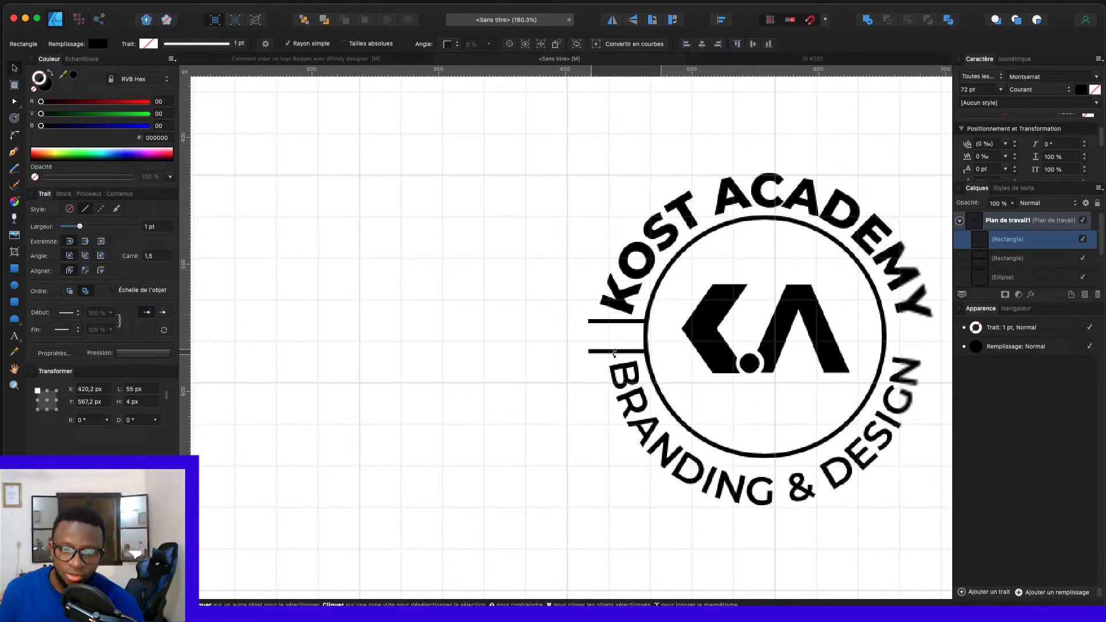
pyautogui.scroll(5, 614, 356)
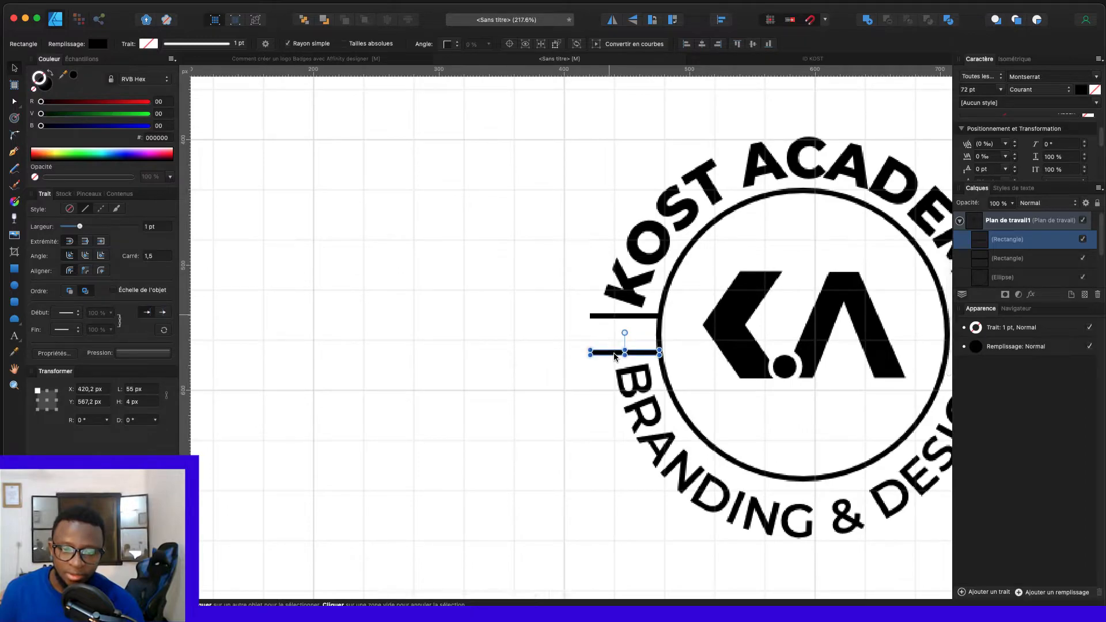
# Step: Group the two bars and place a duplicate of the group between the texts on the circle's right side
pyautogui.keyDown('shift'); pyautogui.click(614, 316); pyautogui.keyUp('shift')
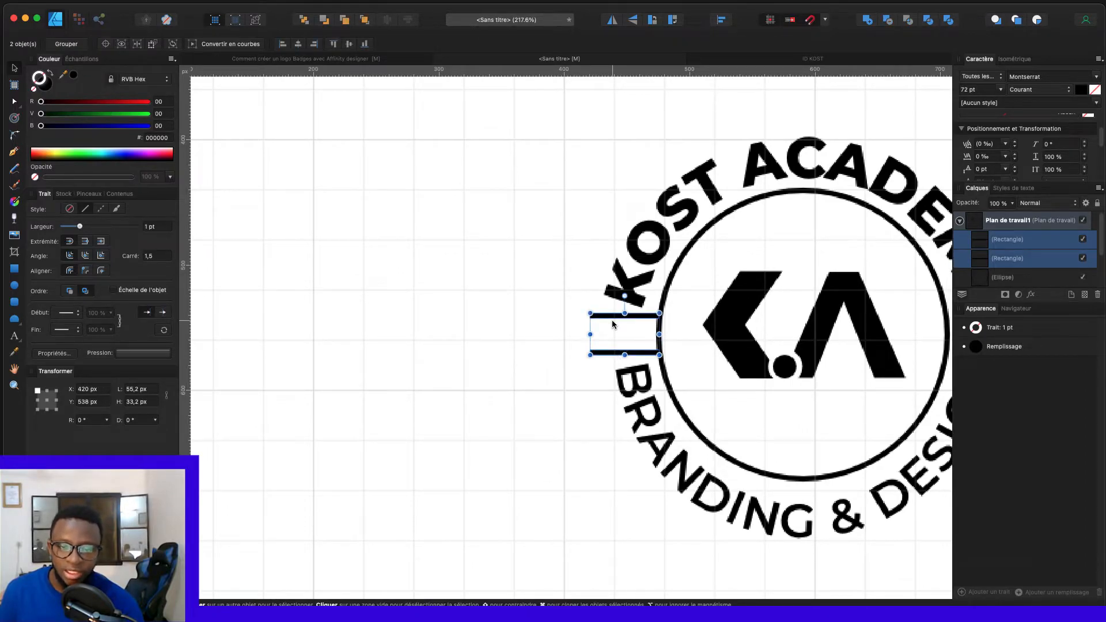
pyautogui.press('super+g')
pyautogui.hscroll(5, 613, 324)
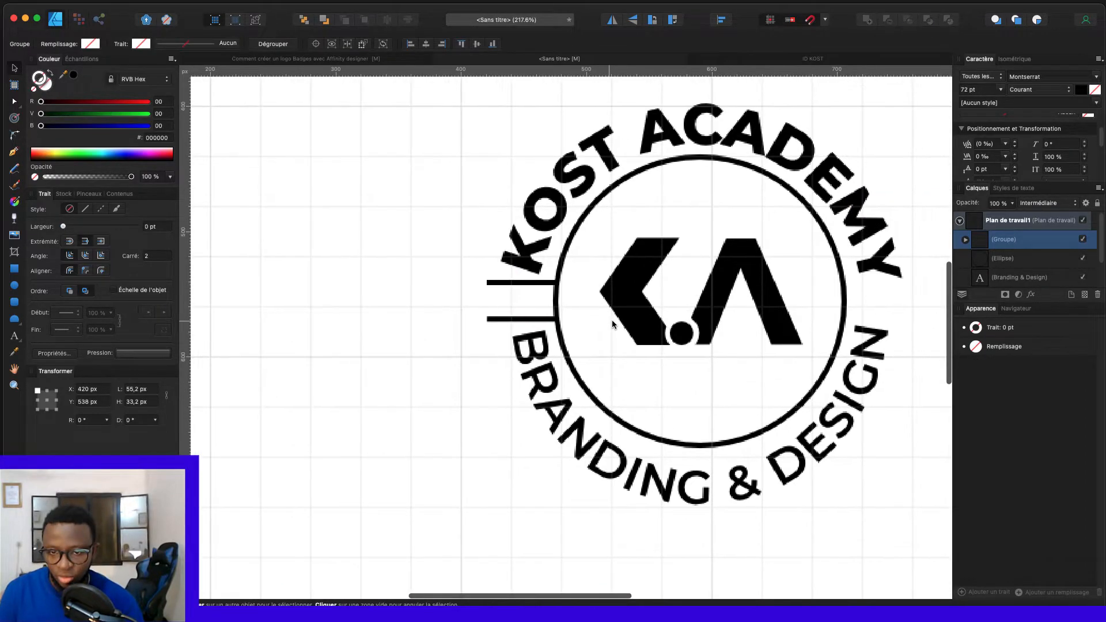
pyautogui.hscroll(1, 612, 320)
pyautogui.moveTo(514, 319)
pyautogui.mouseDown()
pyautogui.moveTo(901, 323)
pyautogui.moveTo(871, 321)
pyautogui.mouseUp()
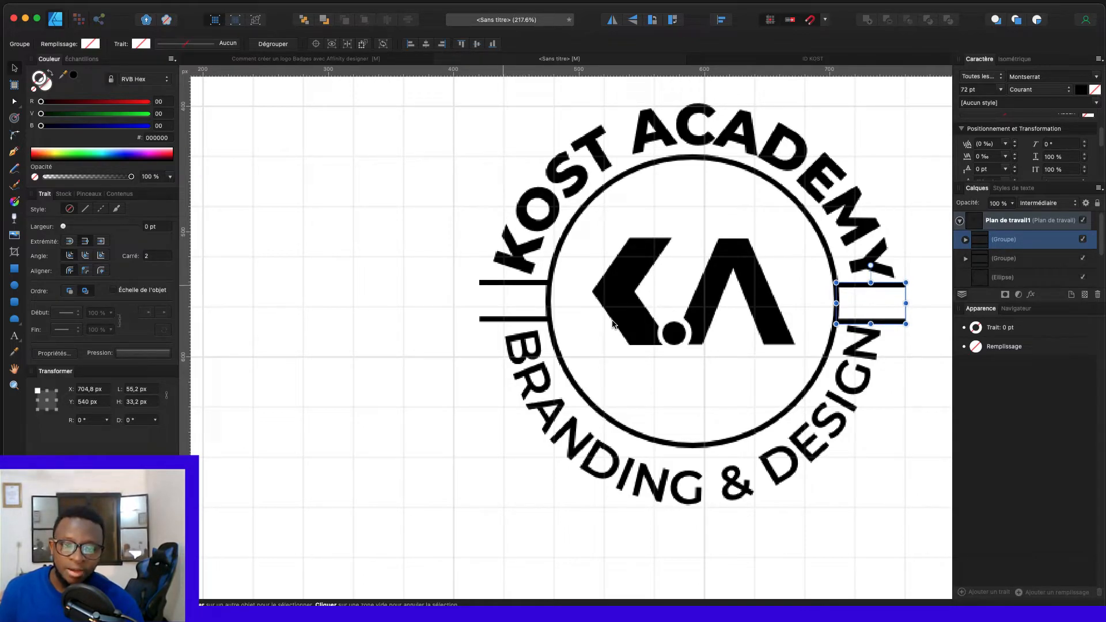
pyautogui.click(504, 284)
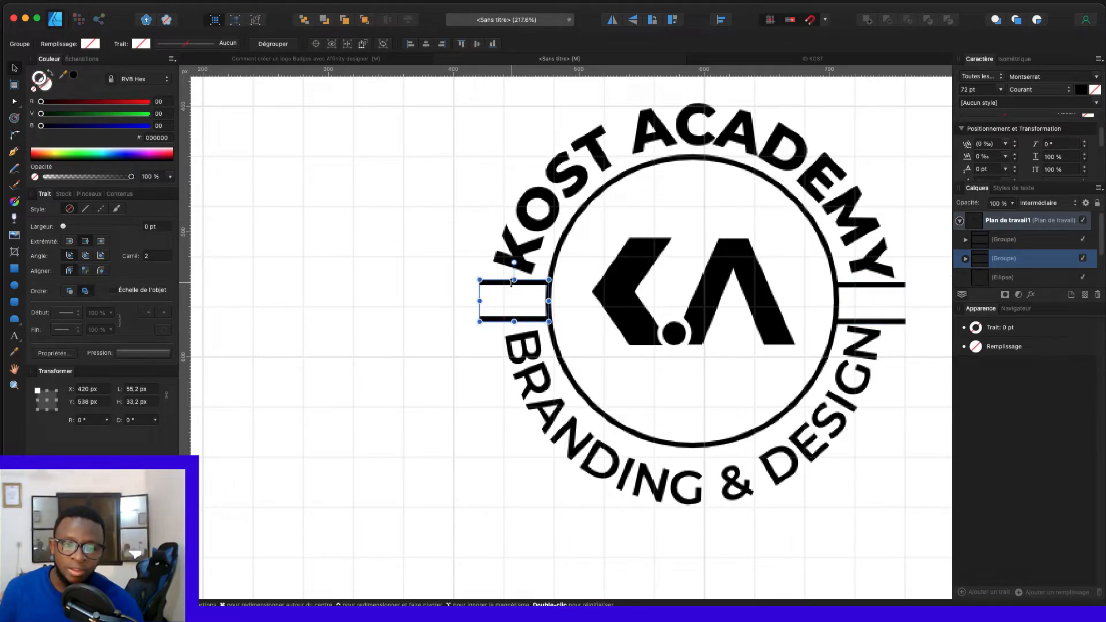
pyautogui.press('alt')
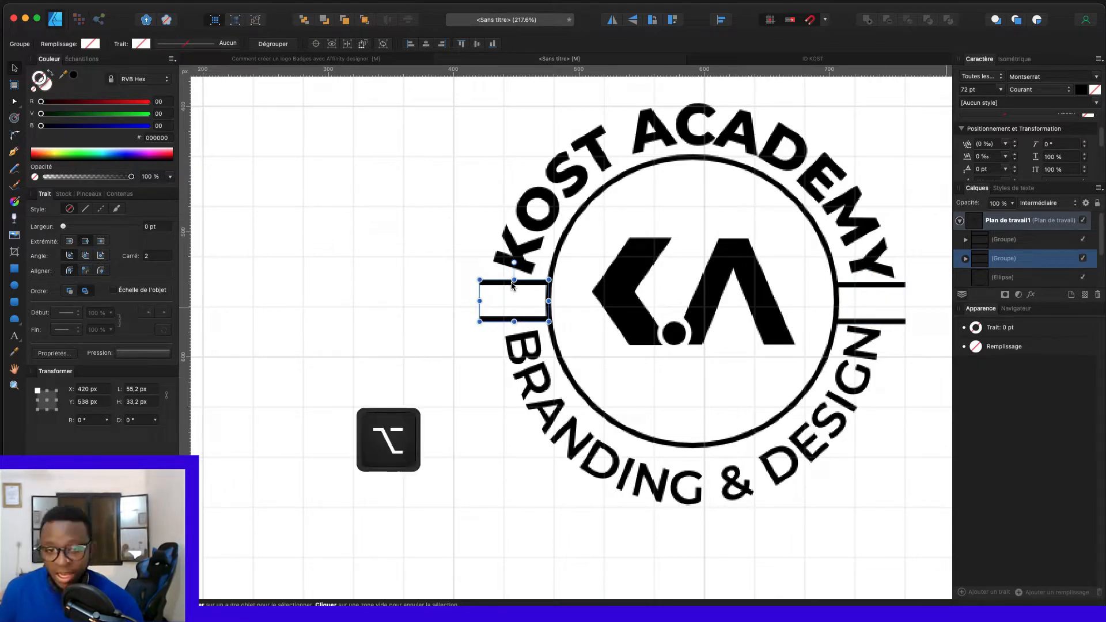
pyautogui.press('super+c')
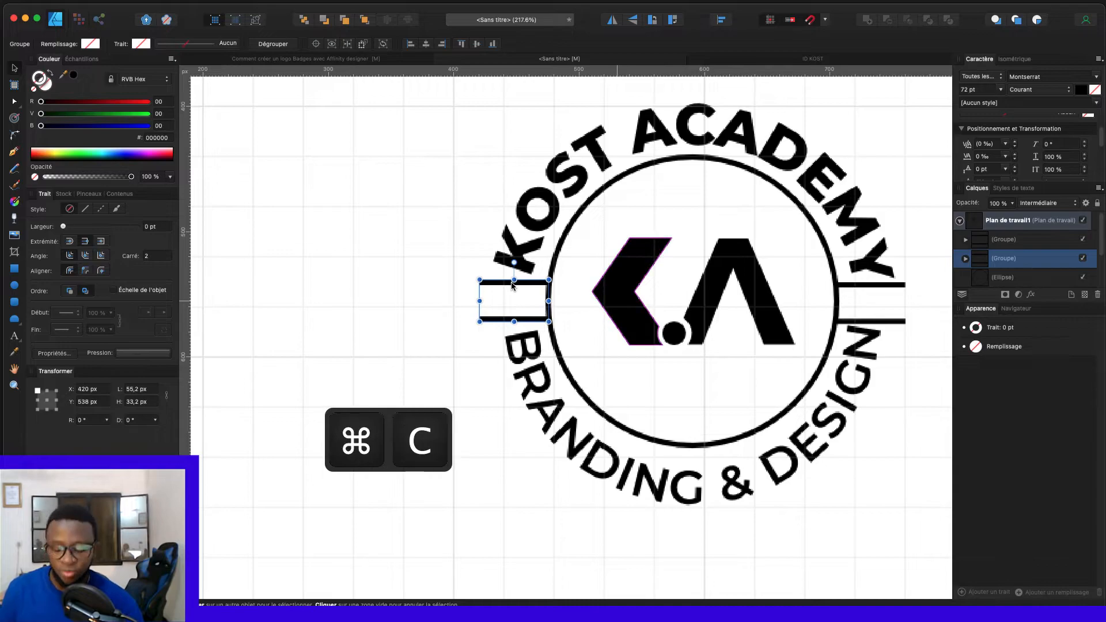
pyautogui.press('super+v')
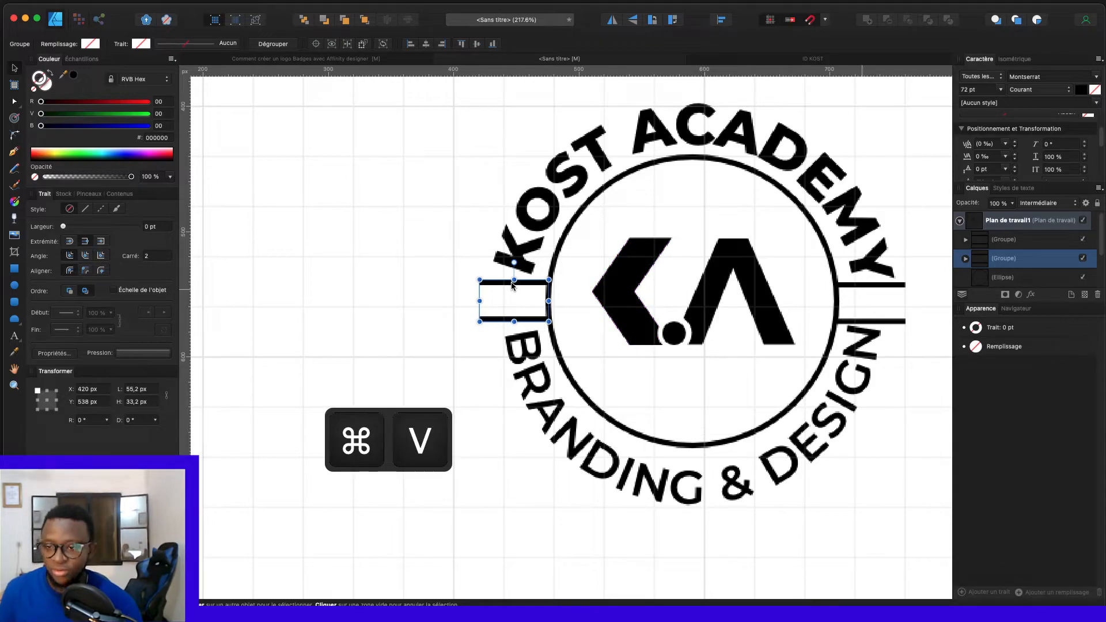
pyautogui.scroll(-3, 512, 286)
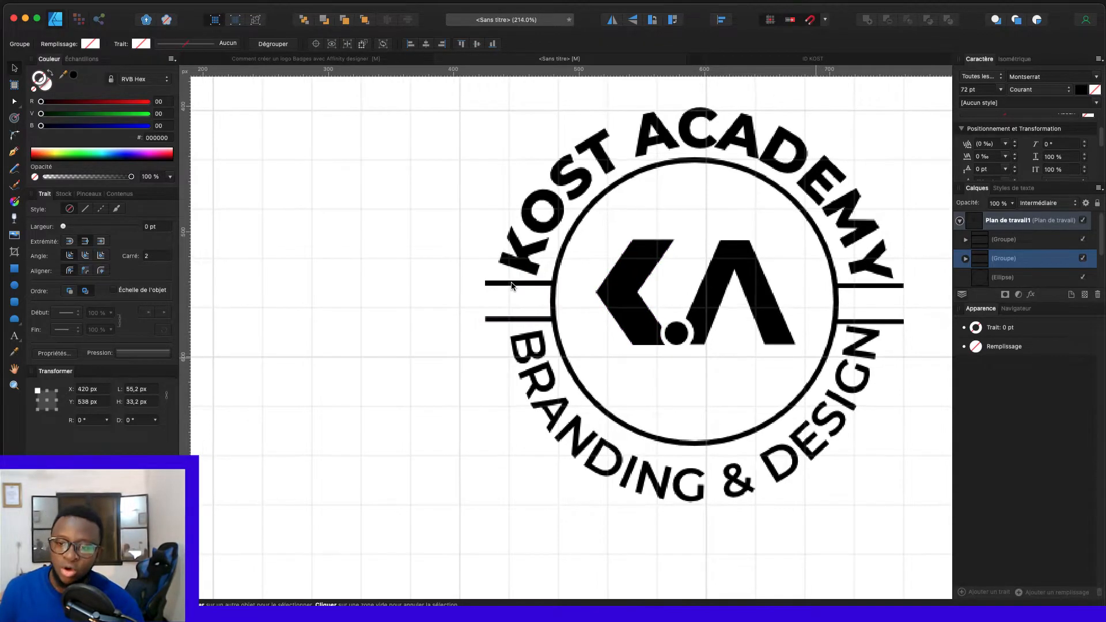
# Step: Duplicate the inner circle in place and enlarge the copy from its centre to 340 px, enclosing the texts and bars
pyautogui.press('Down')
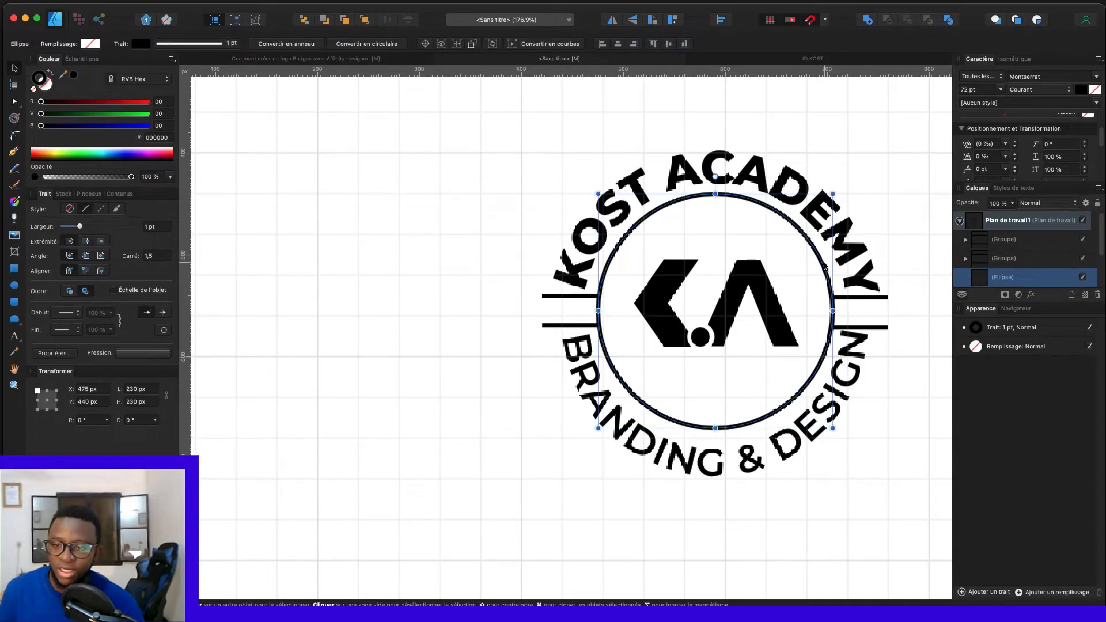
pyautogui.press('super+c')
pyautogui.press('super+v')
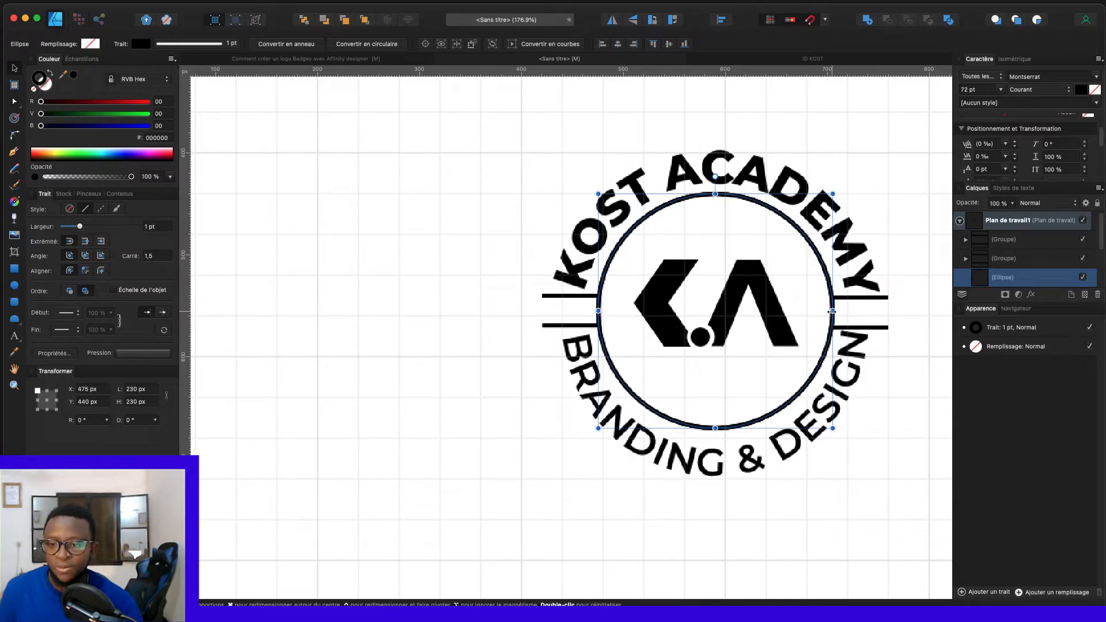
pyautogui.press('shift')
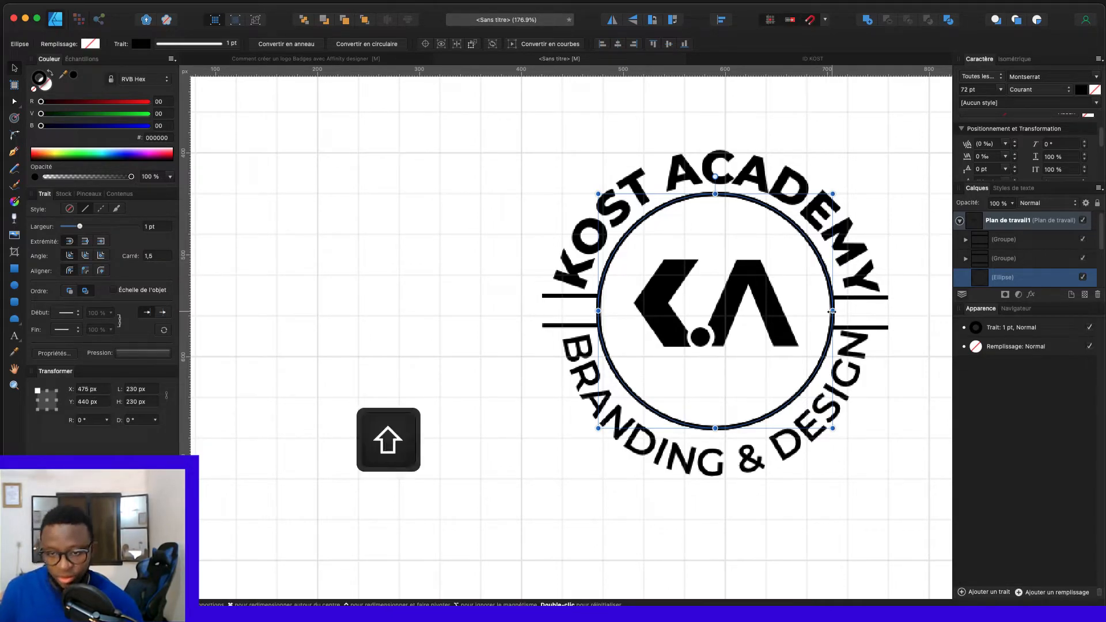
pyautogui.hscroll(3, 832, 311)
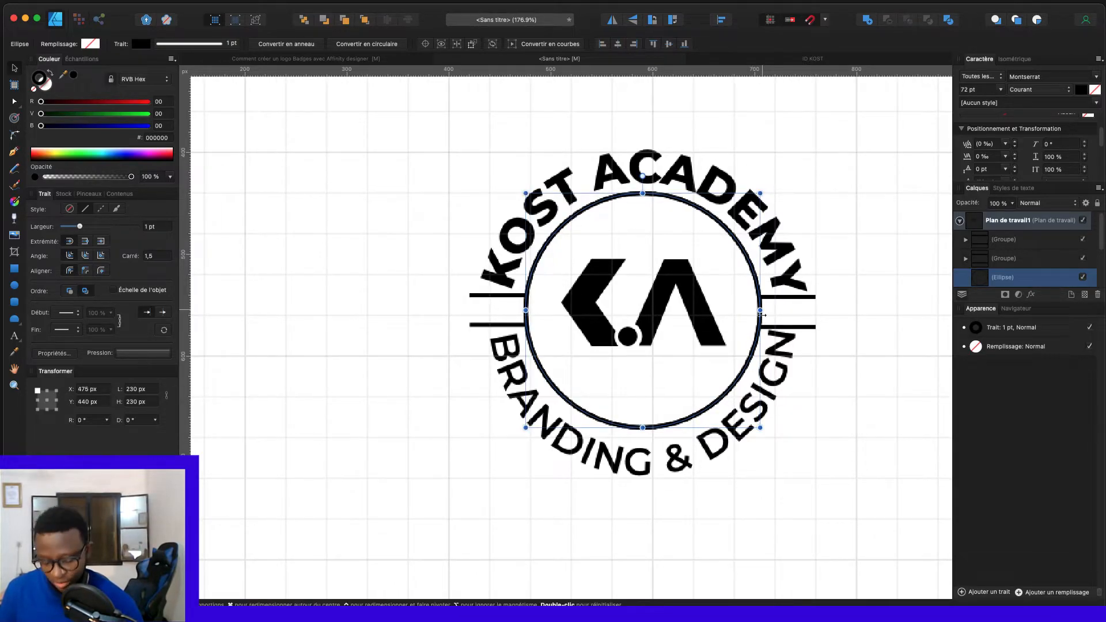
pyautogui.moveTo(760, 310); pyautogui.dragTo(814, 314)
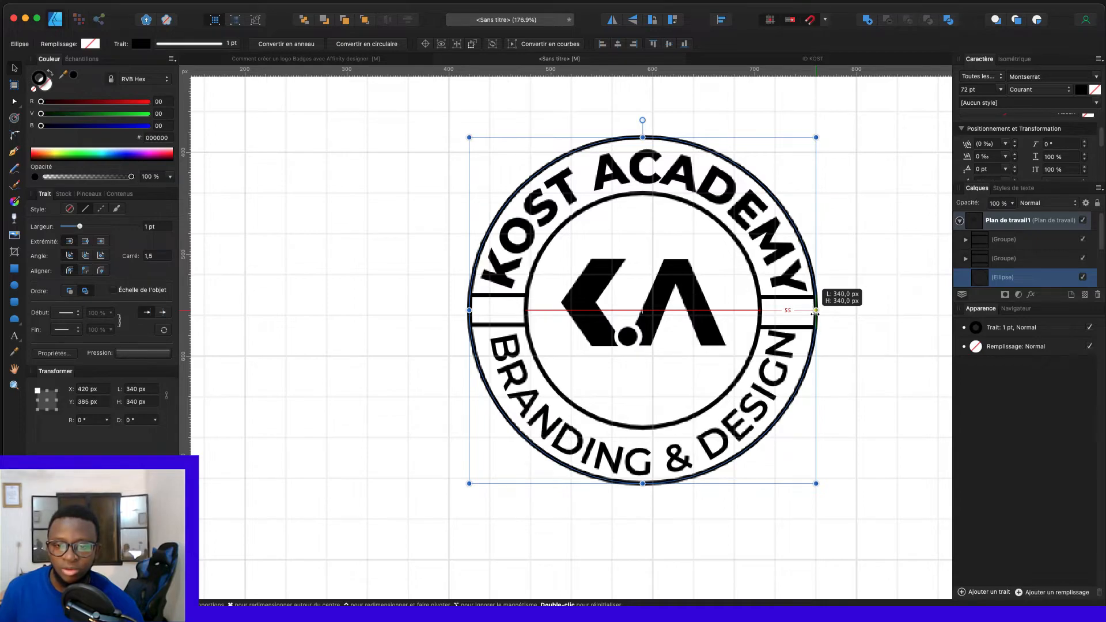
pyautogui.moveTo(814, 313); pyautogui.dragTo(815, 314)
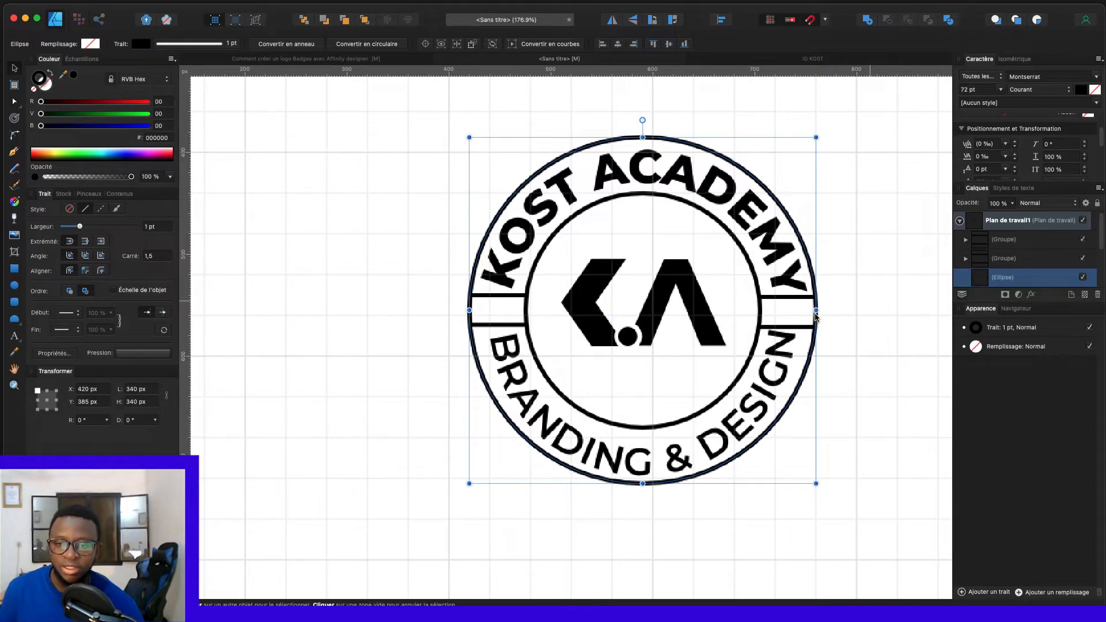
pyautogui.press('Escape')
pyautogui.hscroll(-1, 815, 316)
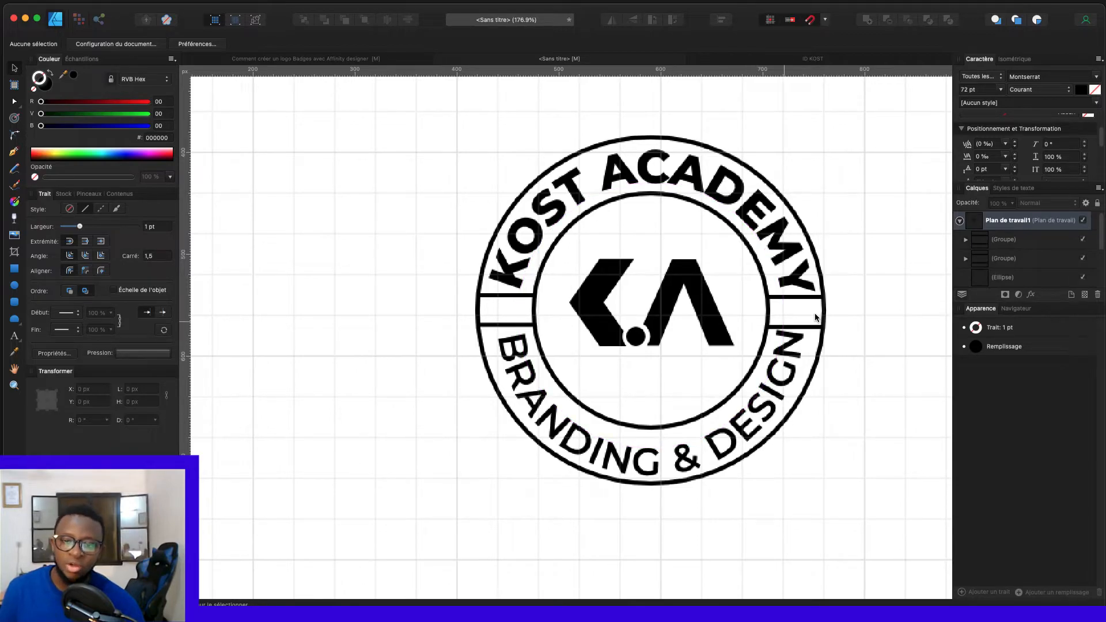
# Step: Enlarge the "Branding & Design" curved text path to about 313.9 px and reposition it between the two circles
pyautogui.click(815, 316)
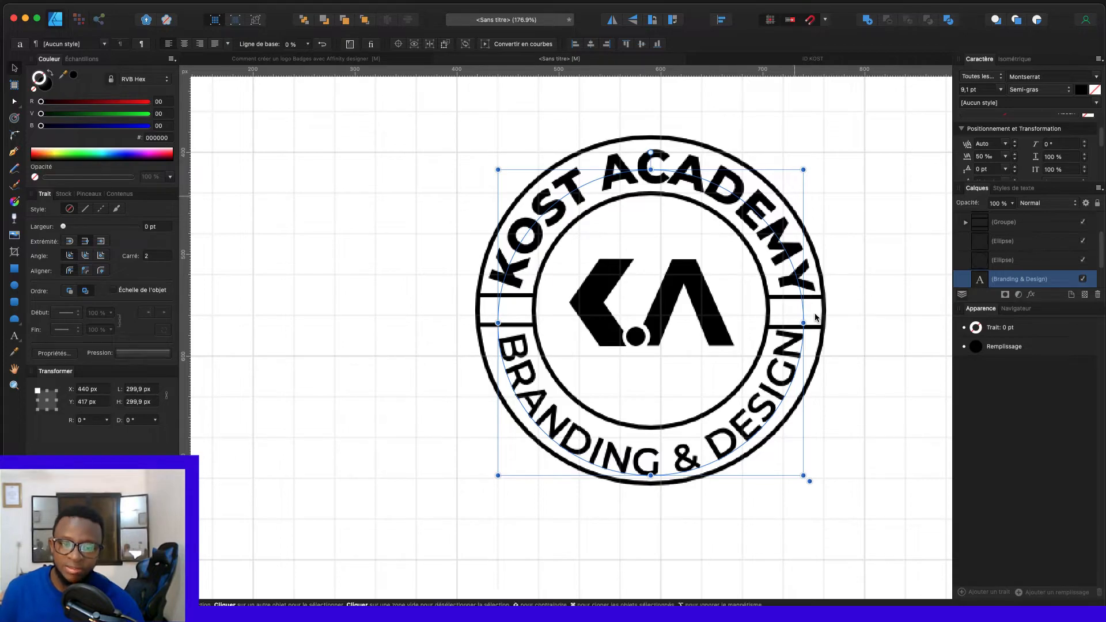
pyautogui.scroll(-1, 811, 316)
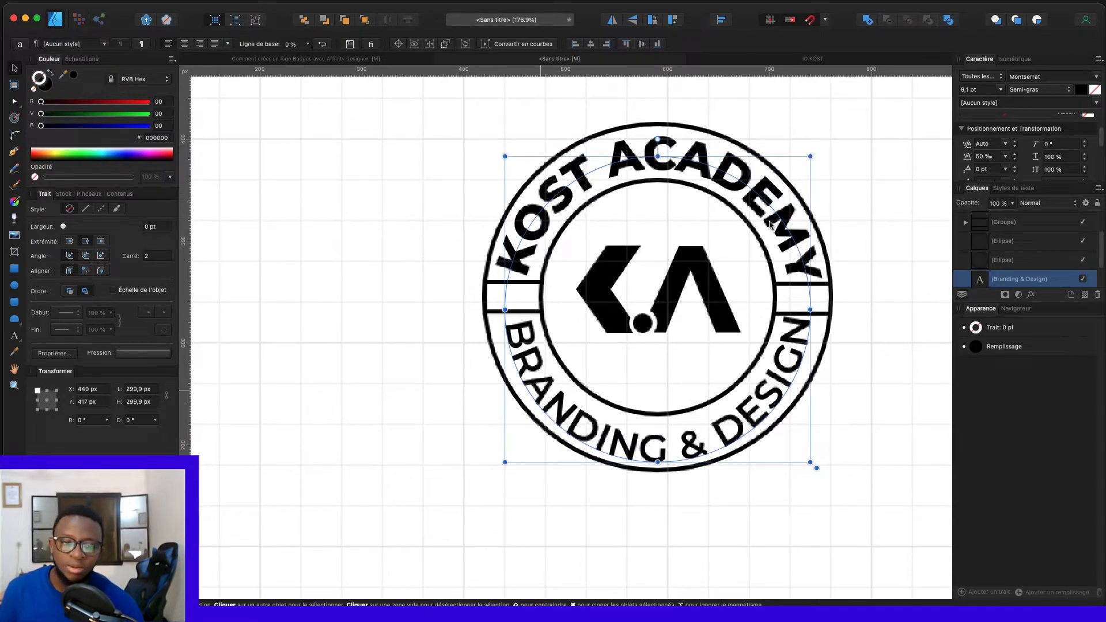
pyautogui.moveTo(540, 379); pyautogui.dragTo(539, 382)
pyautogui.moveTo(657, 159); pyautogui.dragTo(660, 149)
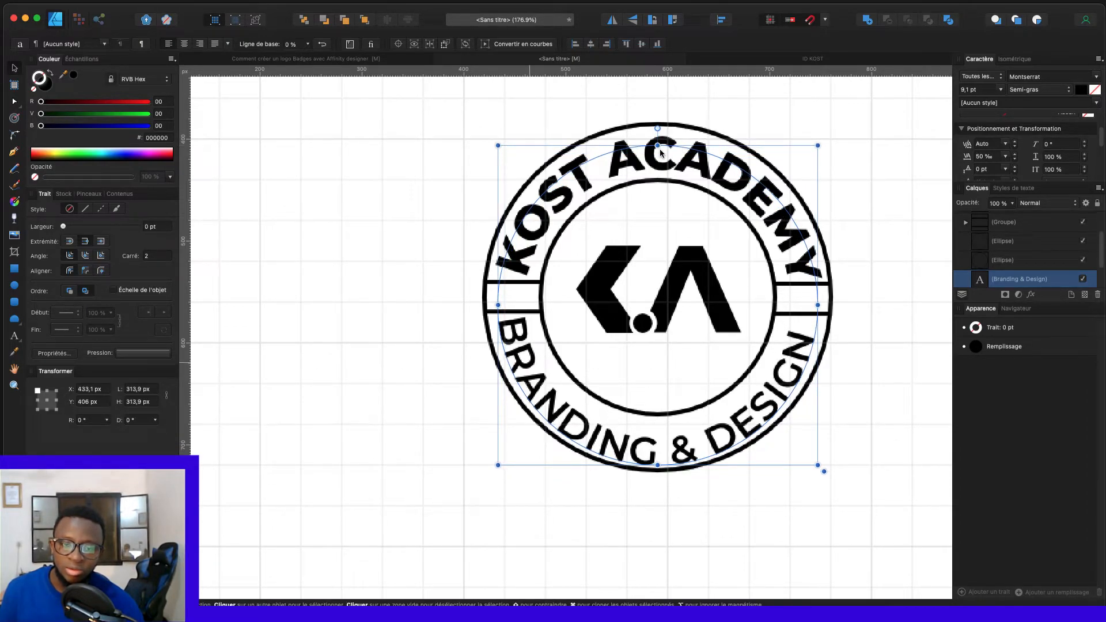
# Step: Shift the starting point of "Branding & Design" along its path to balance the text between the left and right bars
pyautogui.doubleClick(660, 153)
pyautogui.doubleClick(660, 150)
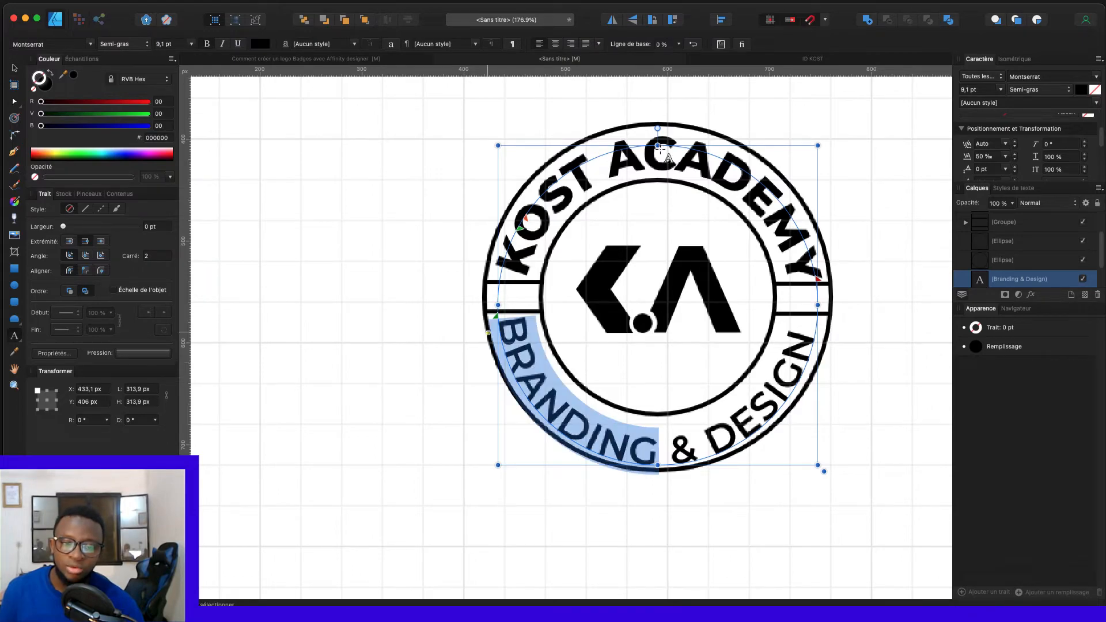
pyautogui.moveTo(496, 316); pyautogui.dragTo(496, 323)
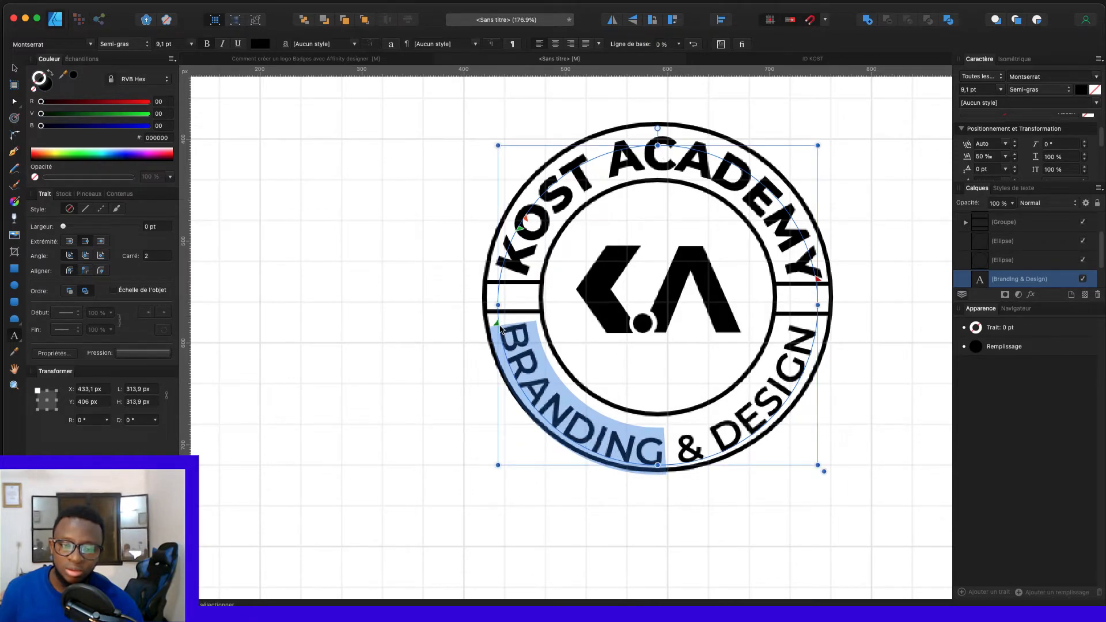
pyautogui.press('Escape')
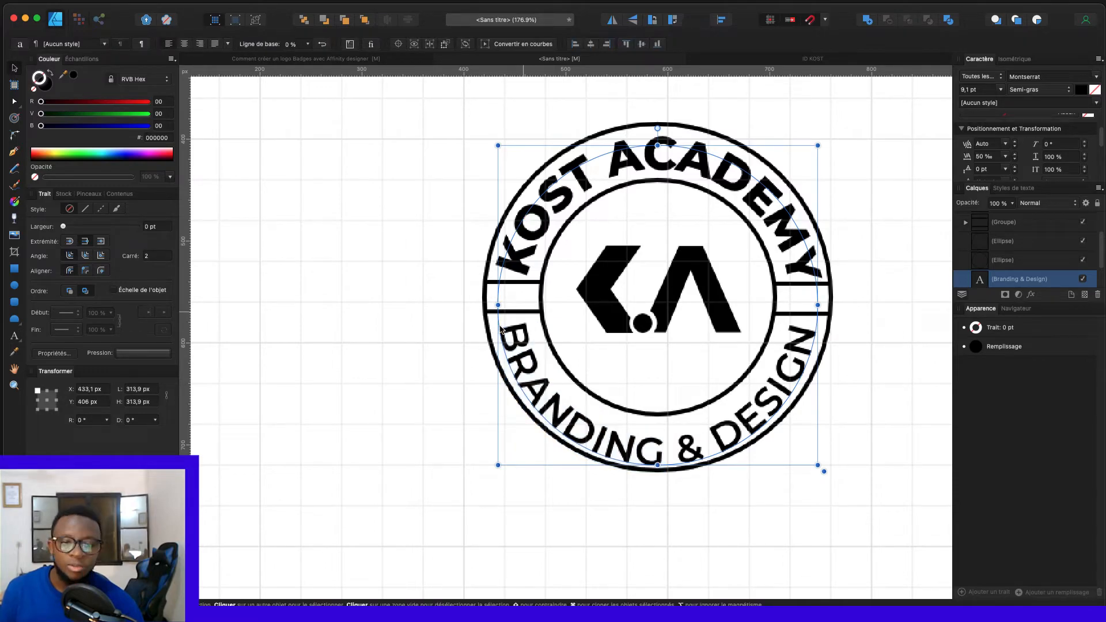
# Step: Move the lower bar of the badge's left bar group down by 4 px
pyautogui.click(514, 315)
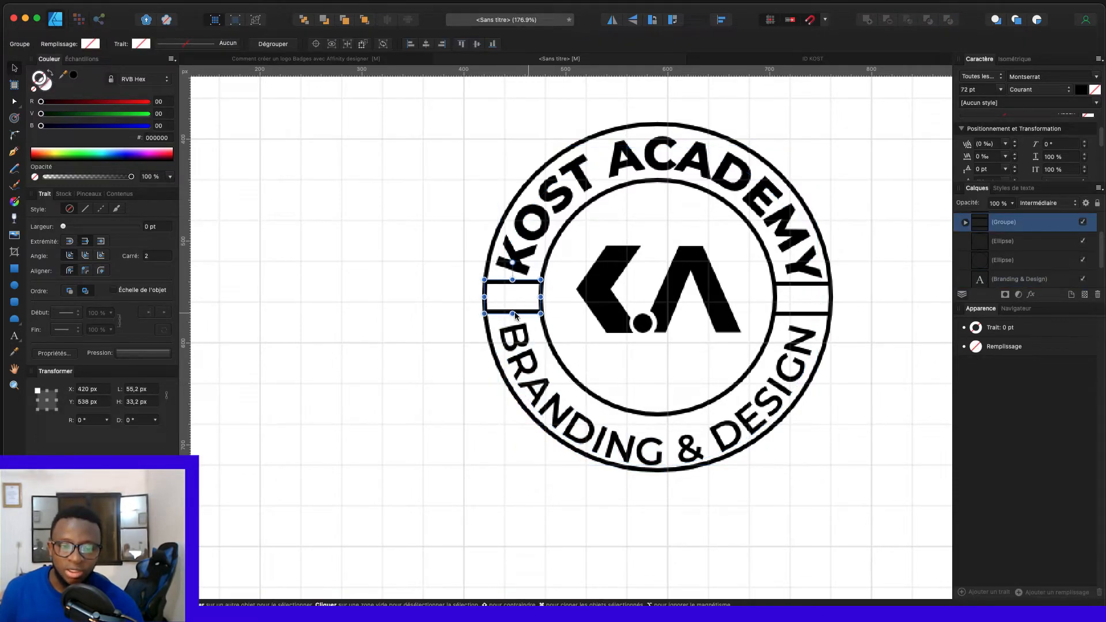
pyautogui.doubleClick(514, 315)
pyautogui.press('Down')
pyautogui.press('Down')
pyautogui.press('Down')
pyautogui.press('Down')
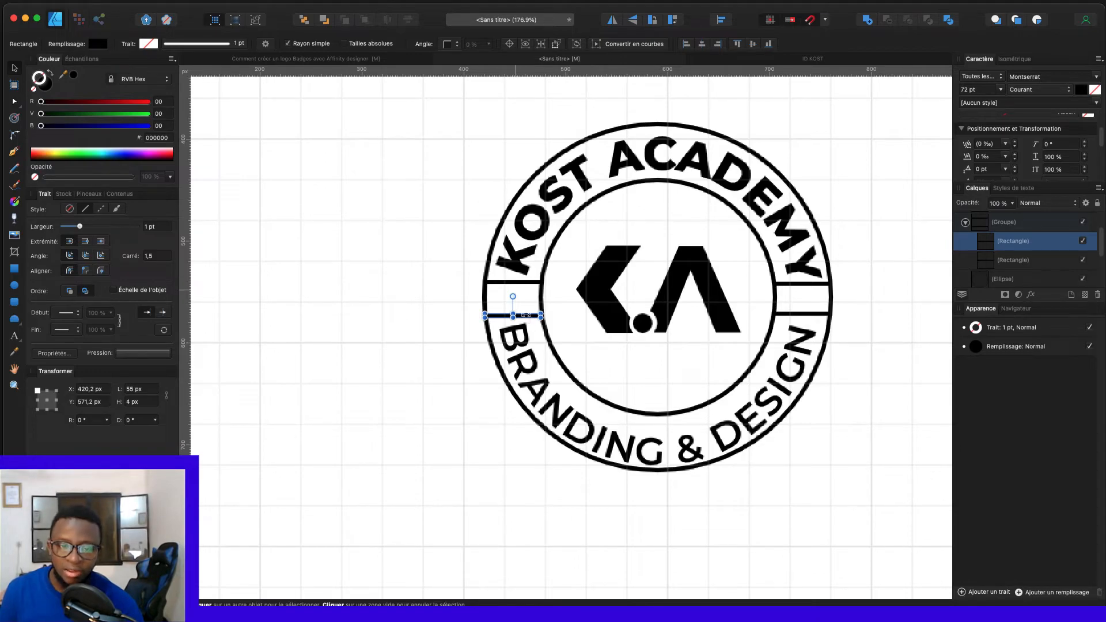
# Step: Select the whole bar group on the badge's left side
pyautogui.click(525, 282)
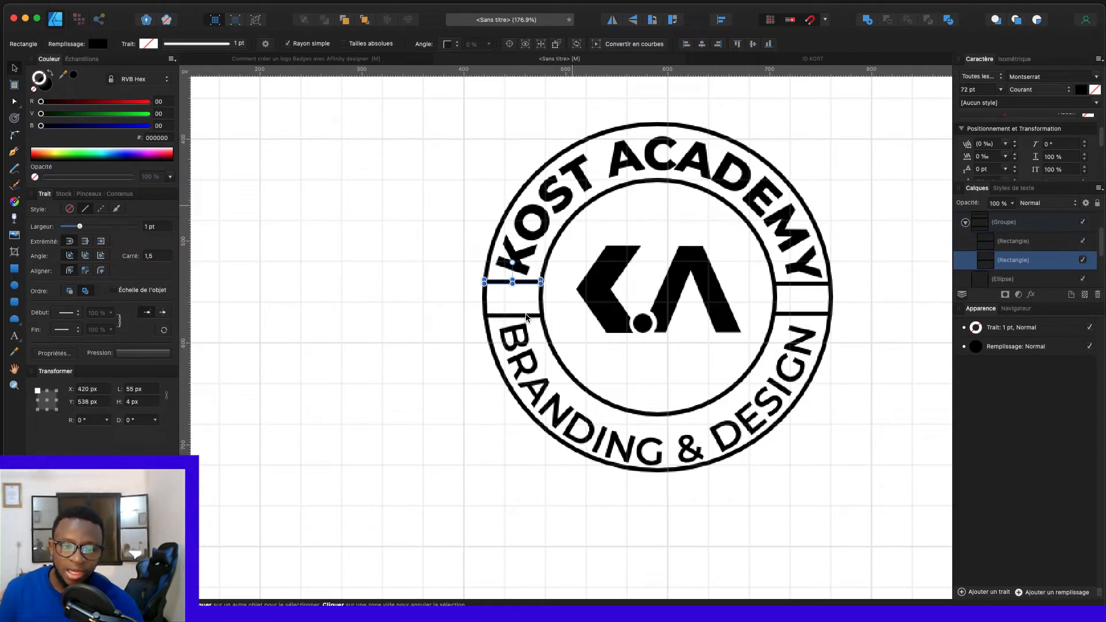
pyautogui.click(525, 316)
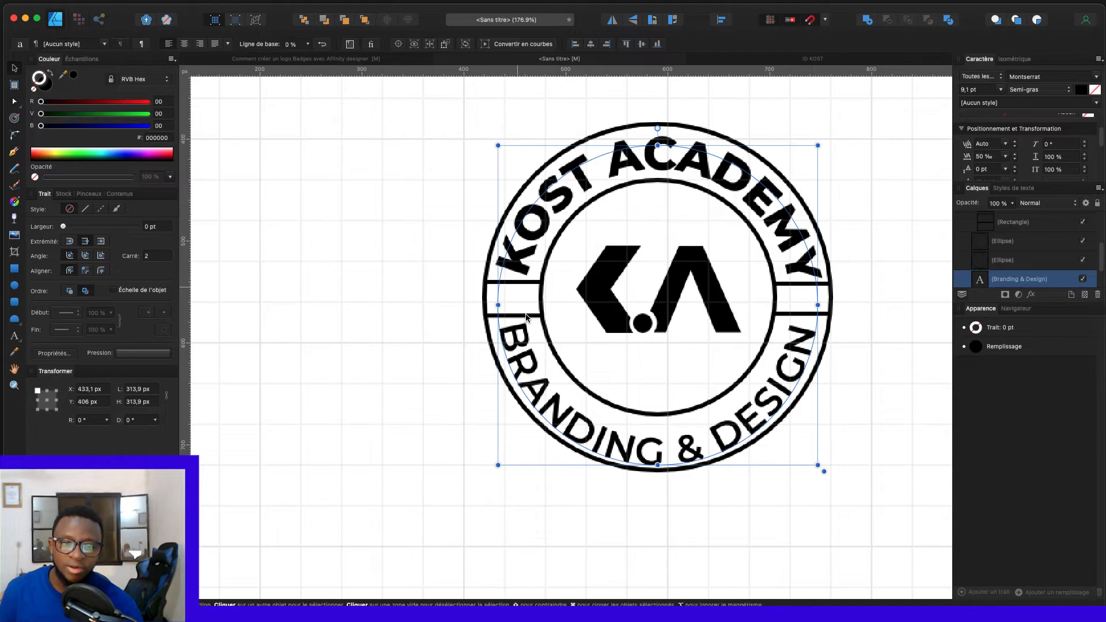
pyautogui.click(526, 317)
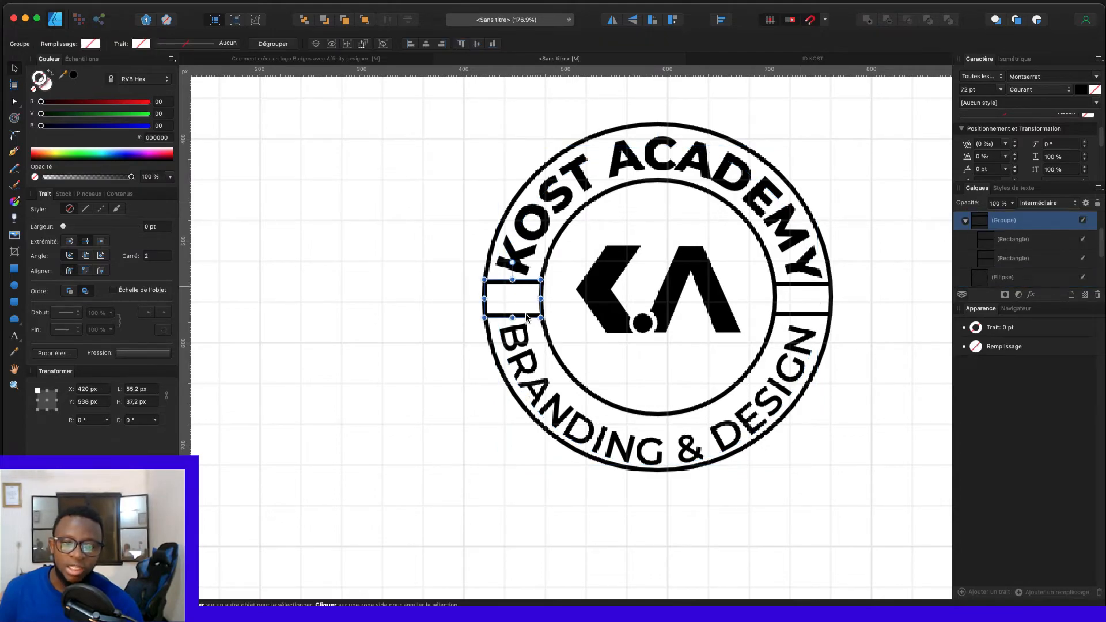